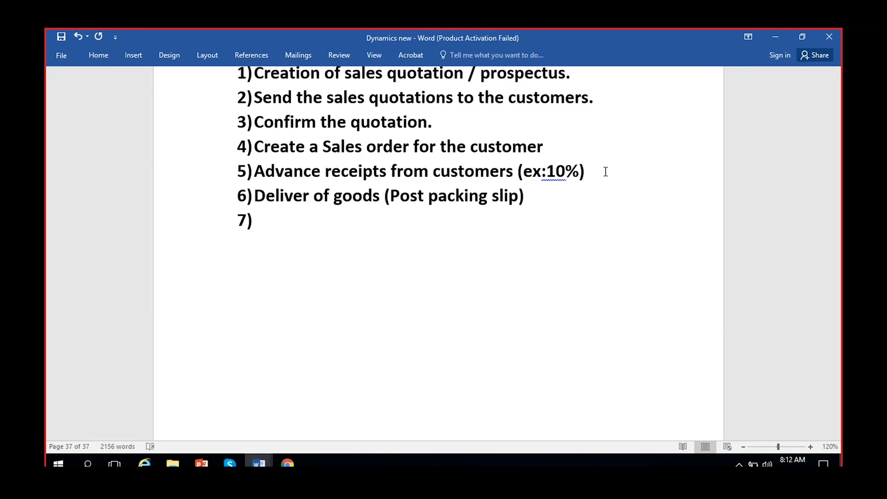
- Add item 7 'Generate and post a Sales invoice and send it to customer.' and item 8 'Receive payment against the invoice from the customer.'
{"action": "type", "text": "Generate "}
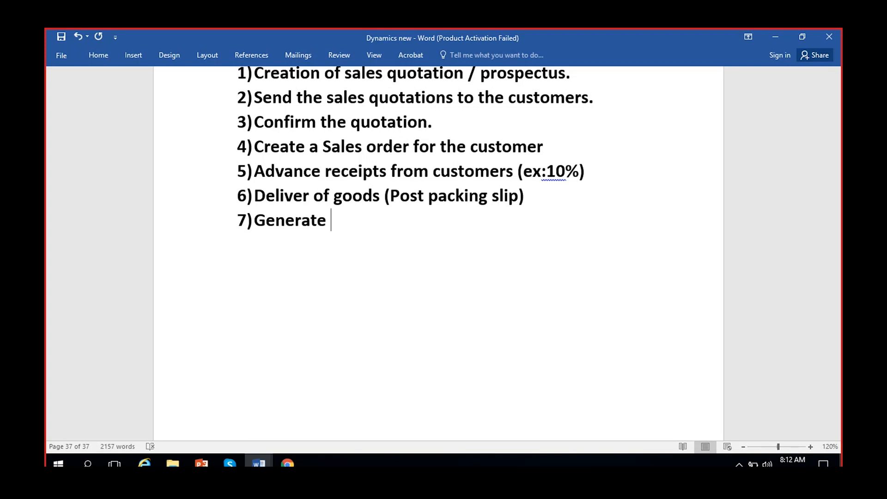
{"action": "type", "text": "and post a Sales invoice"}
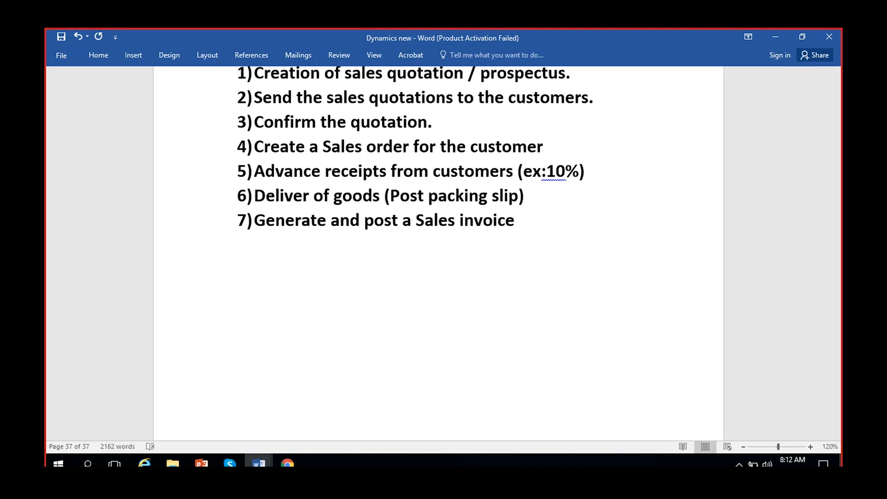
{"action": "type", "text": " and send "}
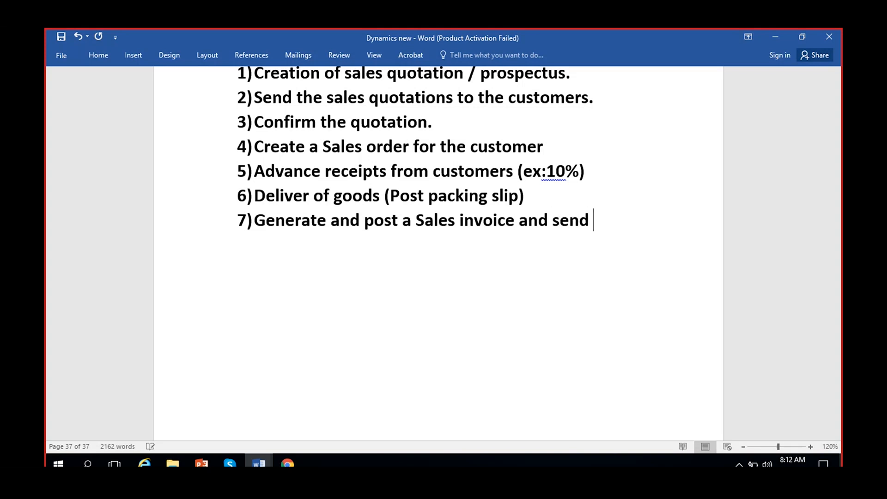
{"action": "type", "text": "it to customer."}
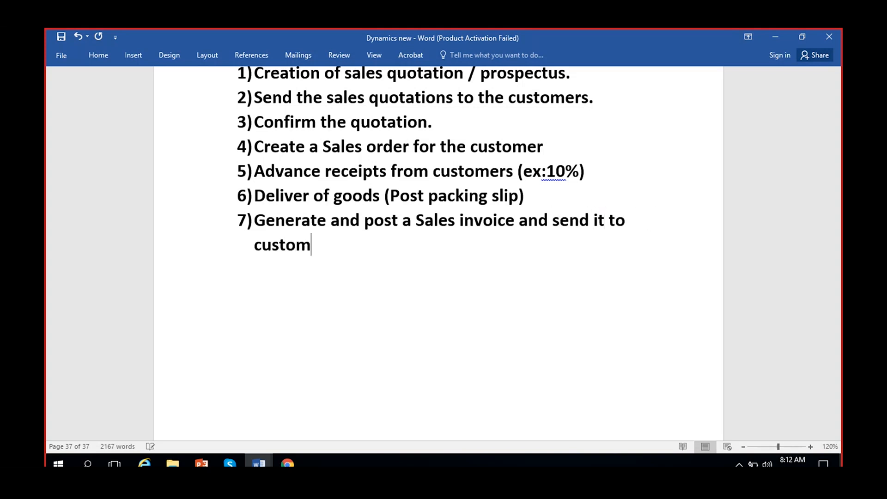
{"action": "key", "text": "Return"}
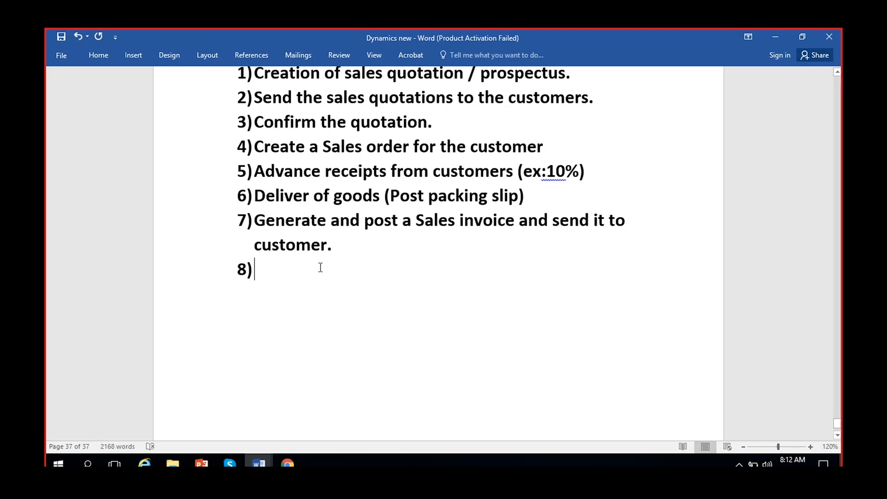
{"action": "scroll", "coordinate": [309, 306], "scroll_direction": "up", "scroll_amount": 1}
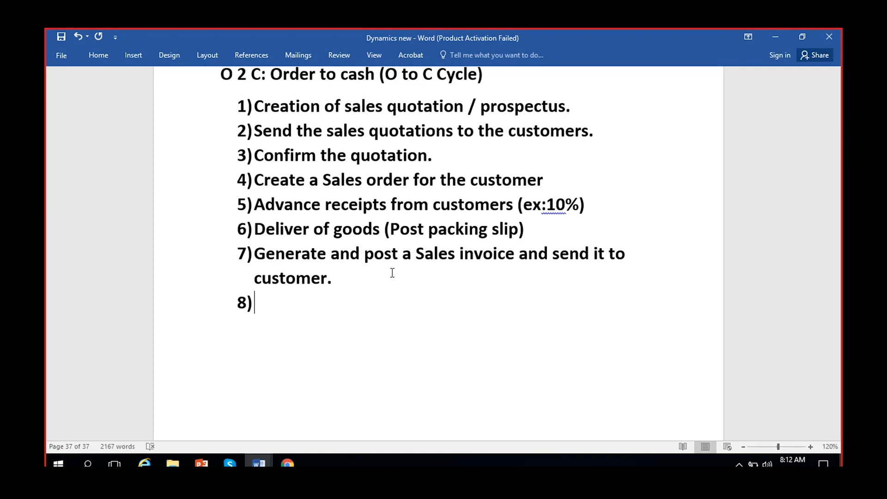
{"action": "type", "text": "Recevi"}
{"action": "key", "text": "BackSpace"}
{"action": "key", "text": "BackSpace"}
{"action": "type", "text": "ive payment against the invoice "}
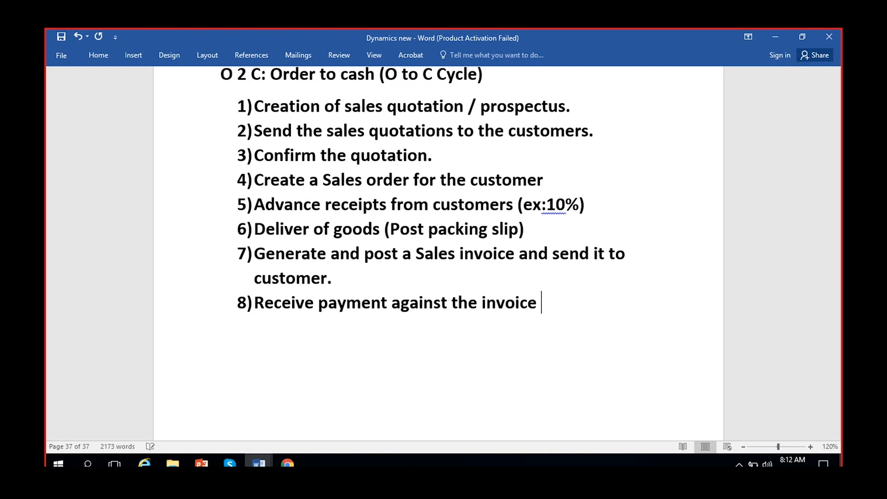
{"action": "type", "text": "from the customer."}
{"action": "key", "text": "Return"}
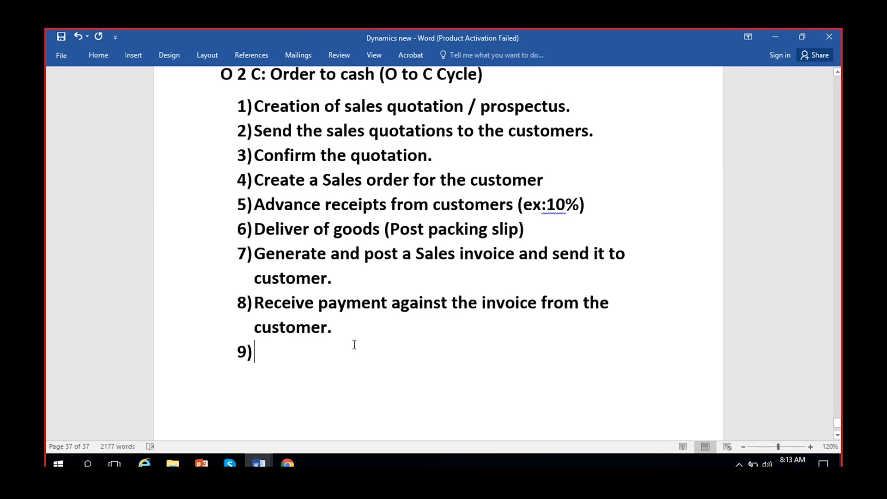
- Add item 9 'Settlement of invoice to payments.' and item 10 'Good returns/ Credit note / returned order/ refunds.'
{"action": "type", "text": "Se"}
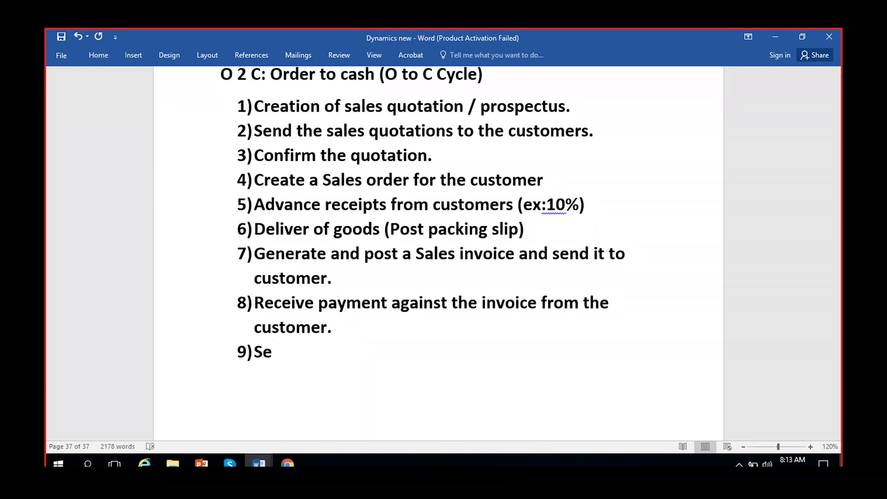
{"action": "type", "text": "ttlement of "}
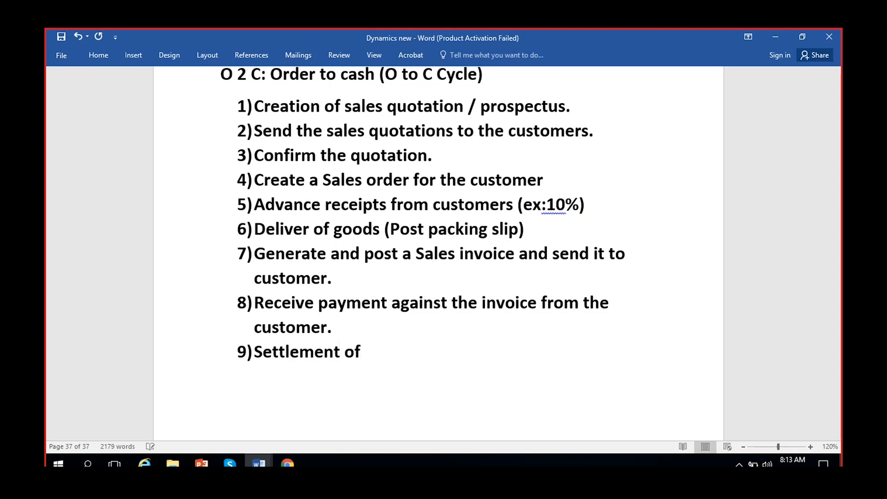
{"action": "type", "text": "invoice to payments."}
{"action": "key", "text": "Return"}
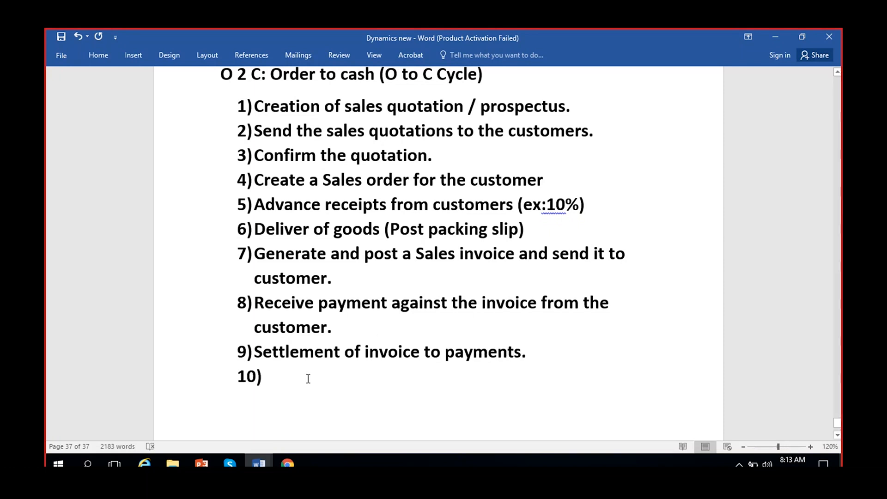
{"action": "type", "text": "Good returns/"}
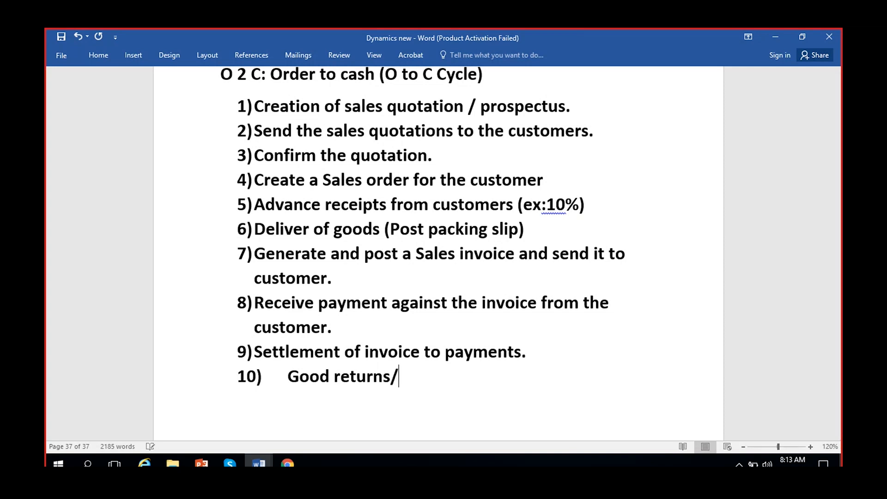
{"action": "type", "text": " Credit n"}
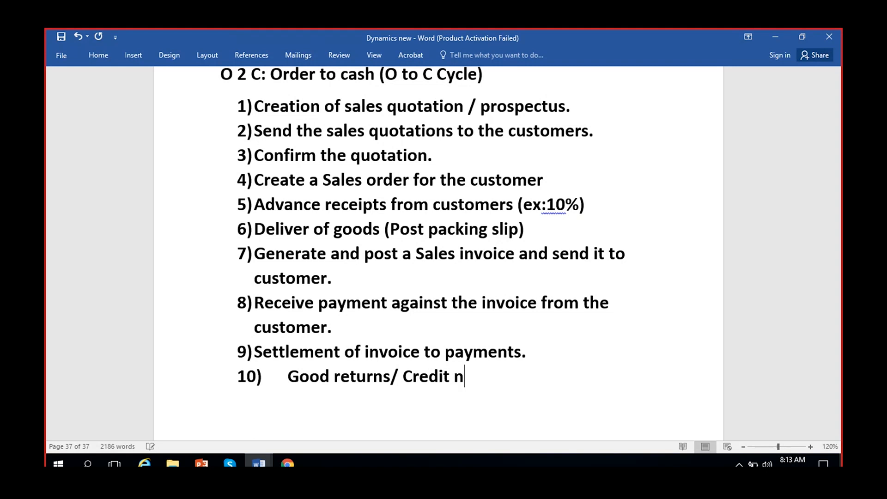
{"action": "type", "text": "ote /"}
{"action": "type", "text": " retur"}
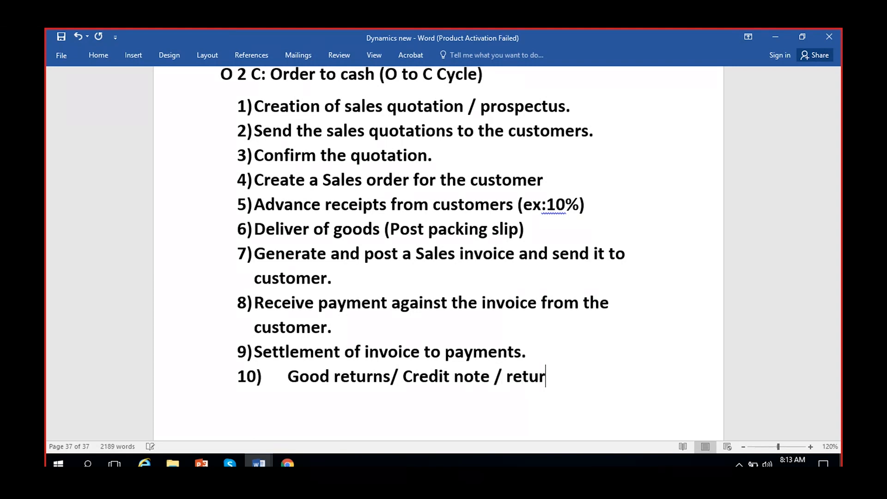
{"action": "type", "text": "ned order"}
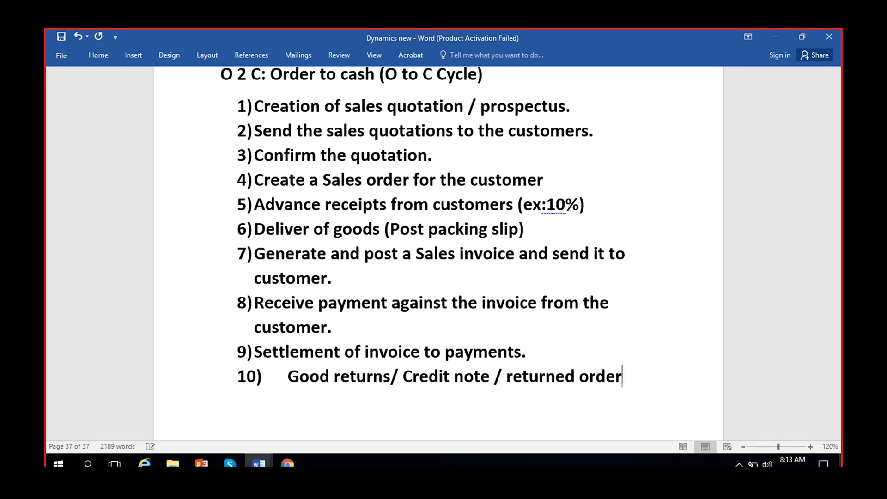
{"action": "type", "text": "/ refunds."}
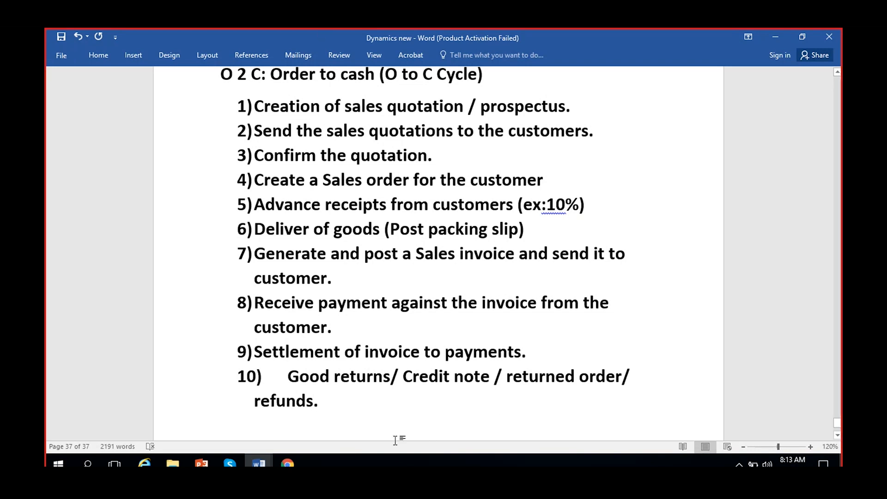
{"action": "scroll", "coordinate": [350, 344], "scroll_direction": "up", "scroll_amount": 1}
{"action": "scroll", "coordinate": [351, 344], "scroll_direction": "down", "scroll_amount": 2}
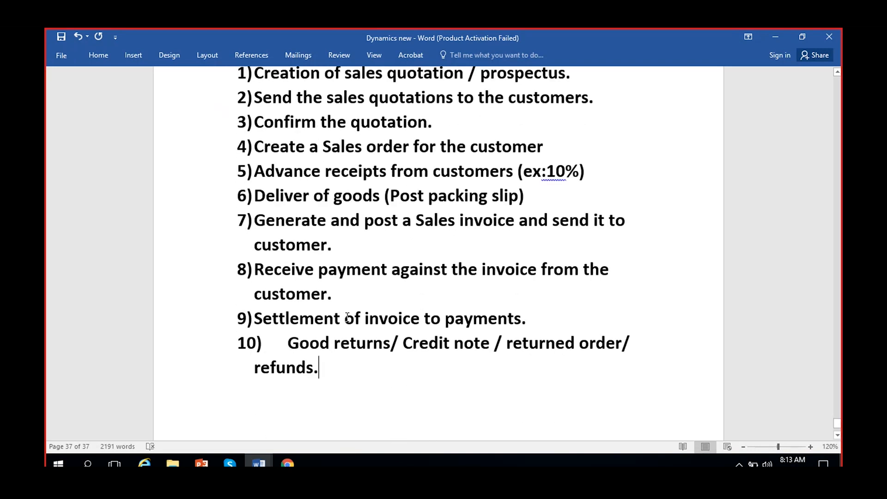
{"action": "scroll", "coordinate": [348, 316], "scroll_direction": "up", "scroll_amount": 1}
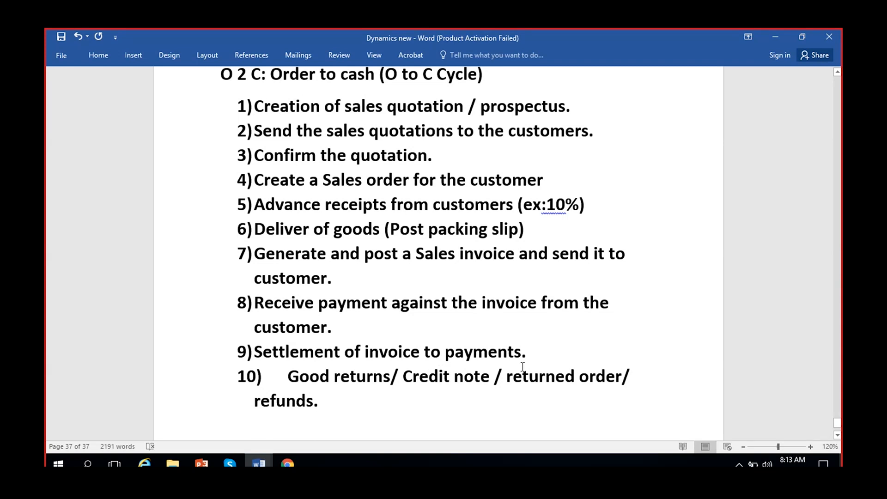
{"action": "left_click", "coordinate": [539, 354]}
{"action": "left_click_drag", "start_coordinate": [320, 400], "coordinate": [214, 83]}
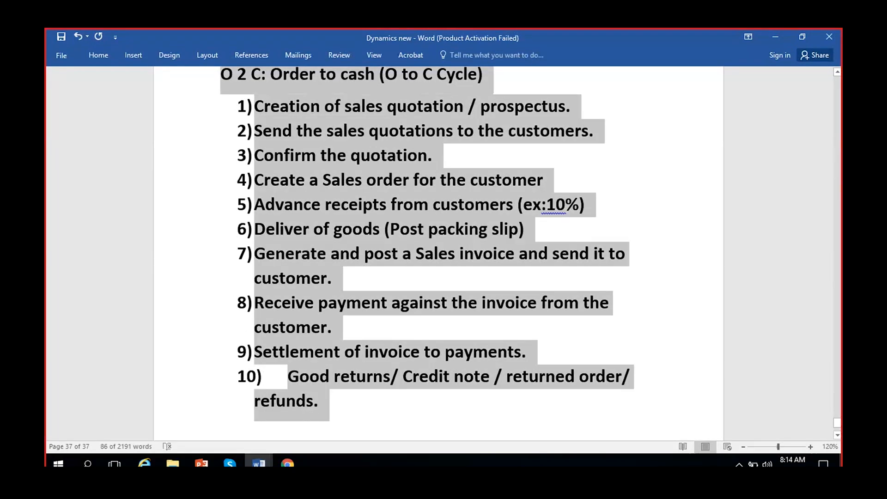
{"action": "left_click", "coordinate": [369, 405]}
{"action": "scroll", "coordinate": [349, 375], "scroll_direction": "up", "scroll_amount": 1}
{"action": "scroll", "coordinate": [348, 375], "scroll_direction": "down", "scroll_amount": 1}
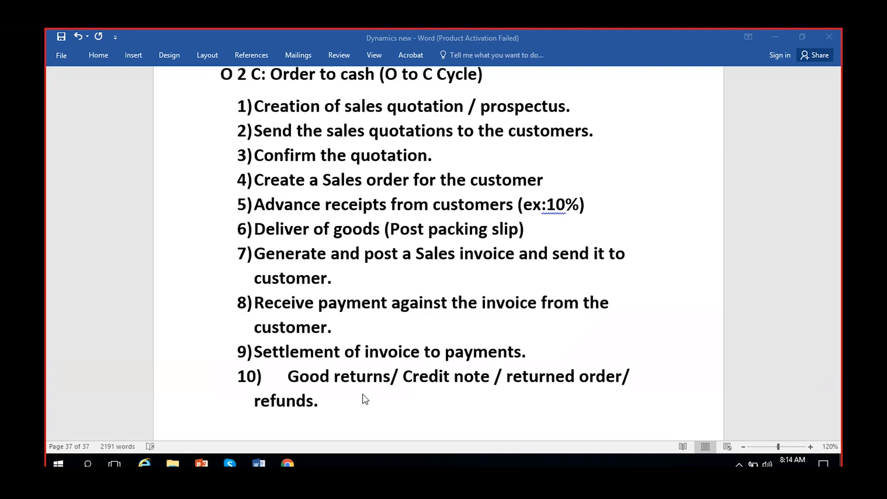
{"action": "scroll", "coordinate": [340, 404], "scroll_direction": "down", "scroll_amount": 2}
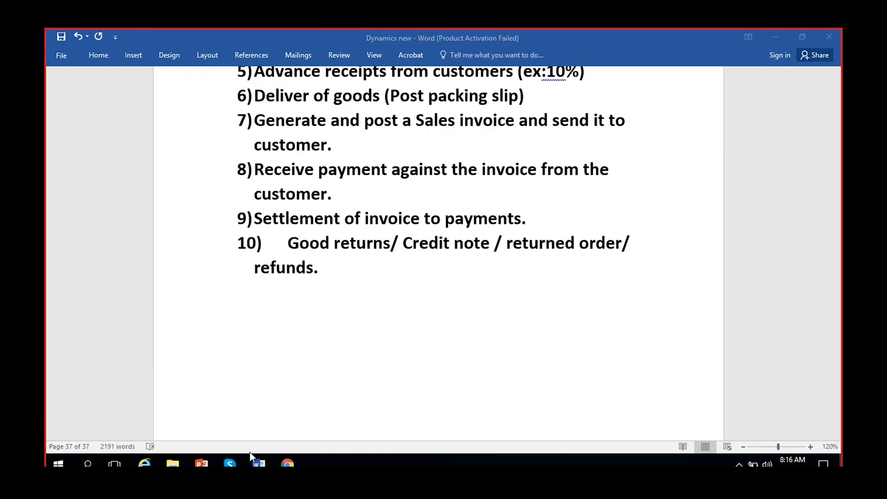
{"action": "mouse_move", "coordinate": [259, 463]}
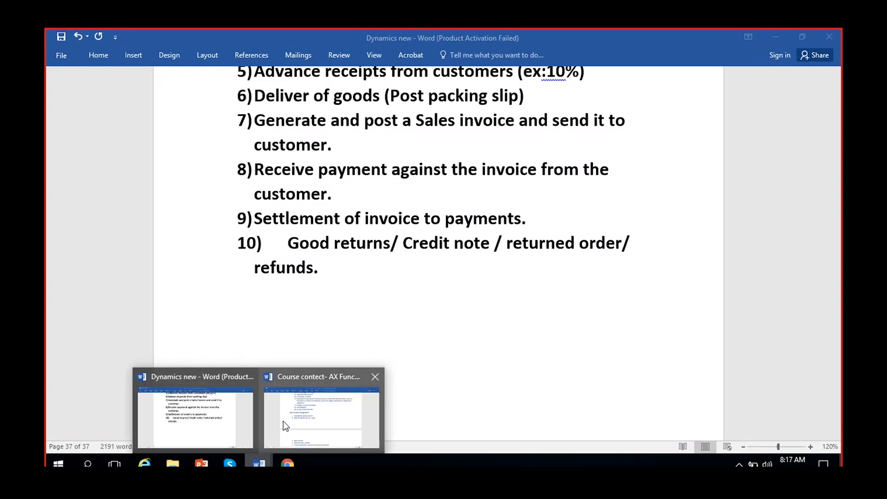
- Look over Cash discounts, Charges and Terms of payments in the outline, then return to Dynamics 365
{"action": "left_click", "coordinate": [311, 428]}
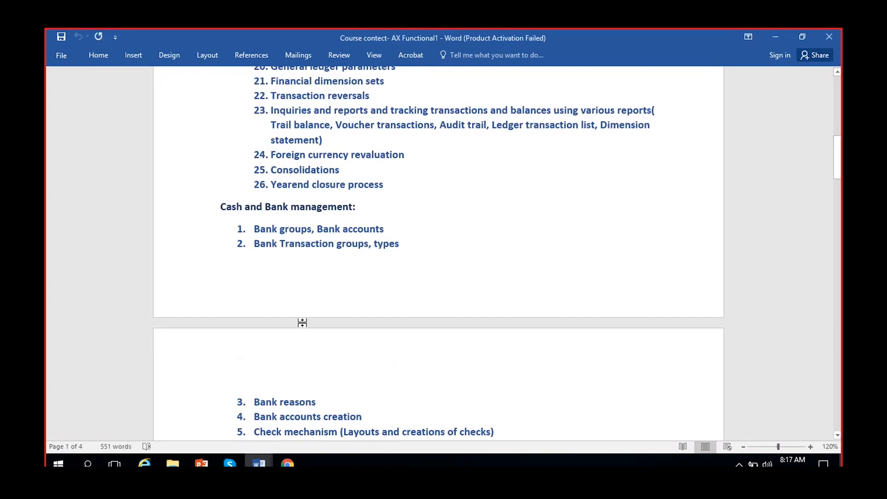
{"action": "scroll", "coordinate": [354, 309], "scroll_direction": "up", "scroll_amount": 1}
{"action": "scroll", "coordinate": [354, 309], "scroll_direction": "down", "scroll_amount": 15}
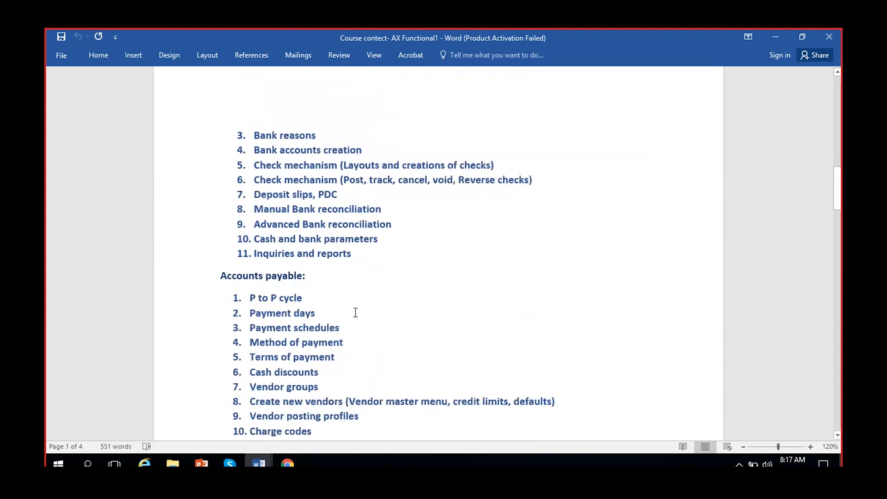
{"action": "scroll", "coordinate": [358, 345], "scroll_direction": "up", "scroll_amount": 3}
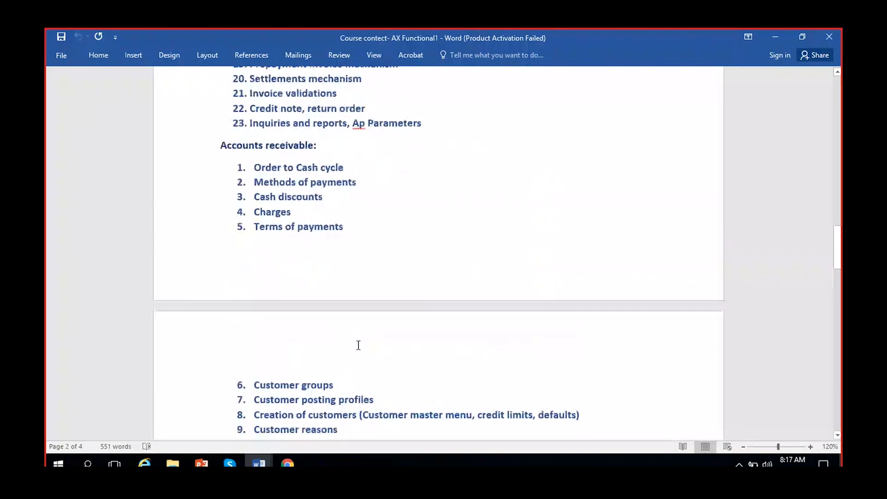
{"action": "scroll", "coordinate": [358, 345], "scroll_direction": "up", "scroll_amount": 1}
{"action": "left_click", "coordinate": [332, 228]}
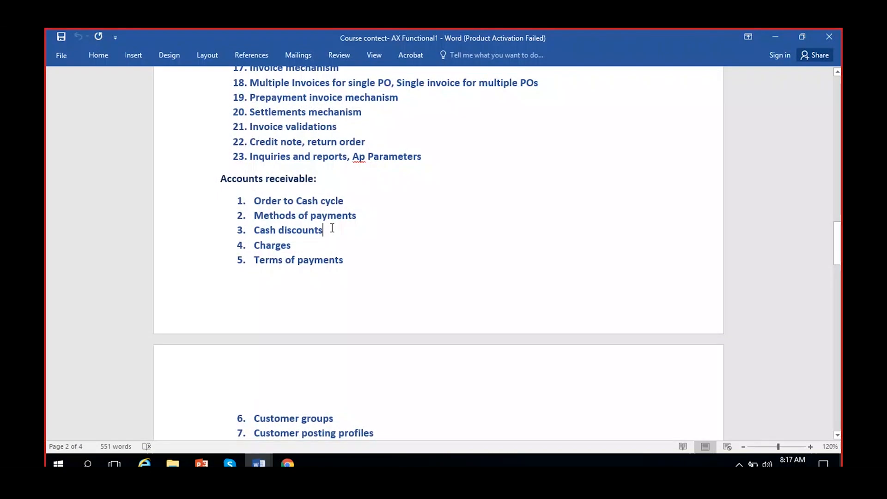
{"action": "left_click", "coordinate": [305, 244]}
{"action": "left_click", "coordinate": [353, 260]}
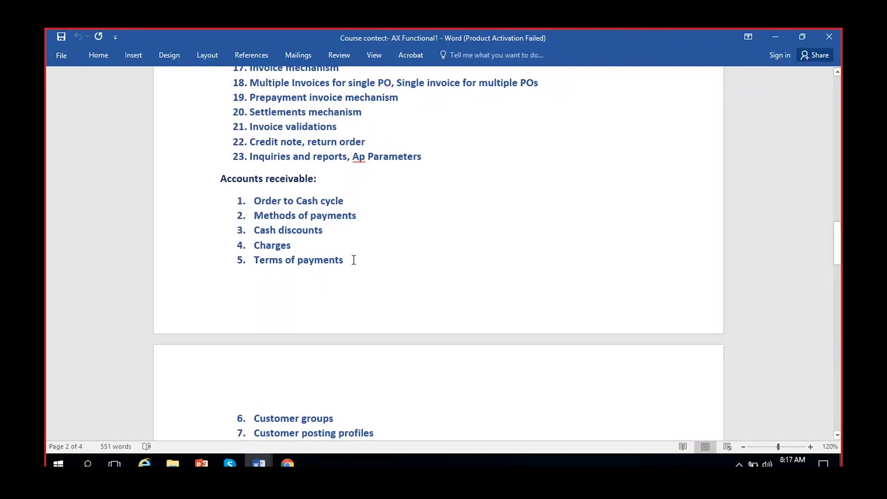
{"action": "scroll", "coordinate": [354, 260], "scroll_direction": "down", "scroll_amount": 3}
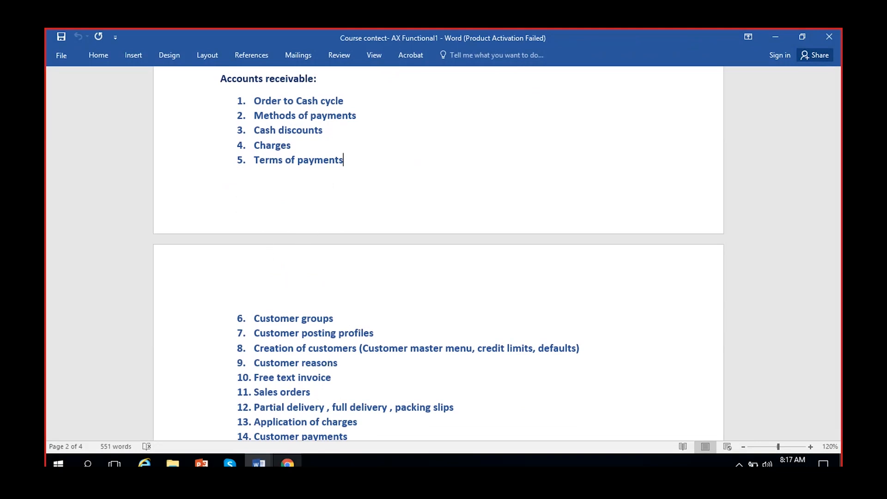
{"action": "left_click", "coordinate": [288, 463]}
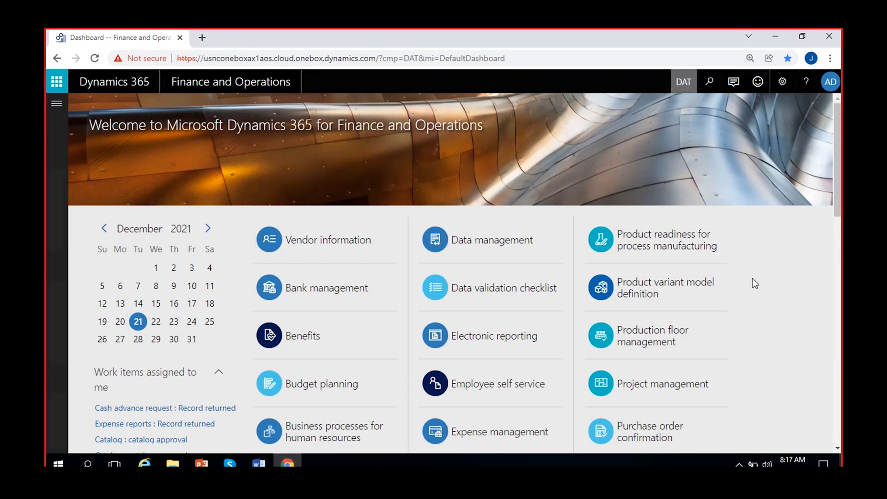
- Switch the current company to REL, Reliance Industries Limited
{"action": "key", "text": "alt+g"}
{"action": "type", "text": "REK"}
{"action": "key", "text": "BackSpace"}
{"action": "type", "text": "L"}
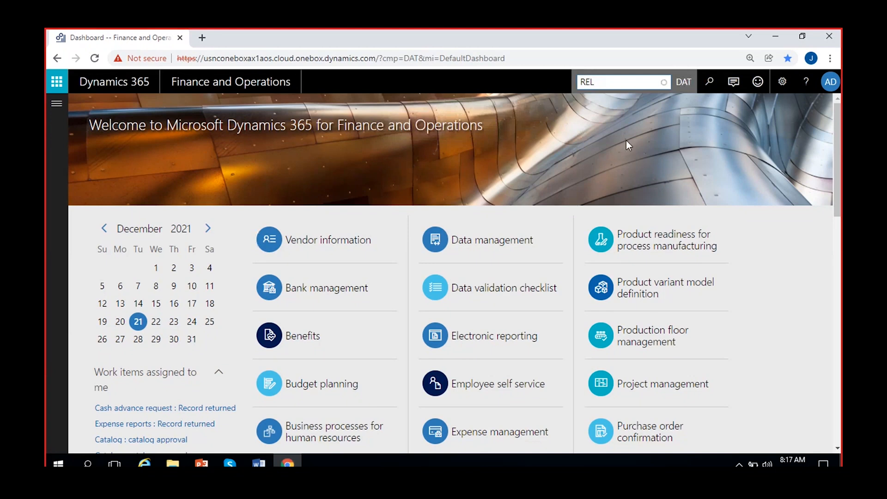
{"action": "left_click", "coordinate": [643, 98]}
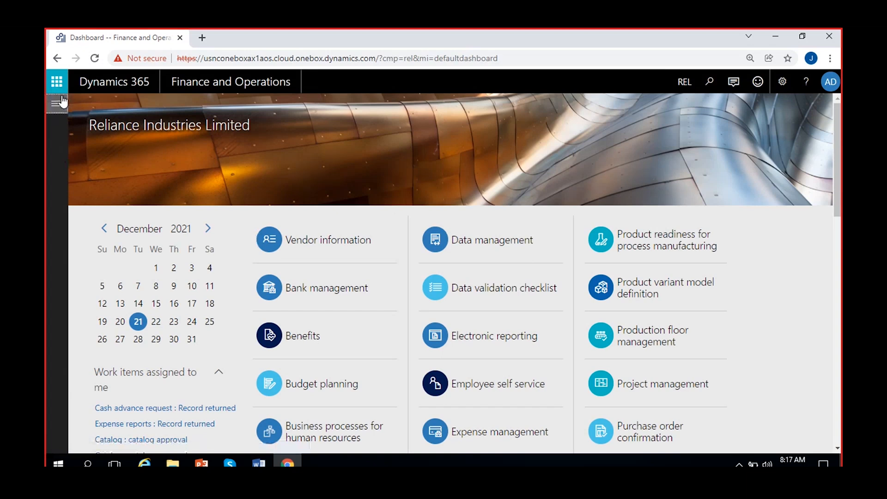
- Show the Accounts receivable module links from the navigation pane's Modules list
{"action": "left_click", "coordinate": [57, 102]}
{"action": "left_click", "coordinate": [100, 305]}
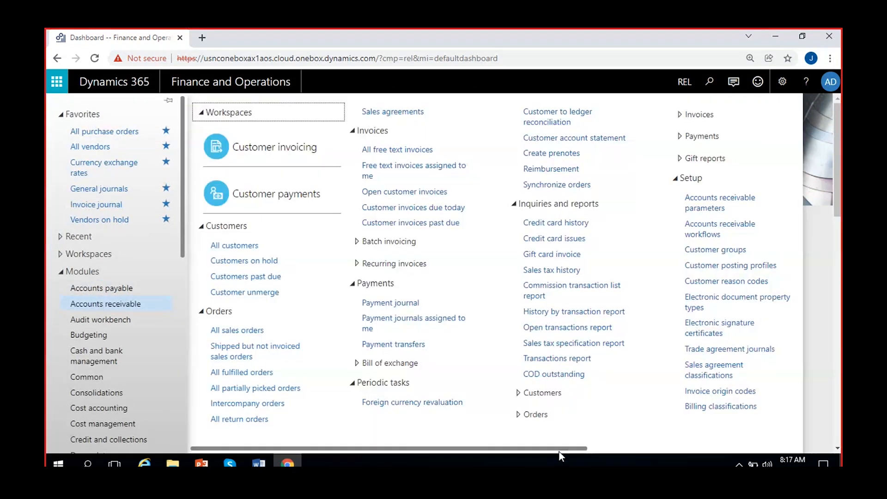
{"action": "left_click_drag", "start_coordinate": [558, 449], "coordinate": [795, 450]}
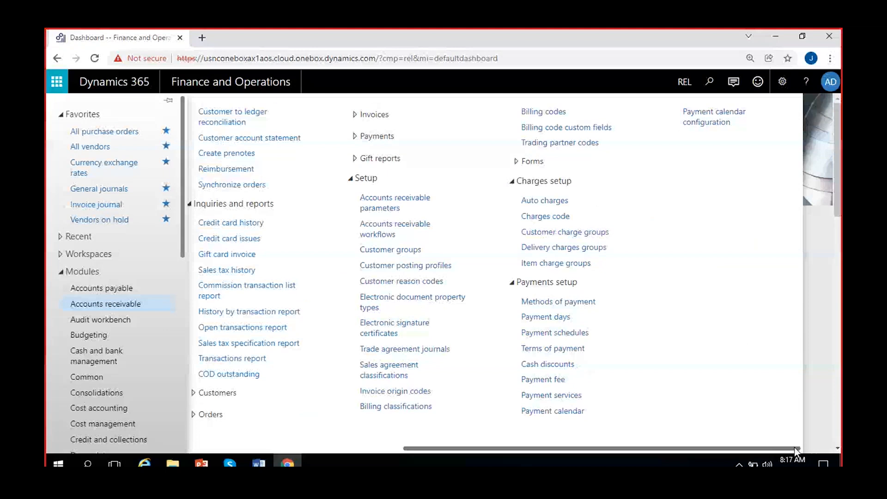
- Review the Payment days records such as 1 and 15, then bring back the Accounts receivable links
{"action": "left_click", "coordinate": [548, 322]}
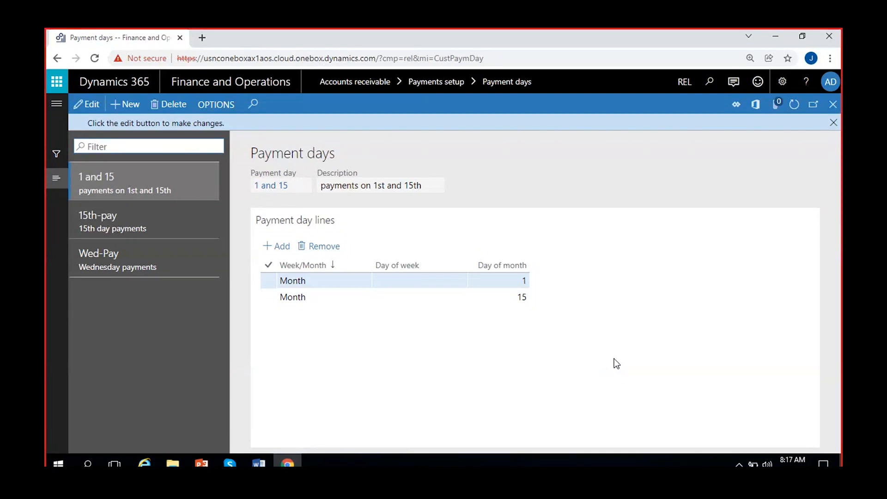
{"action": "left_click", "coordinate": [832, 127]}
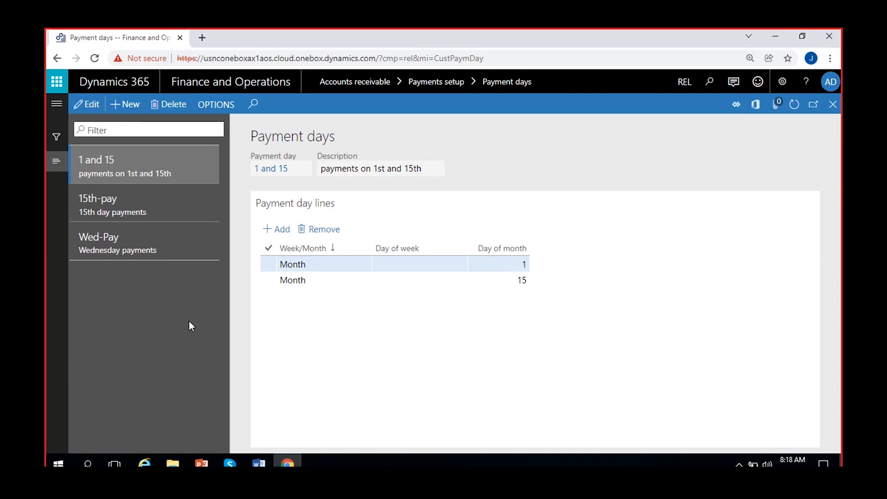
{"action": "left_click", "coordinate": [59, 106]}
{"action": "scroll", "coordinate": [693, 445], "scroll_direction": "right", "scroll_amount": 5}
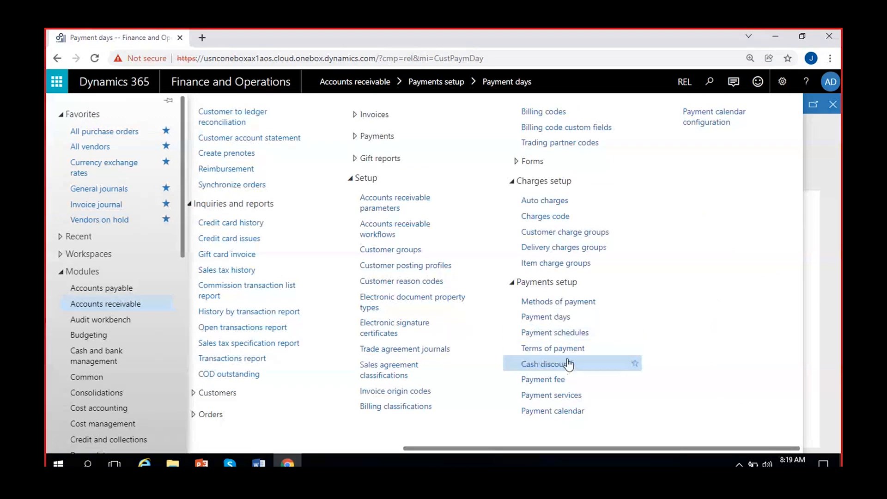
- Review the FA-10000, FA-5000 and Total payment schedules, then reopen the Accounts receivable links
{"action": "left_click", "coordinate": [534, 332]}
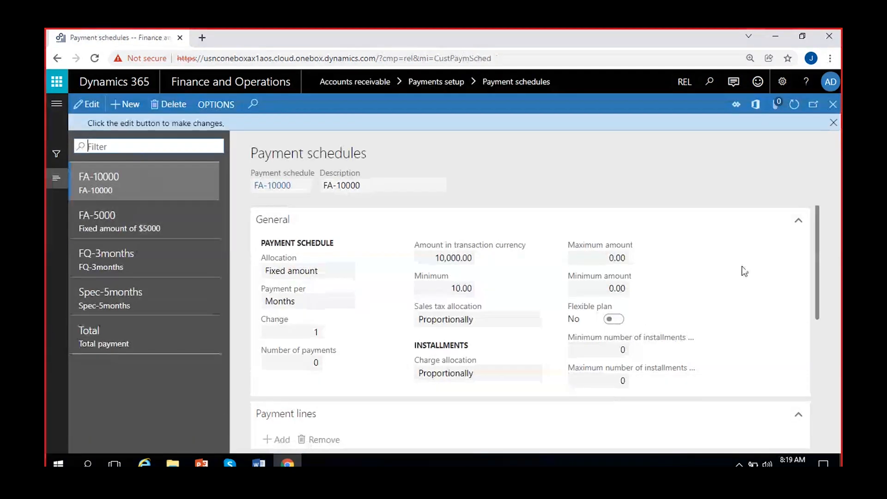
{"action": "left_click", "coordinate": [833, 122]}
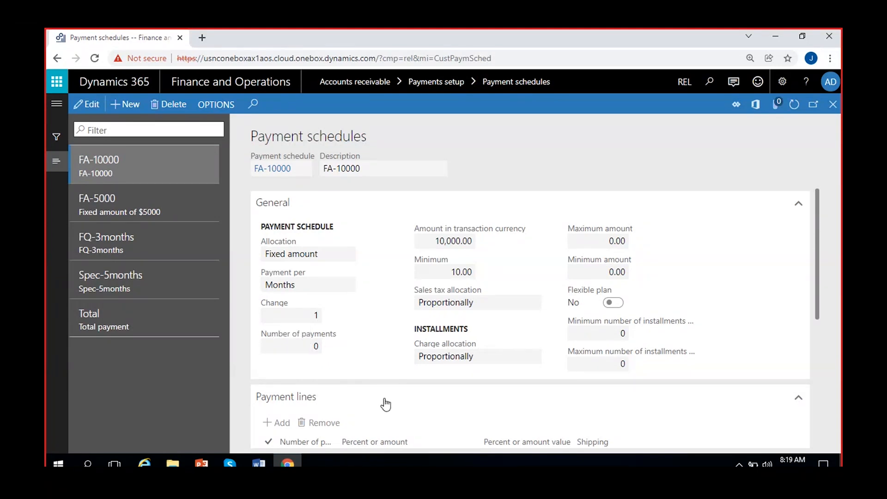
{"action": "scroll", "coordinate": [392, 401], "scroll_direction": "down", "scroll_amount": 3}
{"action": "scroll", "coordinate": [394, 399], "scroll_direction": "up", "scroll_amount": 3}
{"action": "left_click", "coordinate": [57, 103]}
{"action": "scroll", "coordinate": [549, 447], "scroll_direction": "down", "scroll_amount": 5}
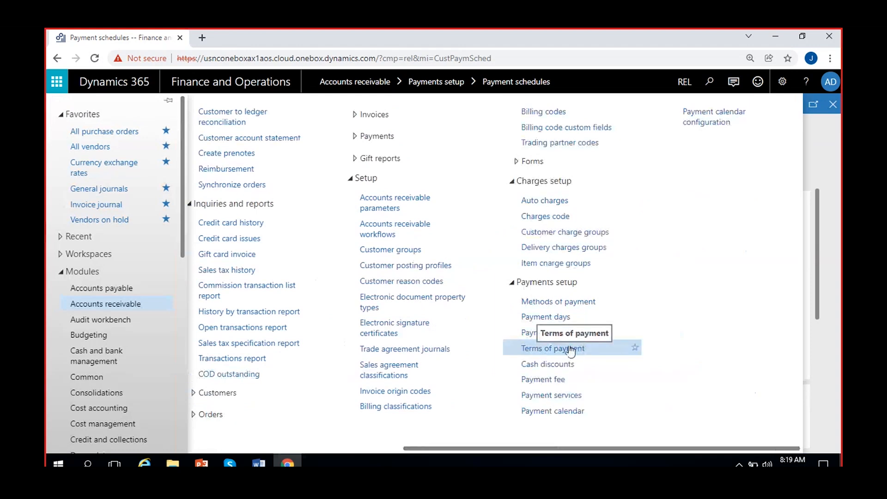
- Open the Terms of payment page and dismiss its edit notice
{"action": "left_click", "coordinate": [547, 348]}
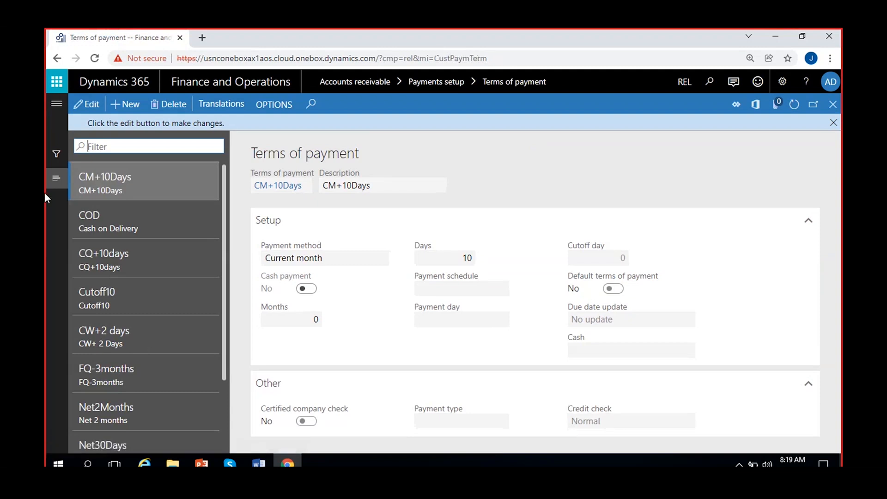
{"action": "left_click", "coordinate": [833, 122]}
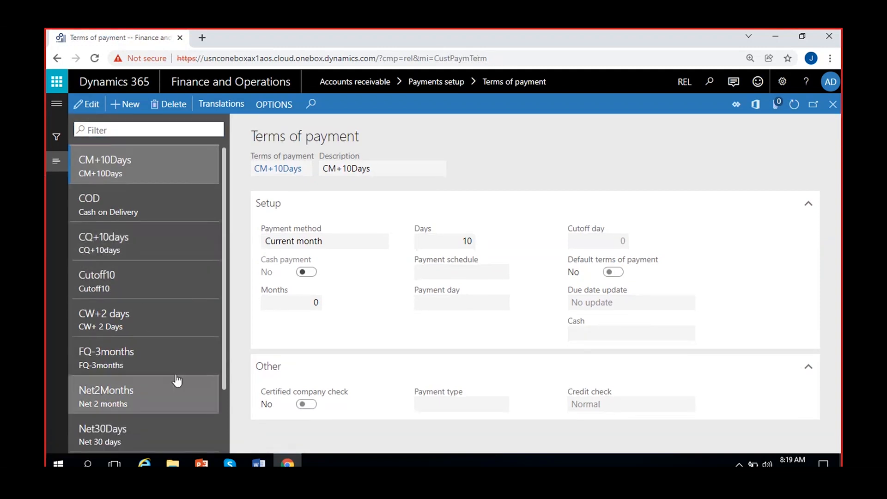
{"action": "scroll", "coordinate": [170, 341], "scroll_direction": "down", "scroll_amount": 2}
{"action": "scroll", "coordinate": [167, 304], "scroll_direction": "up", "scroll_amount": 2}
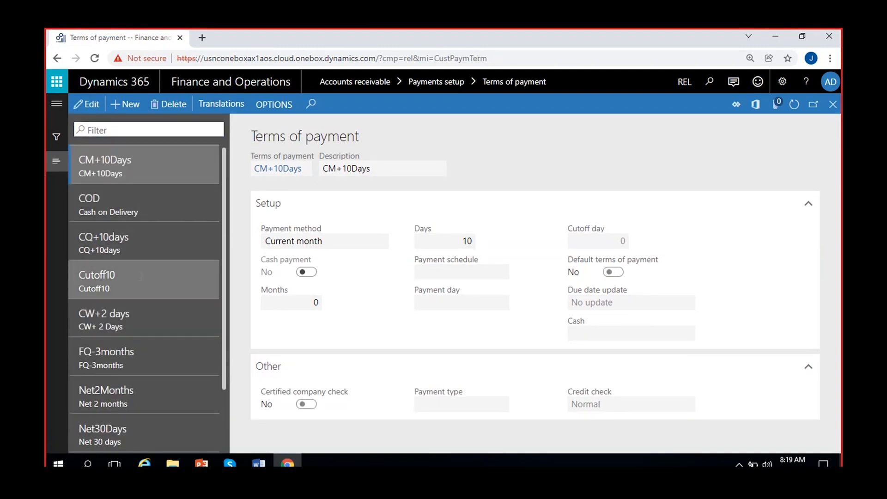
{"action": "scroll", "coordinate": [158, 343], "scroll_direction": "down", "scroll_amount": 2}
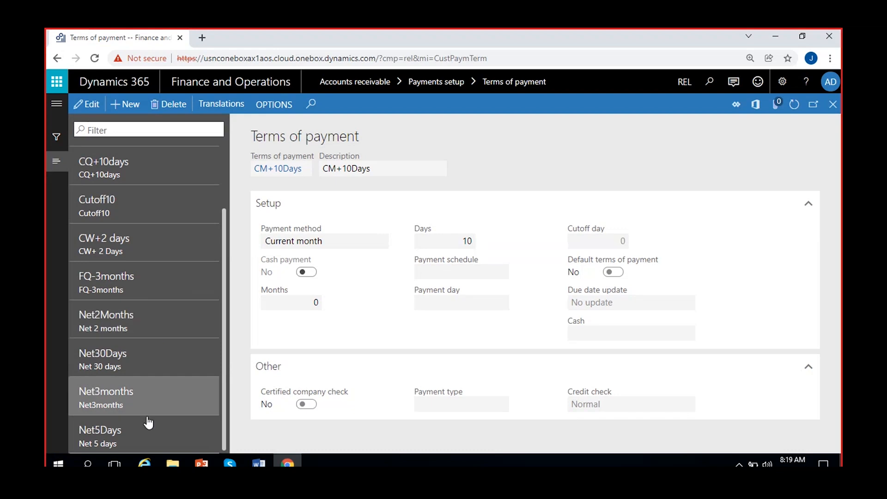
{"action": "scroll", "coordinate": [155, 357], "scroll_direction": "up", "scroll_amount": 2}
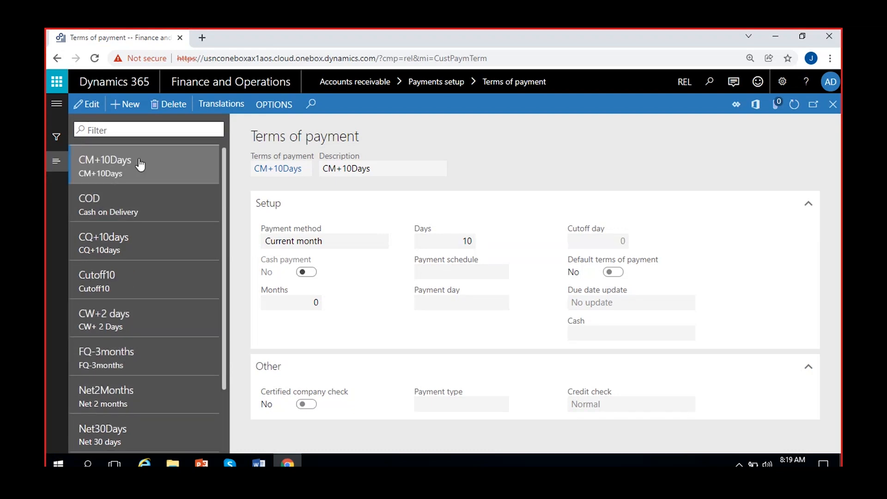
- Inspect the CQ+10days, COD and FQ-3months terms; FQ-3months uses payment method Net
{"action": "left_click", "coordinate": [134, 241]}
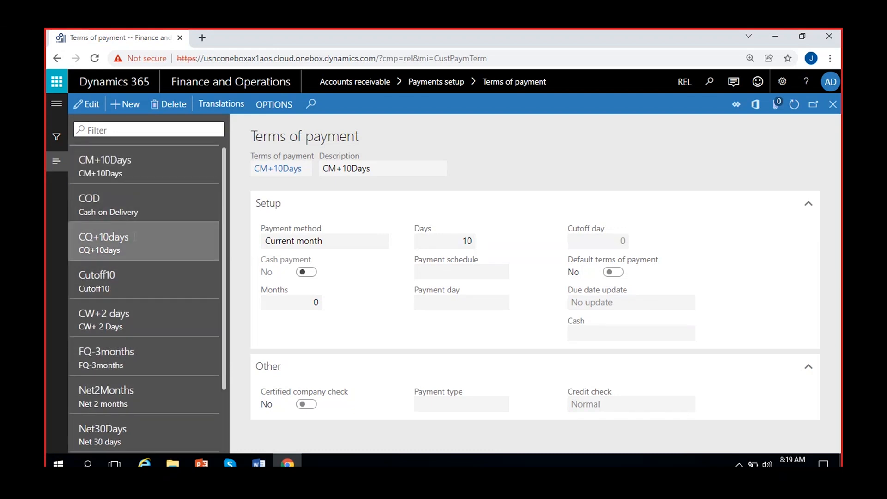
{"action": "left_click", "coordinate": [128, 221]}
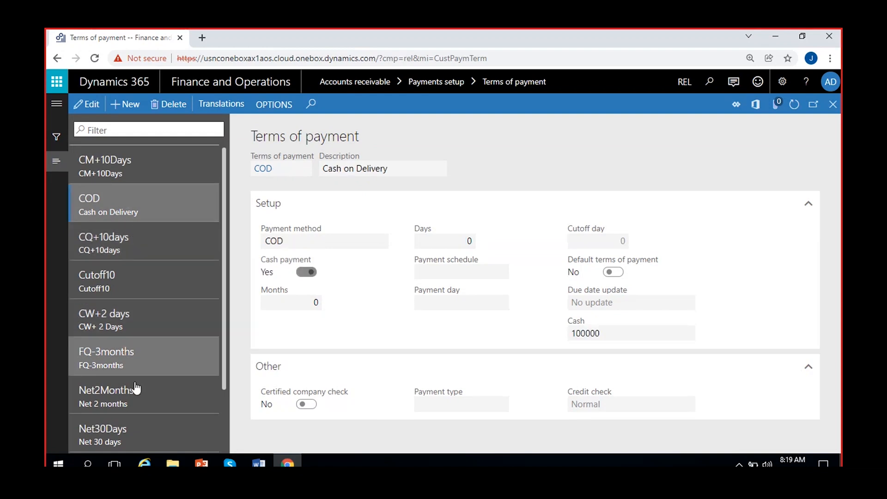
{"action": "scroll", "coordinate": [141, 357], "scroll_direction": "down", "scroll_amount": 2}
{"action": "left_click", "coordinate": [138, 279]}
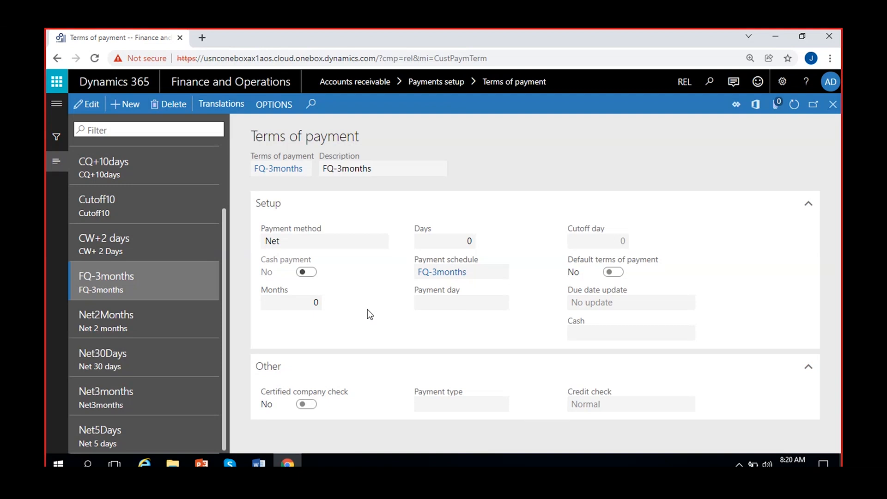
{"action": "scroll", "coordinate": [182, 303], "scroll_direction": "up", "scroll_amount": 2}
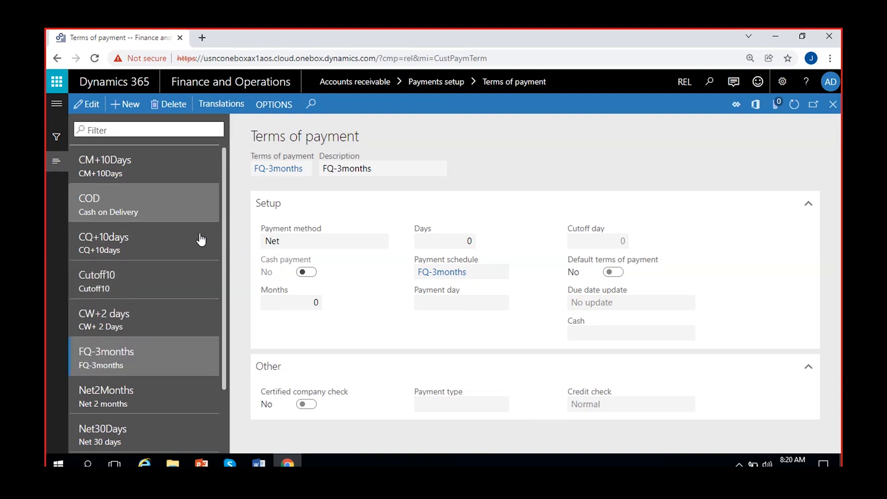
{"action": "scroll", "coordinate": [186, 345], "scroll_direction": "down", "scroll_amount": 2}
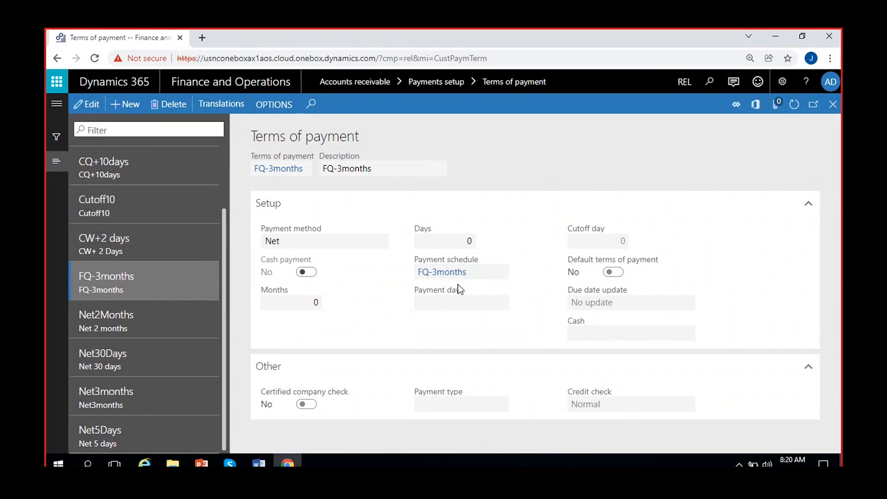
{"action": "scroll", "coordinate": [182, 278], "scroll_direction": "up", "scroll_amount": 2}
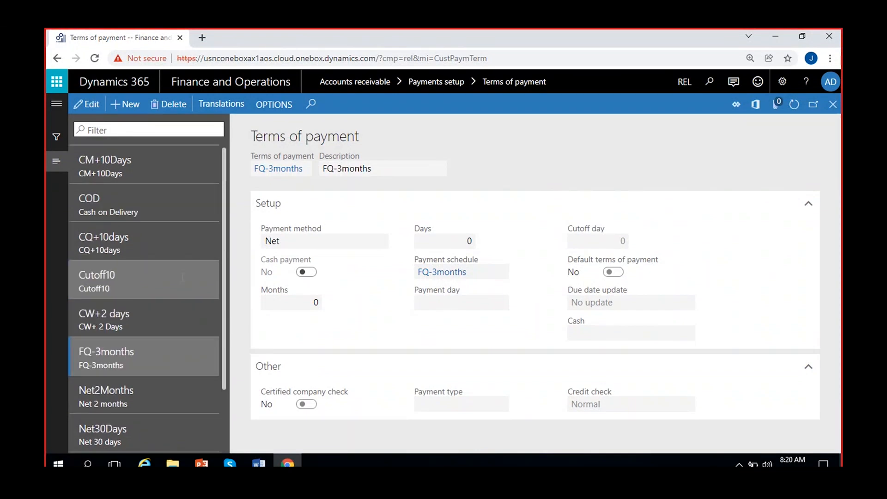
{"action": "scroll", "coordinate": [183, 277], "scroll_direction": "down", "scroll_amount": 2}
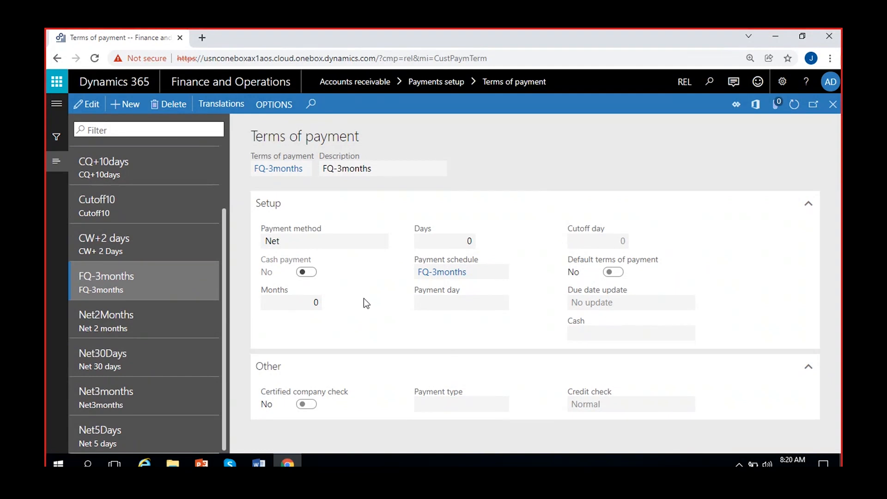
- Open the Cash discounts setup from the Accounts receivable links and dismiss the edit notice
{"action": "left_click", "coordinate": [58, 104]}
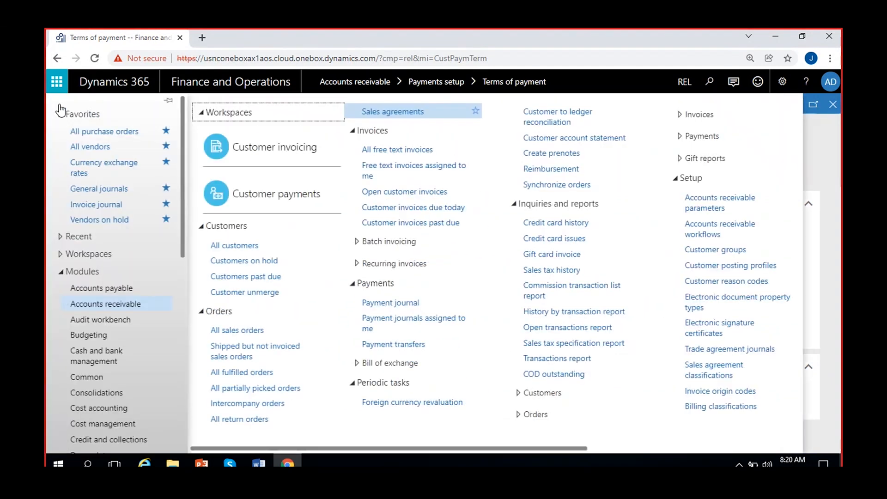
{"action": "left_click_drag", "start_coordinate": [506, 448], "coordinate": [720, 448]}
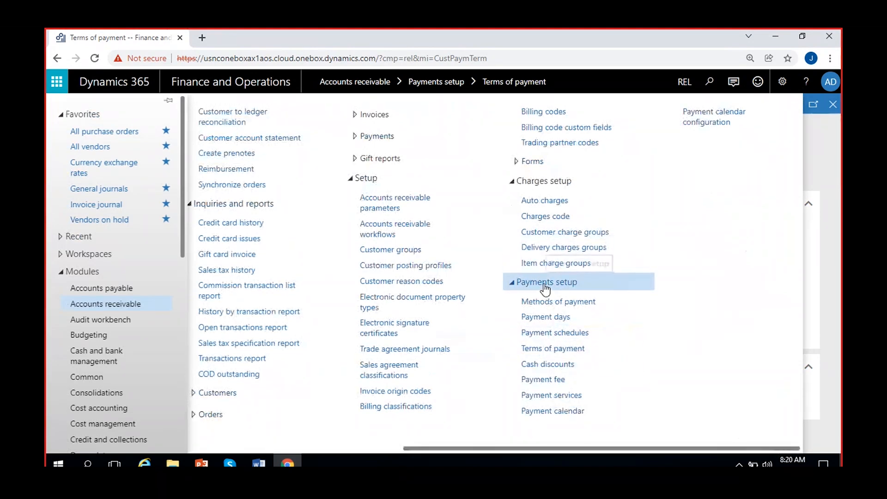
{"action": "left_click", "coordinate": [552, 364]}
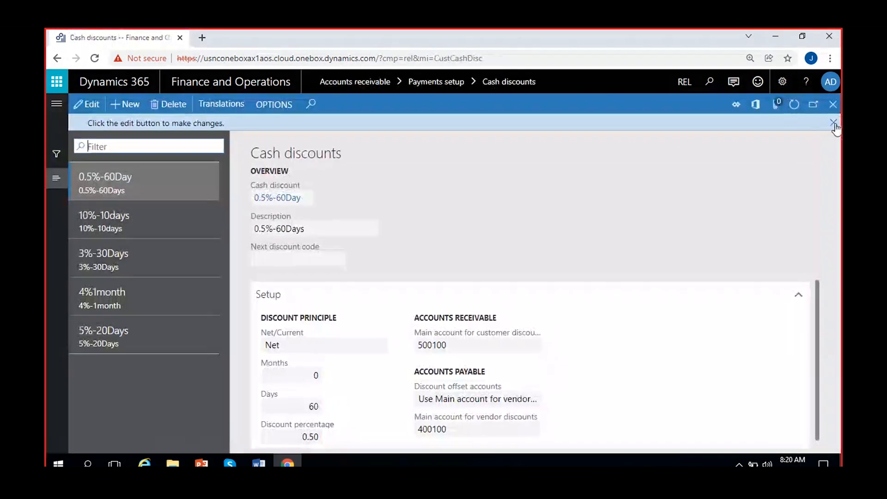
{"action": "left_click", "coordinate": [834, 124]}
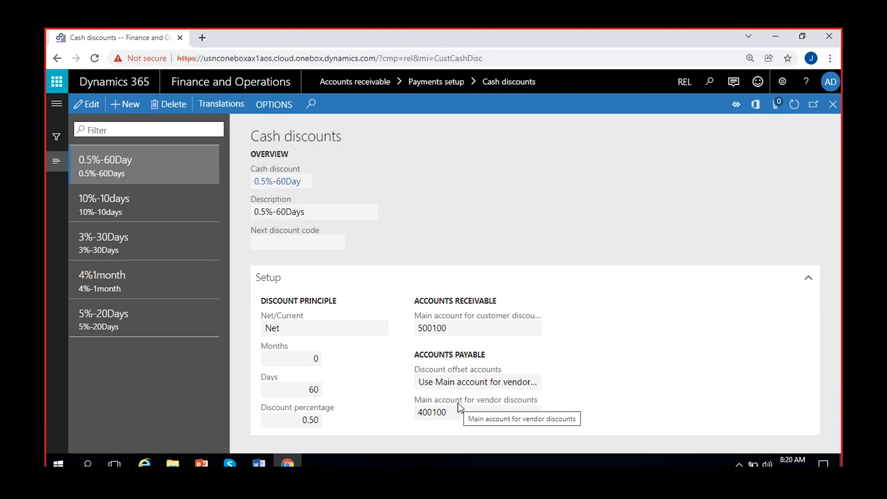
- Inspect the discount accounts 500100 and 400100 on 0.5%-60Day and 10%-10days, then close Cash discounts
{"action": "left_click", "coordinate": [446, 327]}
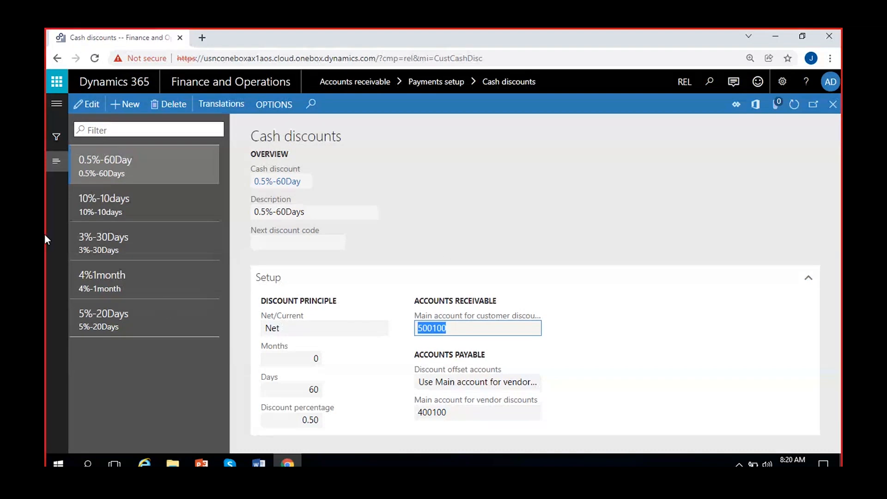
{"action": "left_click", "coordinate": [459, 331]}
{"action": "left_click_drag", "start_coordinate": [459, 330], "coordinate": [392, 334]}
{"action": "left_click", "coordinate": [463, 327]}
{"action": "double_click", "coordinate": [464, 327]}
{"action": "left_click", "coordinate": [433, 329]}
{"action": "left_click", "coordinate": [455, 246]}
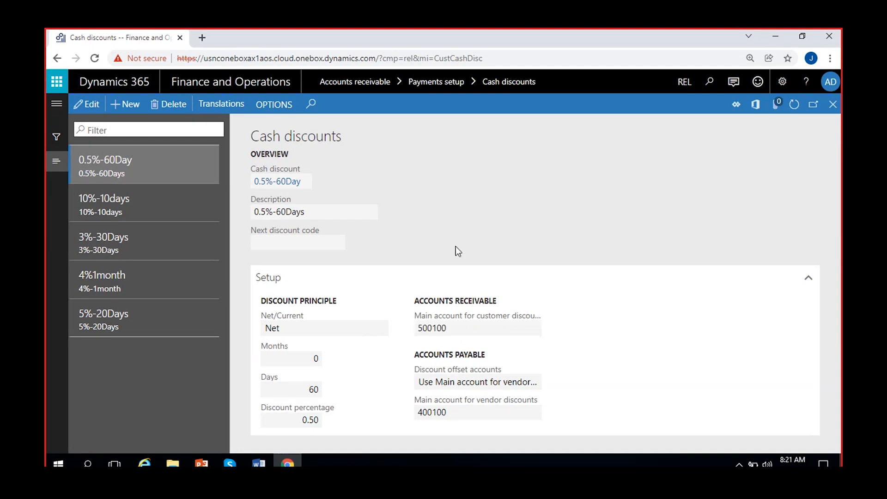
{"action": "left_click", "coordinate": [447, 411]}
{"action": "left_click_drag", "start_coordinate": [447, 412], "coordinate": [394, 421]}
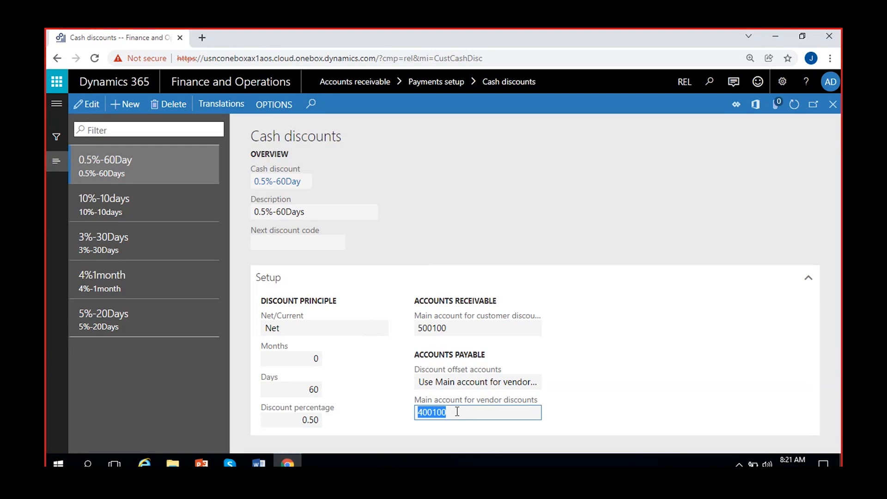
{"action": "left_click", "coordinate": [453, 329]}
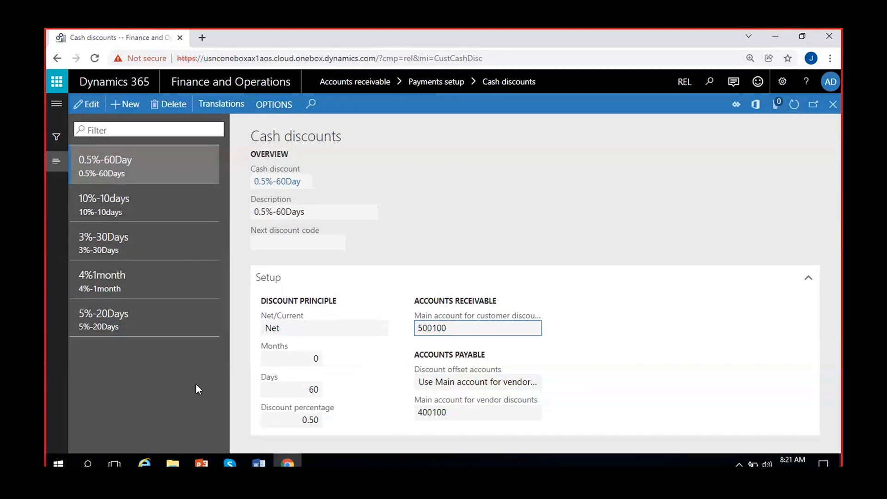
{"action": "left_click", "coordinate": [833, 104]}
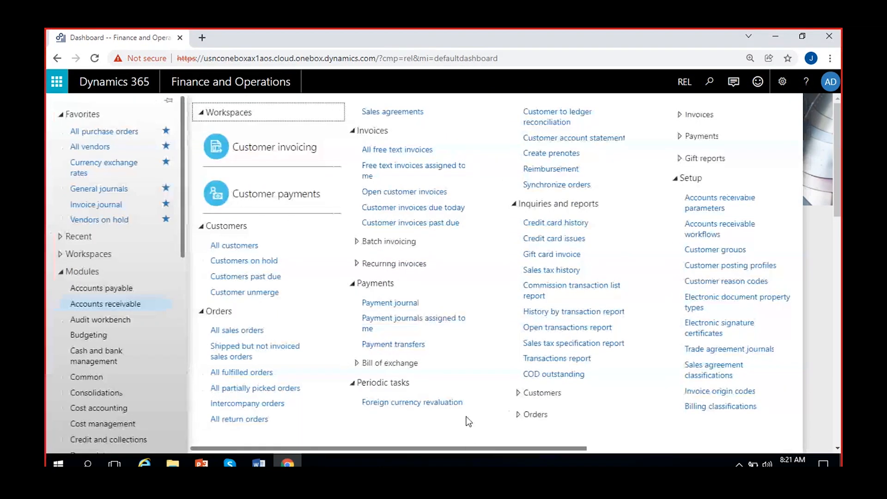
- Open Methods of payment - customers under Payments setup and dismiss the edit notice; it's empty
{"action": "left_click_drag", "start_coordinate": [475, 448], "coordinate": [749, 450]}
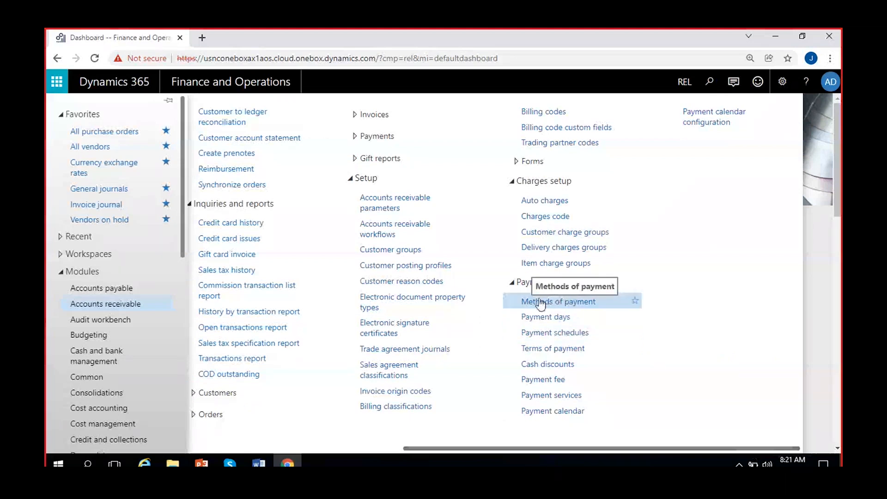
{"action": "left_click", "coordinate": [563, 302]}
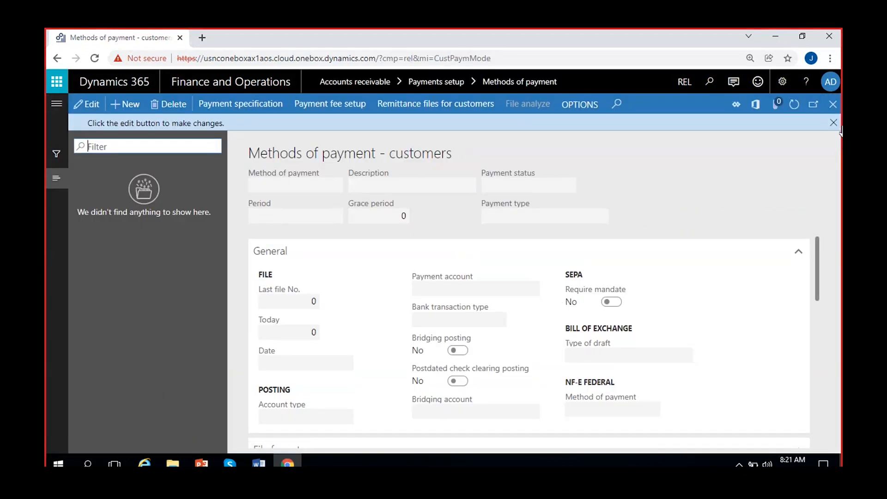
{"action": "left_click", "coordinate": [834, 124]}
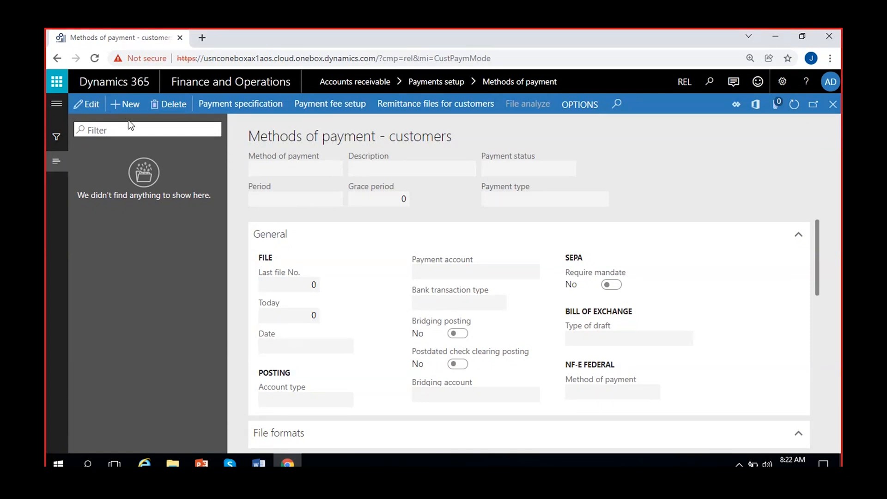
- Create a new method of payment named Check with description 'Check receipts'
{"action": "left_click", "coordinate": [286, 168]}
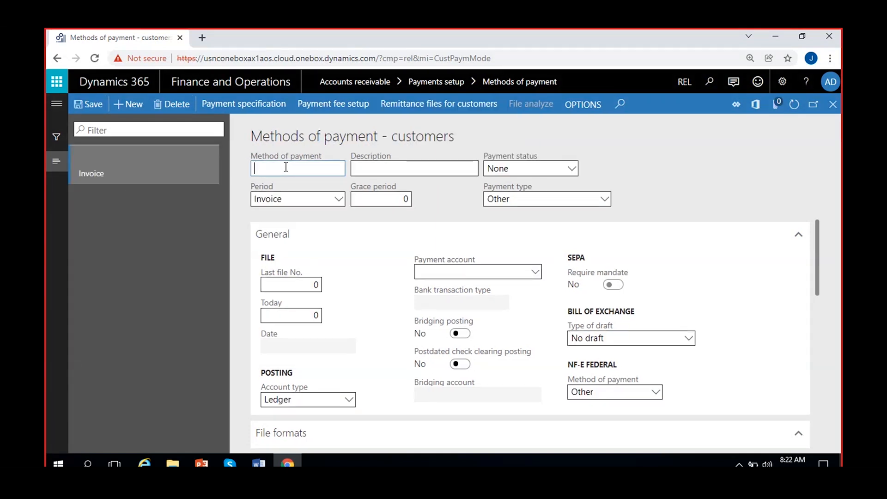
{"action": "type", "text": "Check"}
{"action": "left_click", "coordinate": [390, 169]}
{"action": "type", "text": "Check receipts"}
{"action": "left_click", "coordinate": [446, 188]}
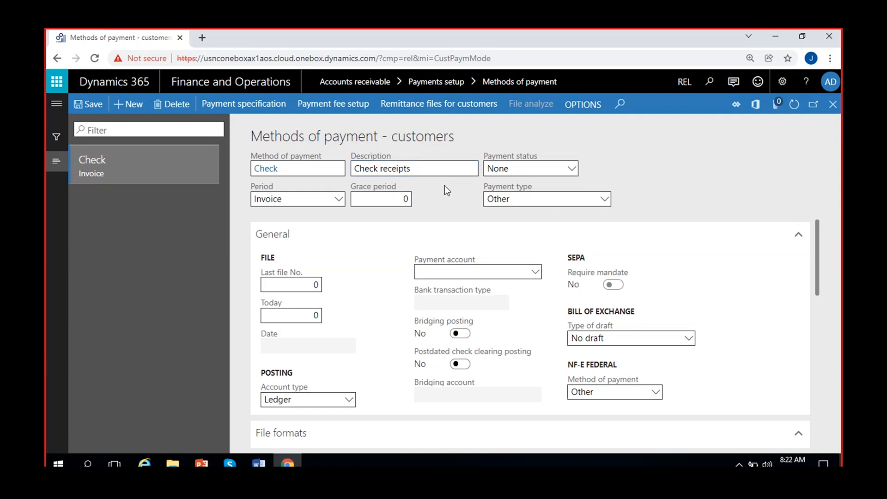
- Set its payment status to Received, account type Bank and bank transaction type 04
{"action": "left_click", "coordinate": [525, 169]}
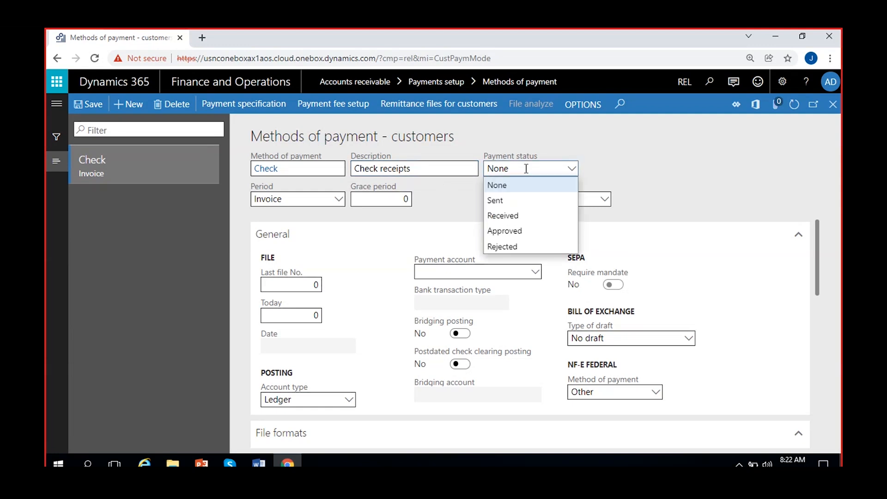
{"action": "left_click", "coordinate": [517, 216]}
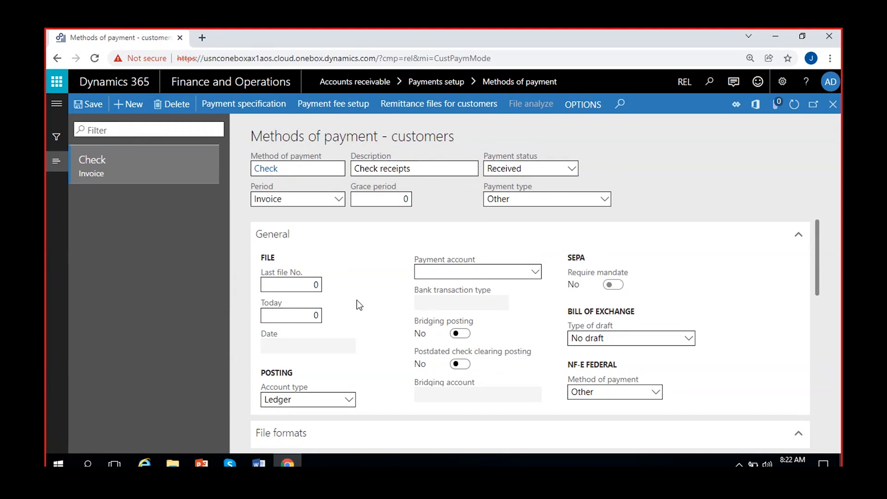
{"action": "left_click", "coordinate": [348, 400]}
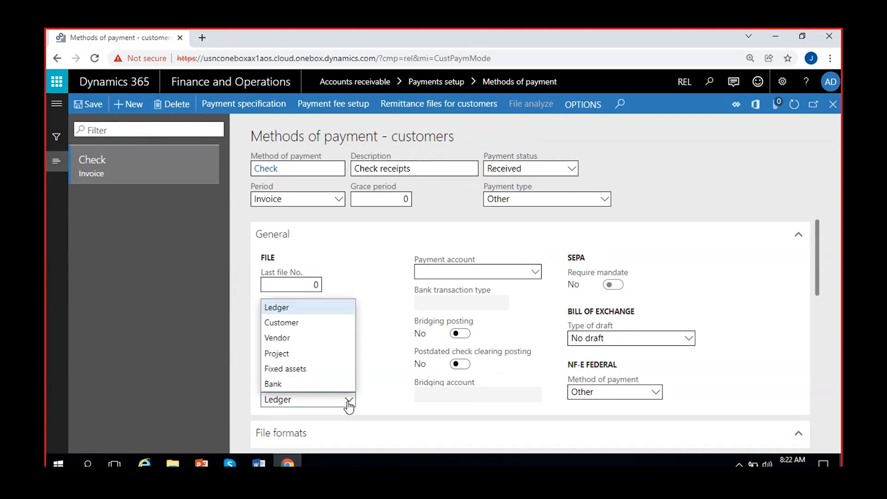
{"action": "left_click", "coordinate": [293, 382]}
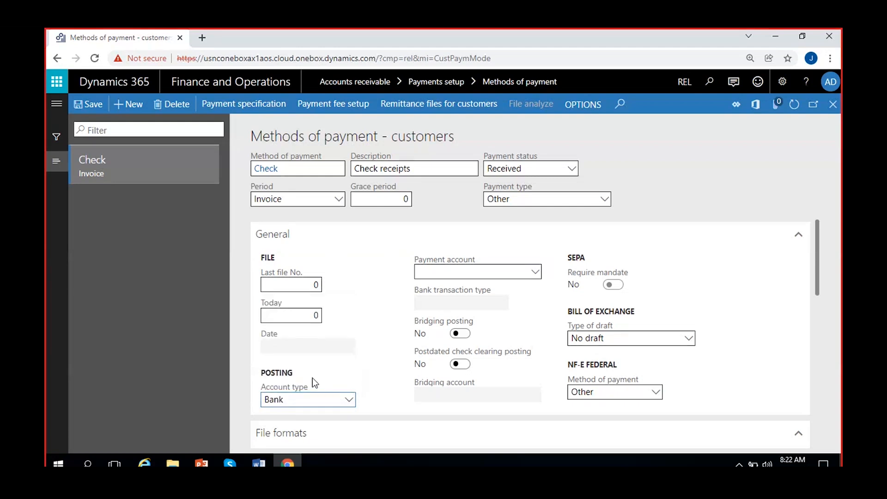
{"action": "left_click", "coordinate": [501, 304]}
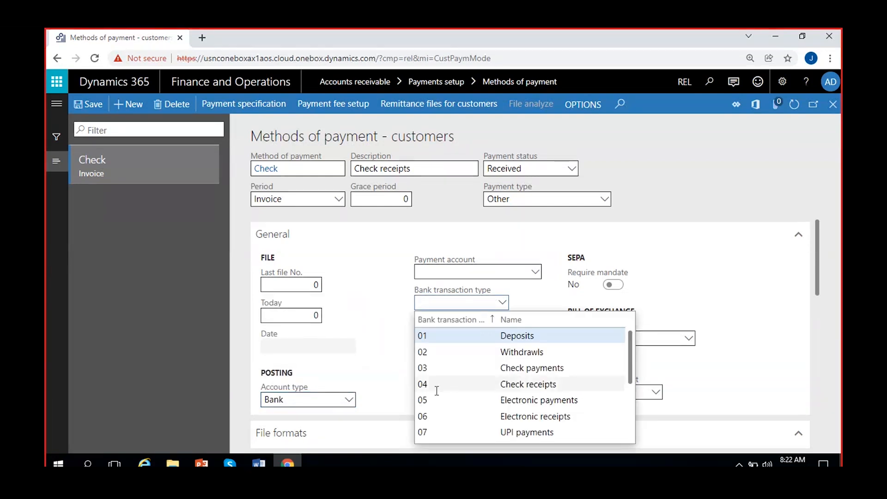
{"action": "left_click", "coordinate": [527, 386]}
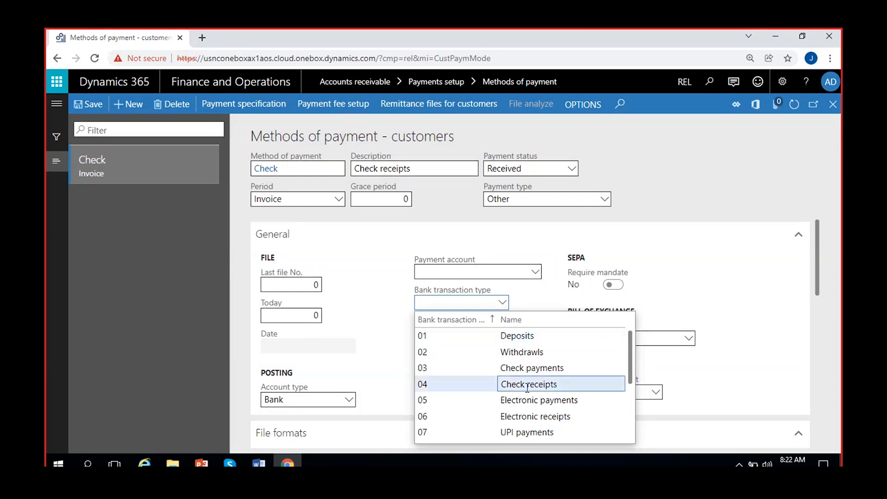
{"action": "left_click", "coordinate": [394, 323]}
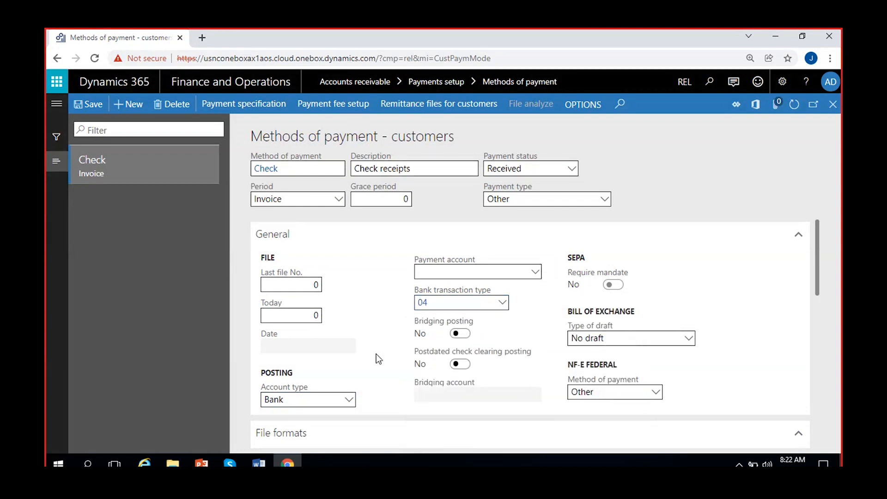
- Save the Check payment method with period Invoice, payment type Other and bank transaction type 04
{"action": "scroll", "coordinate": [376, 353], "scroll_direction": "down", "scroll_amount": 5}
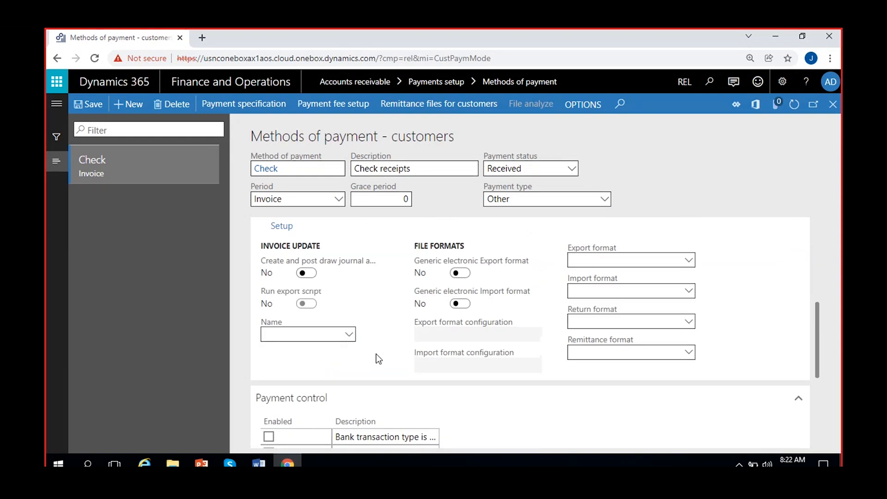
{"action": "scroll", "coordinate": [376, 353], "scroll_direction": "up", "scroll_amount": 1}
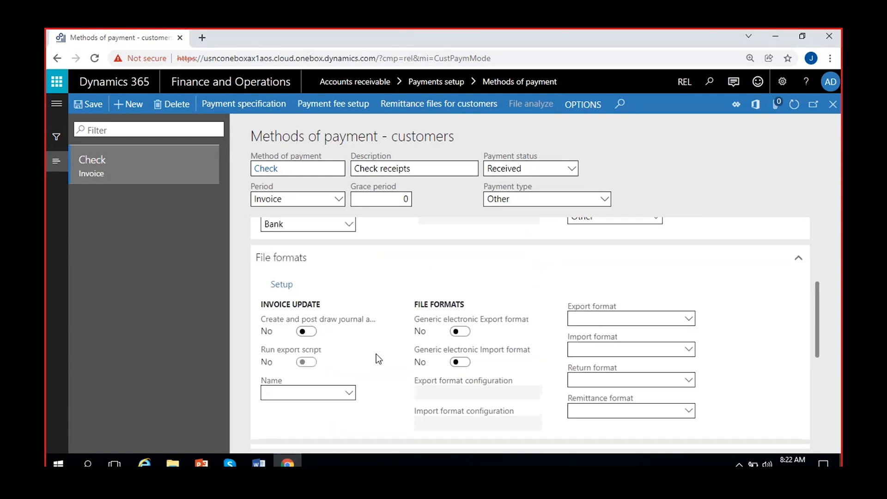
{"action": "scroll", "coordinate": [376, 333], "scroll_direction": "up", "scroll_amount": 4}
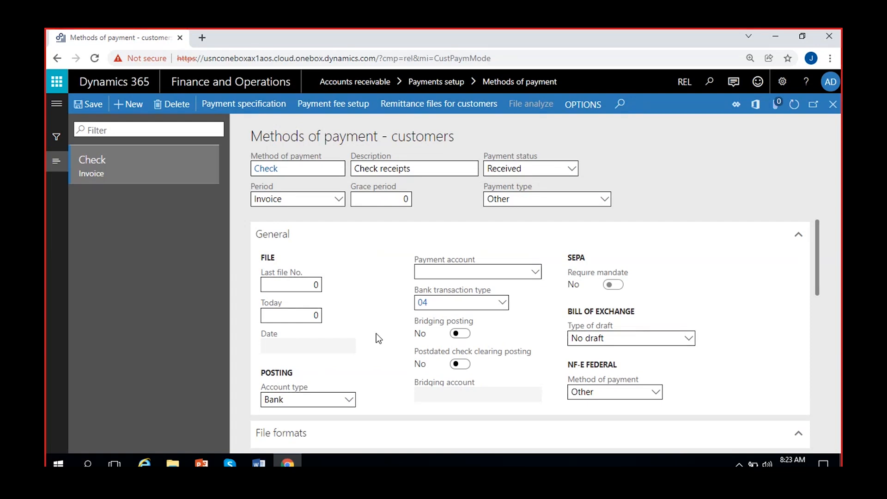
{"action": "scroll", "coordinate": [376, 333], "scroll_direction": "down", "scroll_amount": 5}
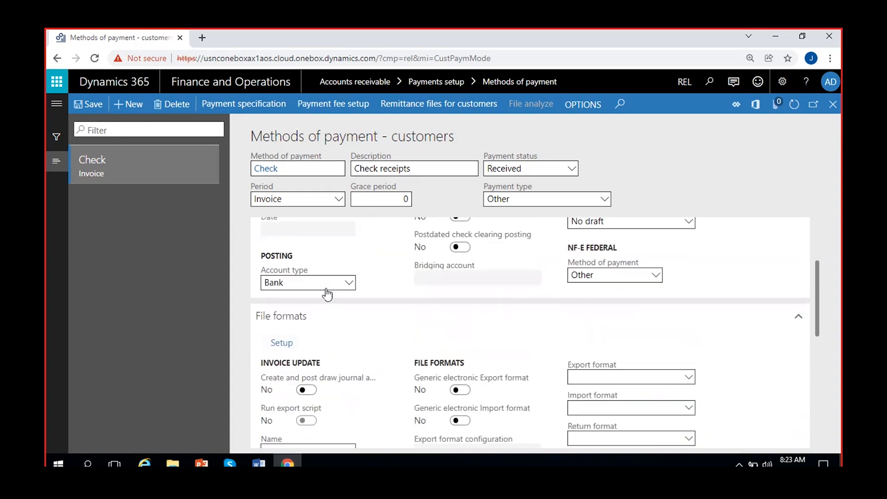
{"action": "scroll", "coordinate": [393, 344], "scroll_direction": "down", "scroll_amount": 3}
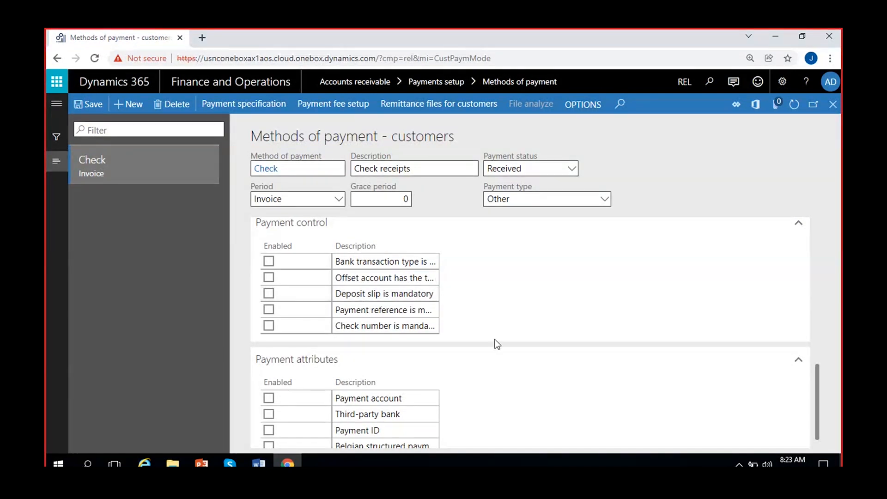
{"action": "scroll", "coordinate": [495, 339], "scroll_direction": "up", "scroll_amount": 10}
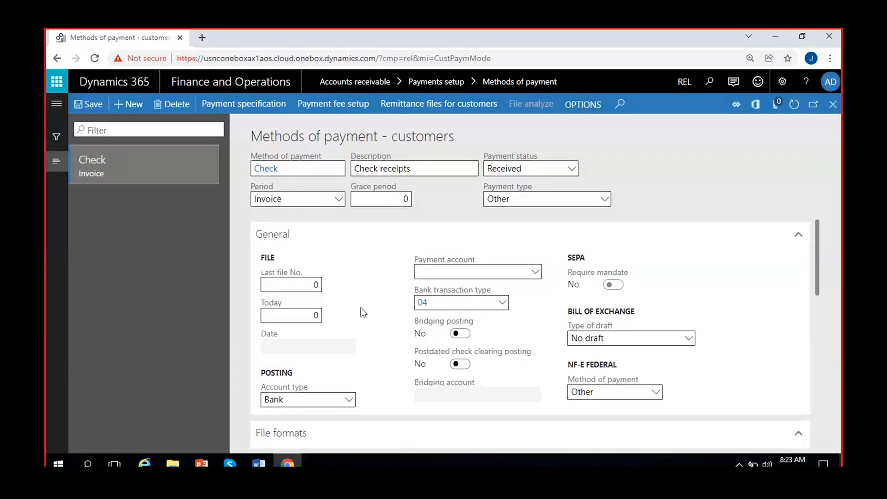
{"action": "left_click", "coordinate": [87, 103]}
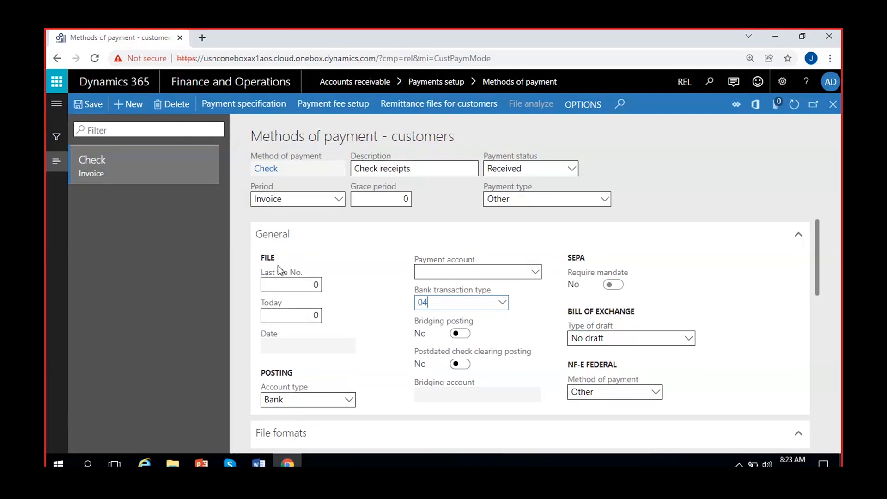
- Create and save method COD, 'Cash on delivery', with payment status None
{"action": "left_click", "coordinate": [125, 104]}
{"action": "type", "text": "COD"}
{"action": "left_click", "coordinate": [376, 169]}
{"action": "type", "text": "Cash on delivery"}
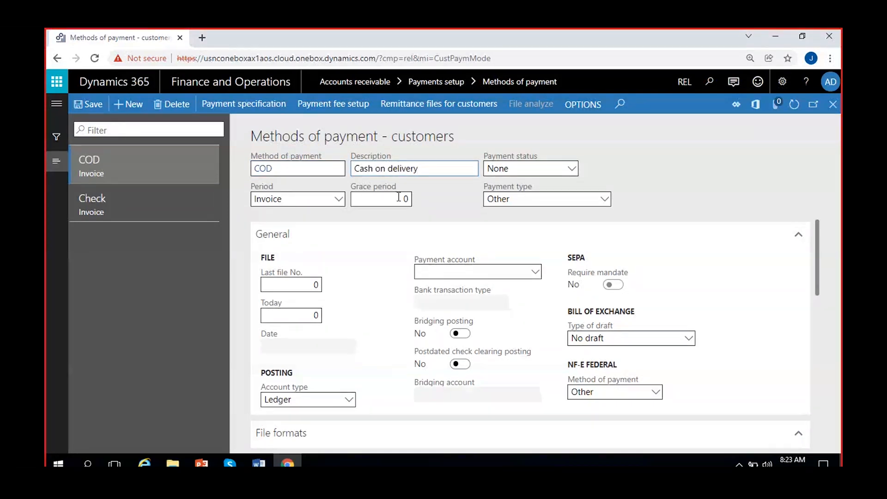
{"action": "left_click", "coordinate": [690, 163]}
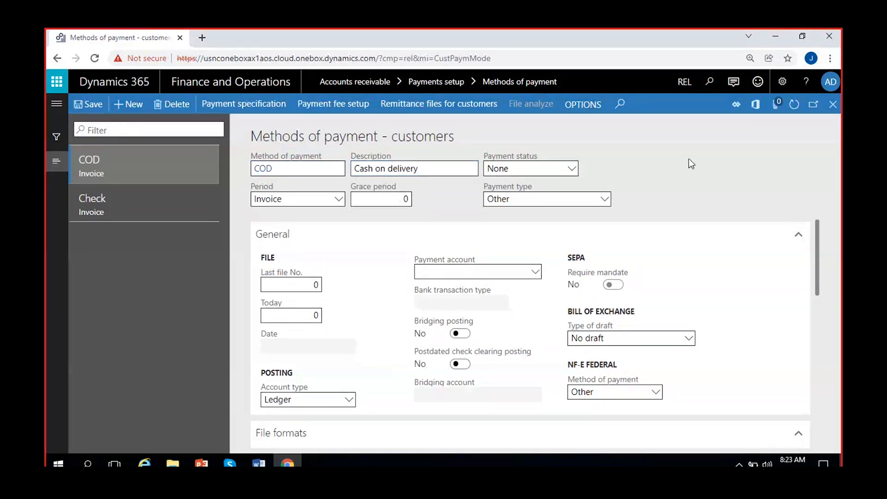
{"action": "left_click", "coordinate": [573, 170]}
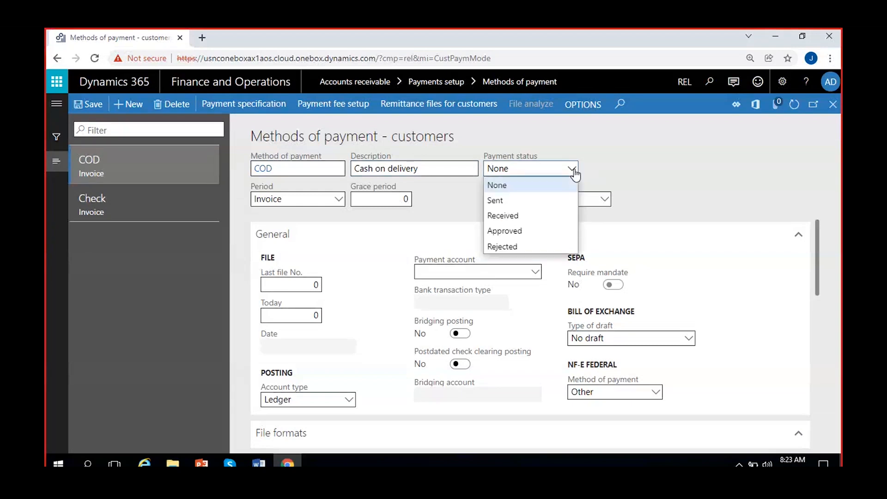
{"action": "left_click", "coordinate": [543, 185]}
{"action": "left_click", "coordinate": [95, 105]}
- Change the Check method's payment type to Check
{"action": "left_click", "coordinate": [92, 203]}
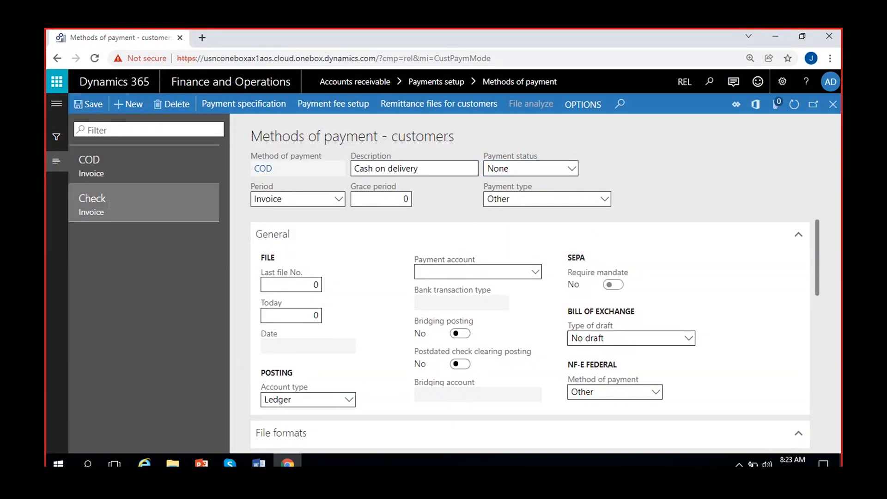
{"action": "left_click", "coordinate": [604, 202]}
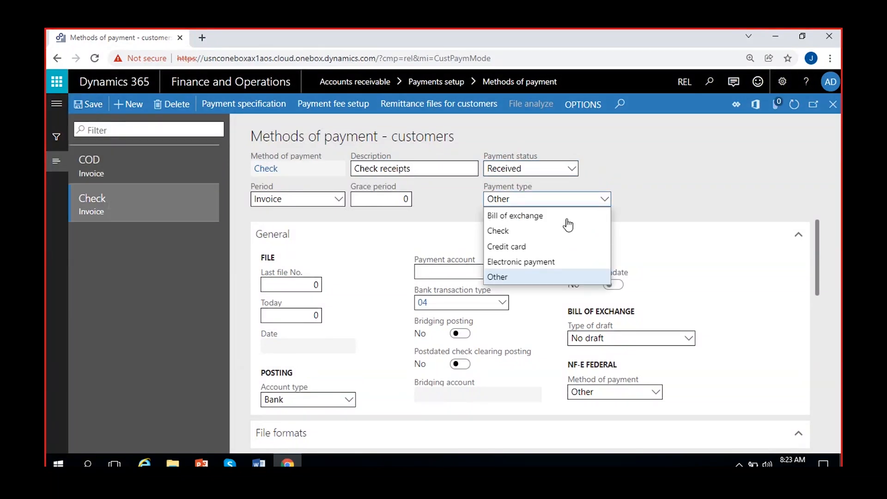
{"action": "left_click", "coordinate": [545, 231]}
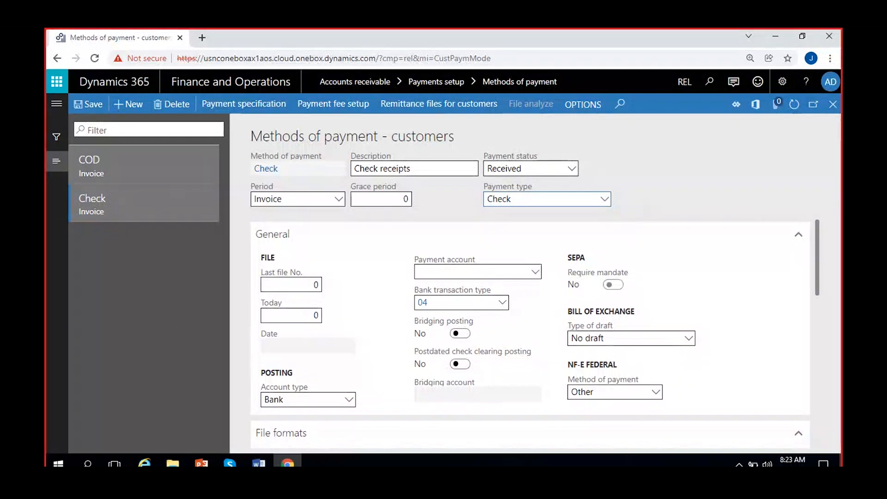
- Give COD the payment account 100000 Cash, then start a new blank method of payment
{"action": "left_click", "coordinate": [118, 171]}
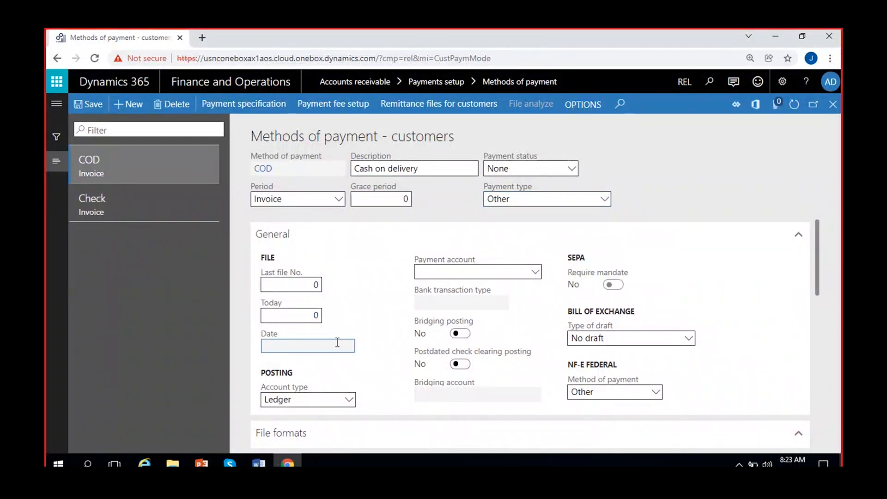
{"action": "left_click", "coordinate": [537, 274]}
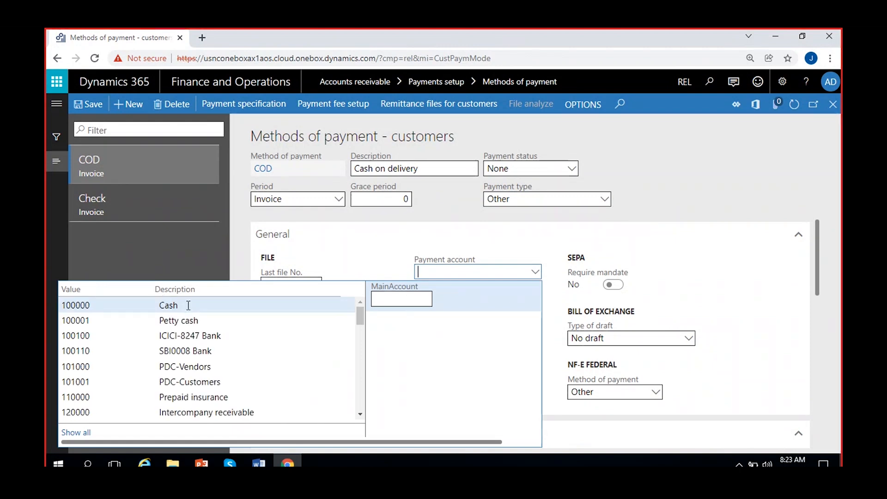
{"action": "left_click", "coordinate": [187, 305]}
{"action": "scroll", "coordinate": [323, 352], "scroll_direction": "down", "scroll_amount": 3}
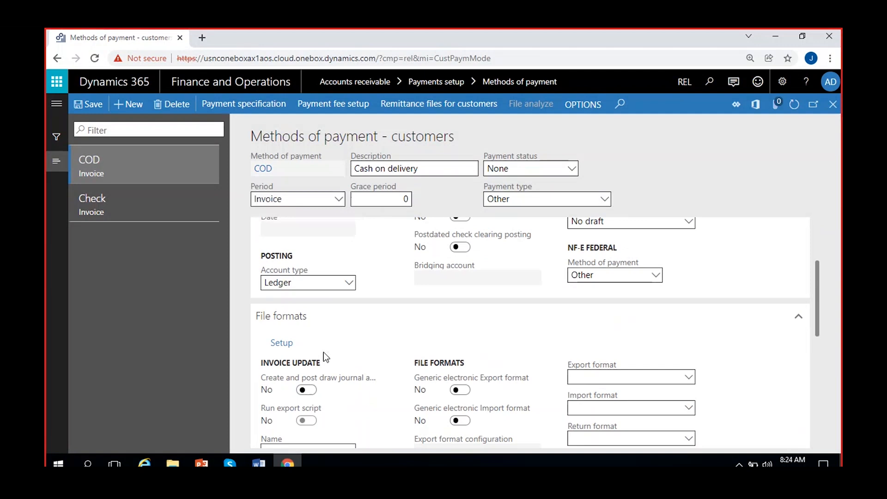
{"action": "scroll", "coordinate": [323, 352], "scroll_direction": "up", "scroll_amount": 3}
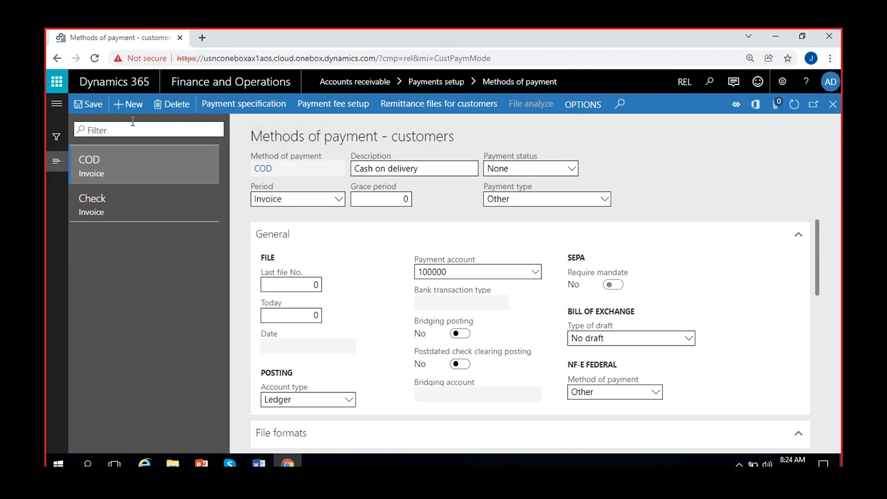
{"action": "left_click", "coordinate": [143, 306]}
{"action": "left_click", "coordinate": [129, 104]}
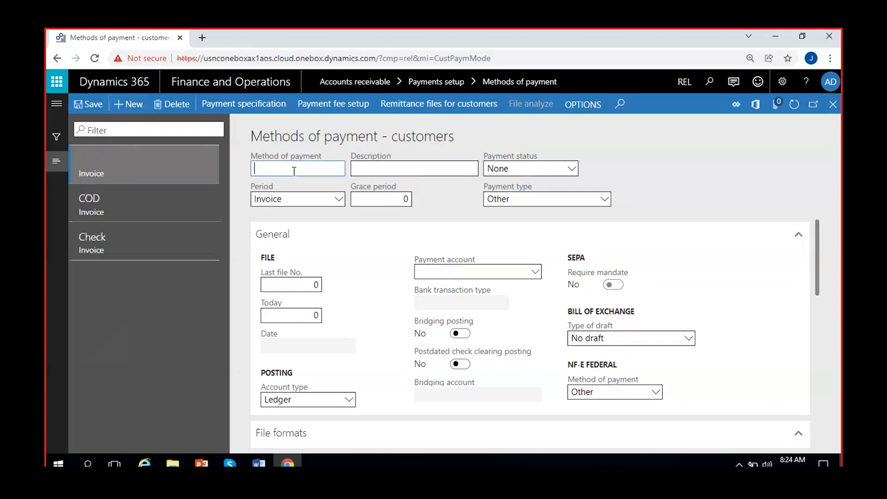
- Enter PDC, 'Post dated check - Customers', with status Received, type Check, account type Bank
{"action": "type", "text": "PDC"}
{"action": "left_click", "coordinate": [368, 167]}
{"action": "type", "text": "Post da"}
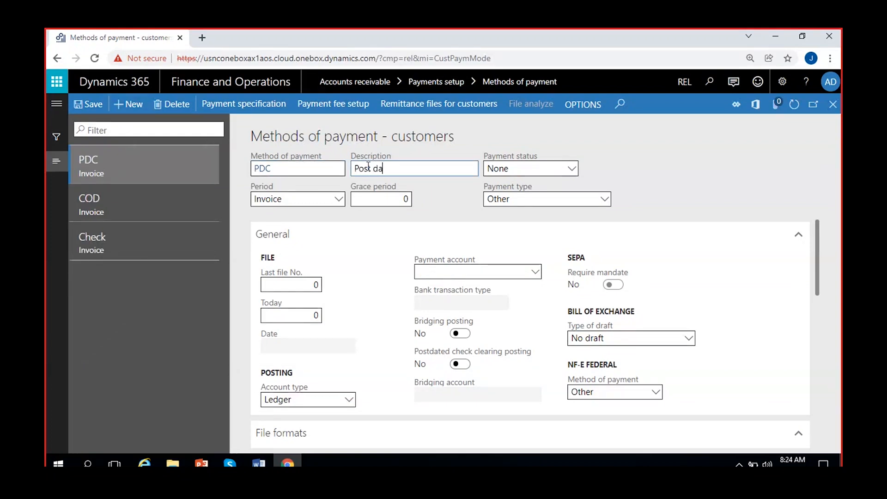
{"action": "type", "text": "ted check - Customers"}
{"action": "left_click", "coordinate": [688, 159]}
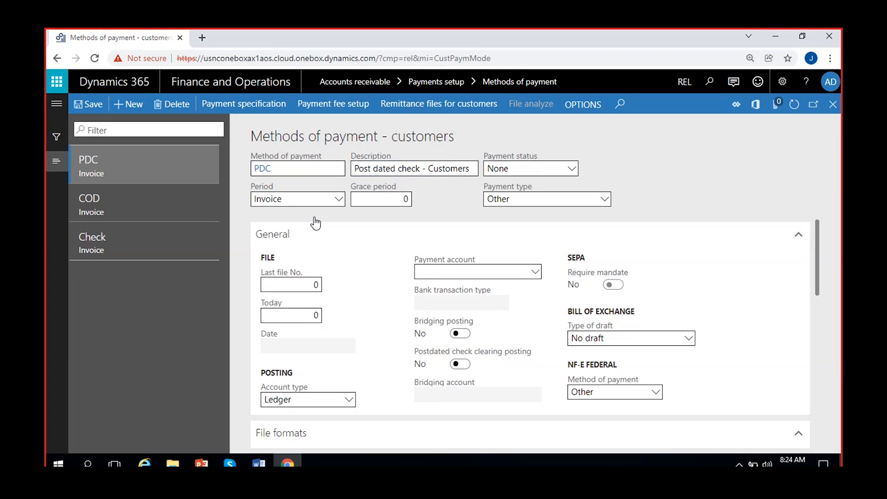
{"action": "left_click", "coordinate": [566, 168]}
{"action": "left_click", "coordinate": [519, 215]}
{"action": "left_click", "coordinate": [534, 197]}
{"action": "left_click", "coordinate": [515, 232]}
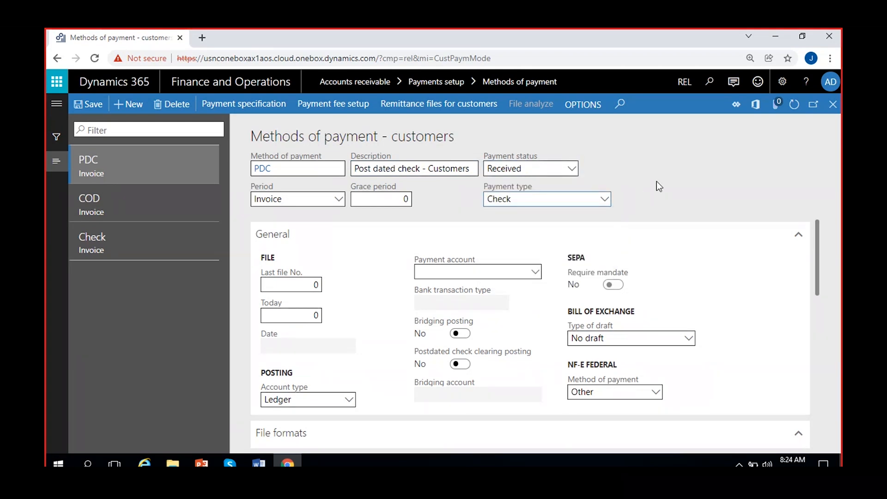
{"action": "left_click", "coordinate": [350, 399]}
{"action": "left_click", "coordinate": [273, 384]}
{"action": "left_click", "coordinate": [361, 325]}
- Set bank account ICICI8247, transaction type 11, enable both bridging toggles with account 101001
{"action": "left_click", "coordinate": [534, 277]}
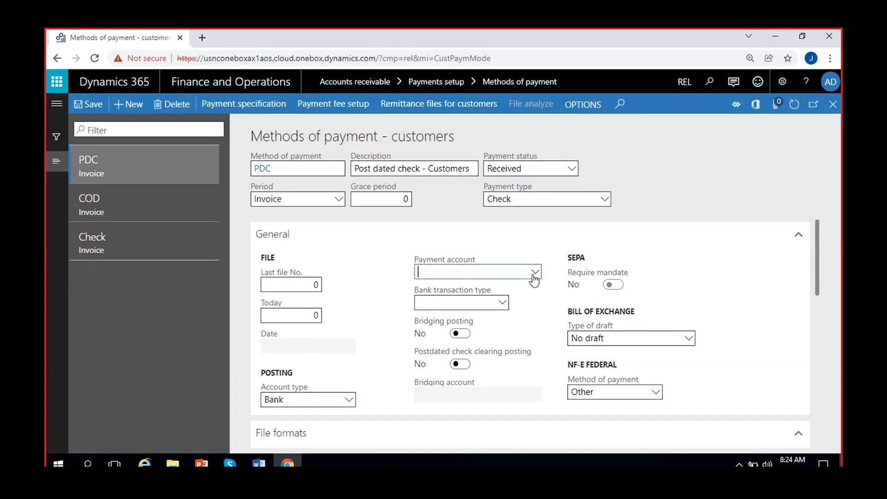
{"action": "left_click", "coordinate": [535, 273]}
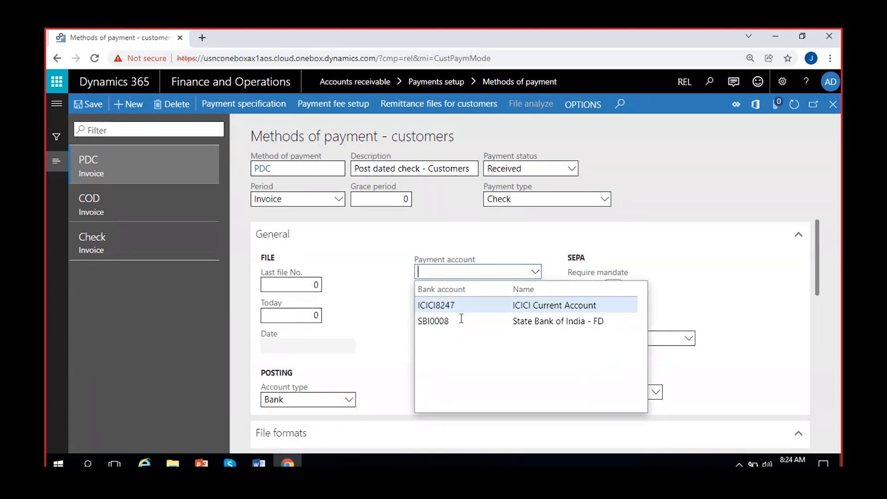
{"action": "left_click", "coordinate": [446, 303]}
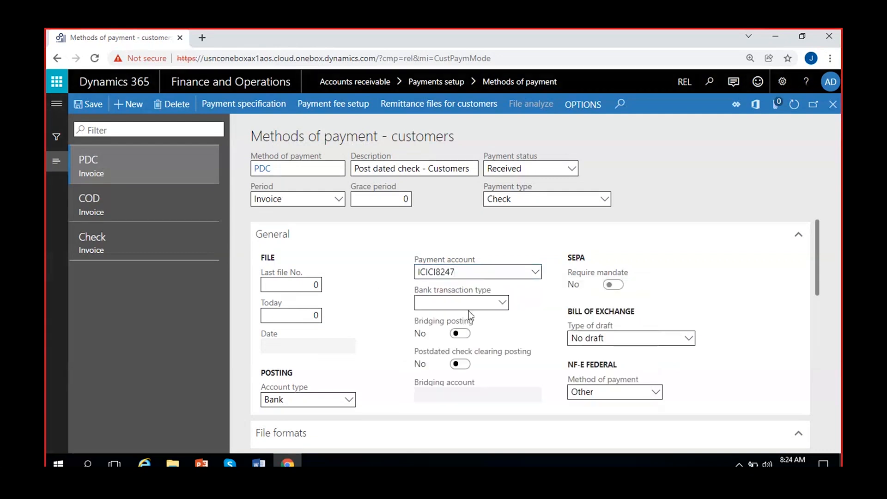
{"action": "left_click", "coordinate": [508, 303]}
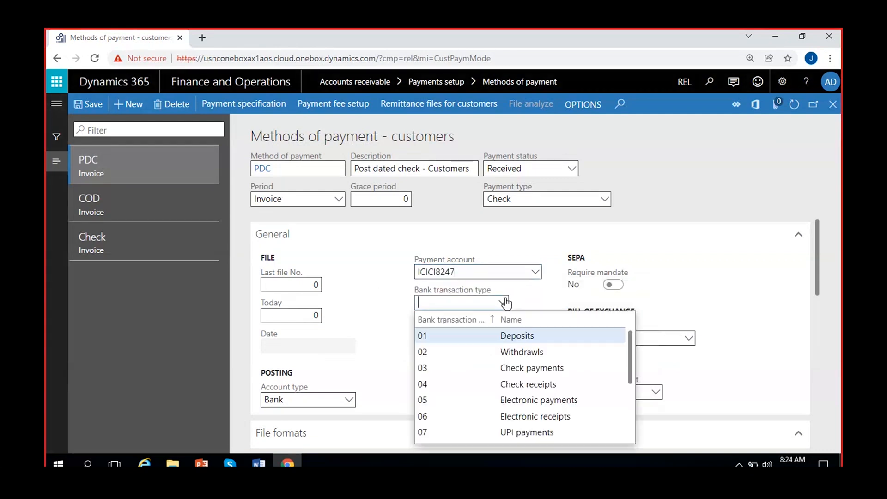
{"action": "scroll", "coordinate": [500, 352], "scroll_direction": "down", "scroll_amount": 3}
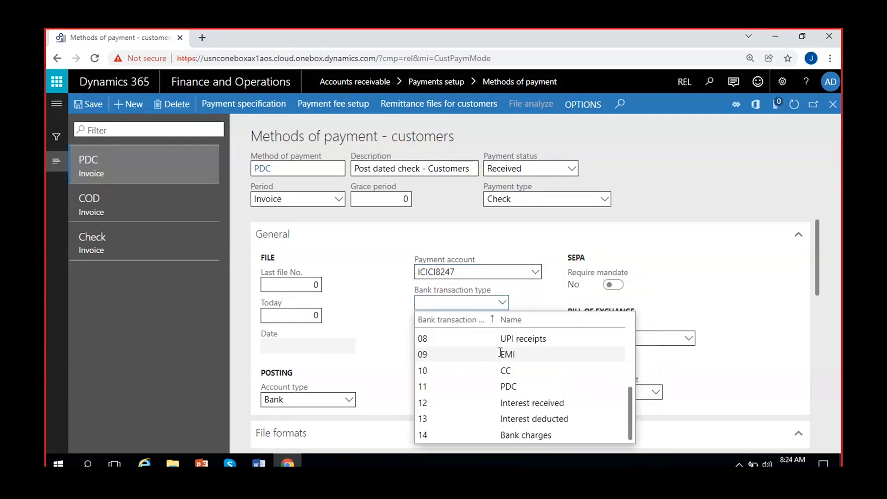
{"action": "left_click", "coordinate": [452, 383]}
{"action": "left_click", "coordinate": [463, 333]}
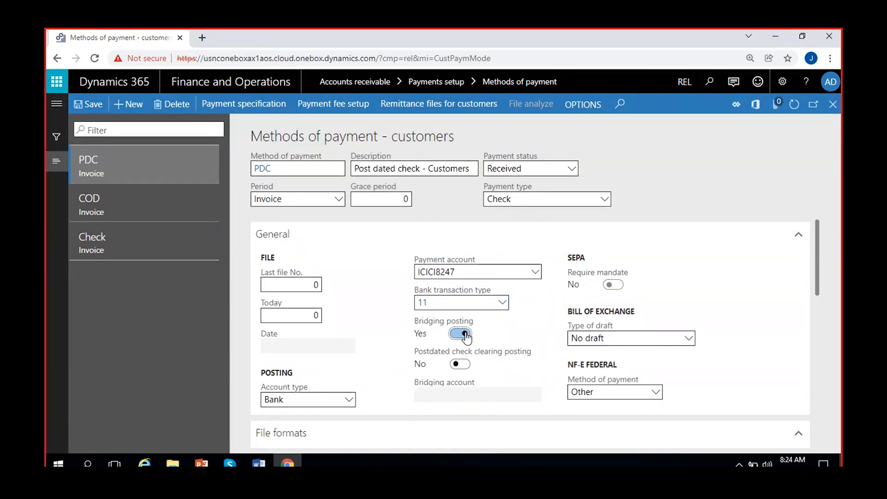
{"action": "left_click", "coordinate": [459, 364]}
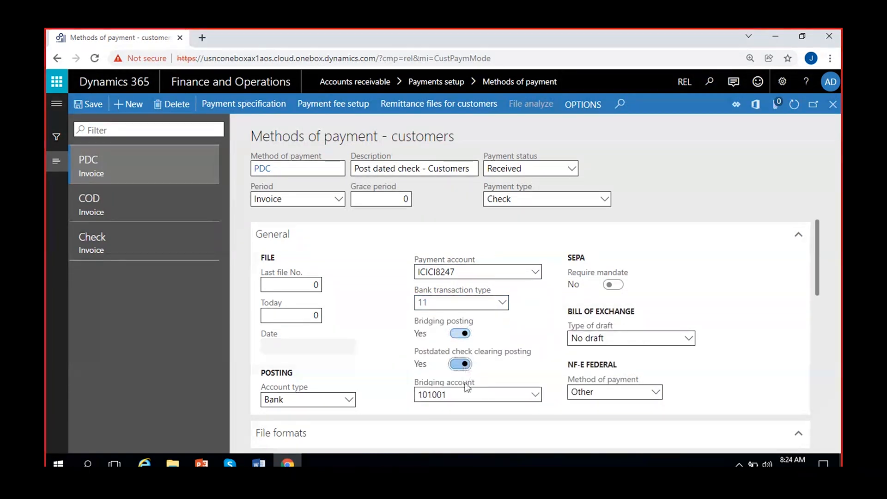
{"action": "left_click", "coordinate": [535, 396]}
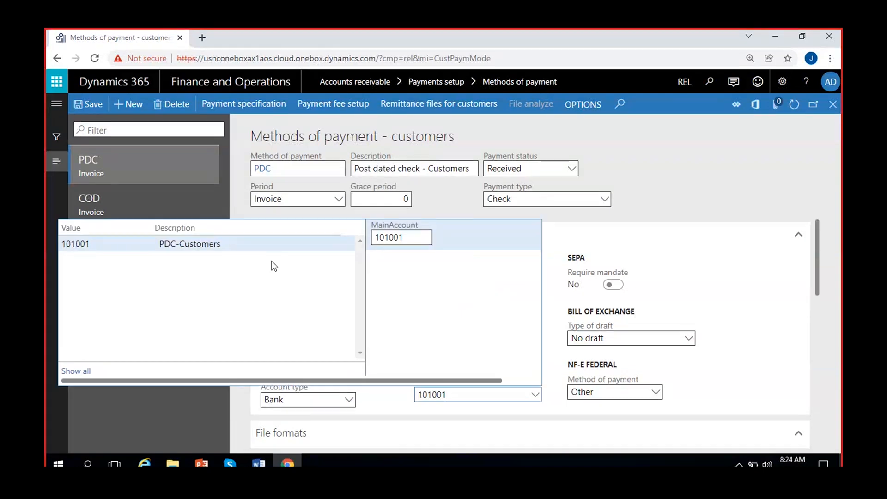
{"action": "left_click", "coordinate": [385, 402]}
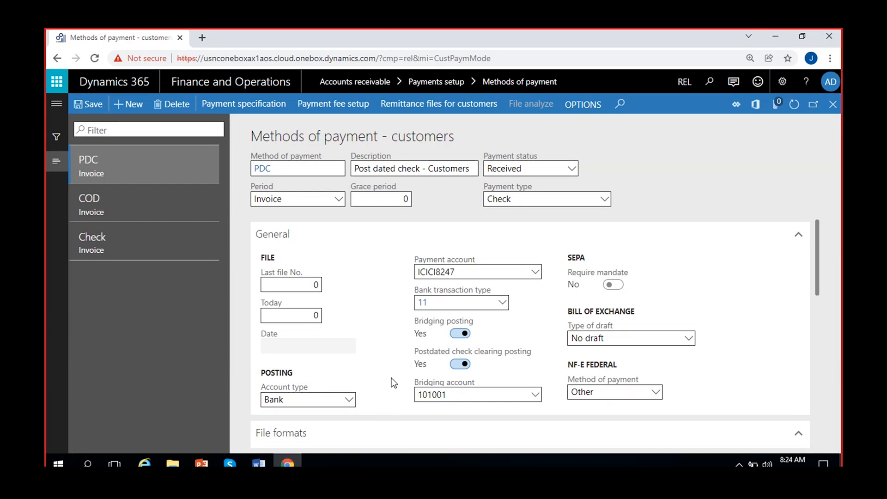
{"action": "scroll", "coordinate": [367, 344], "scroll_direction": "down", "scroll_amount": 2}
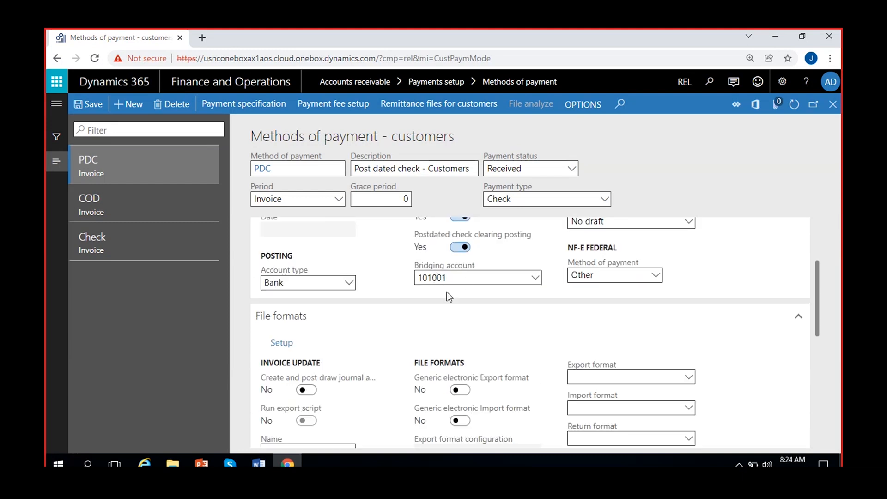
{"action": "scroll", "coordinate": [380, 305], "scroll_direction": "up", "scroll_amount": 2}
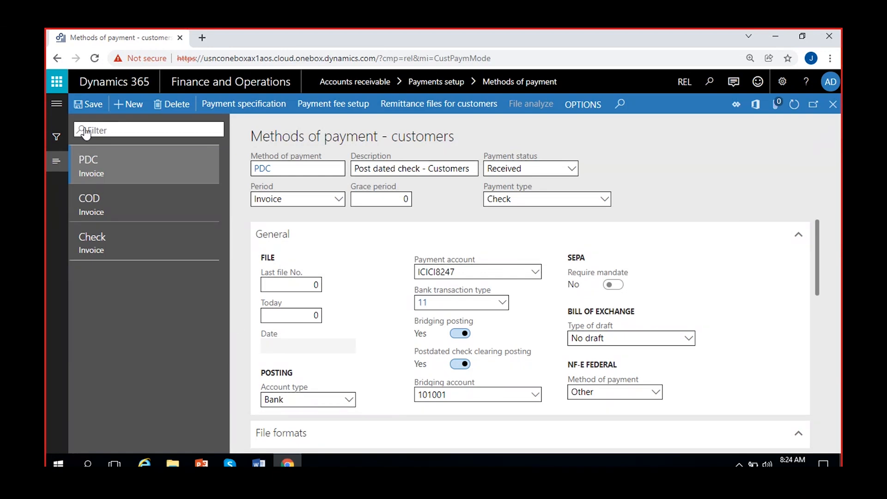
- Save the PDC method of payment with bank transaction type 11
{"action": "left_click", "coordinate": [79, 107]}
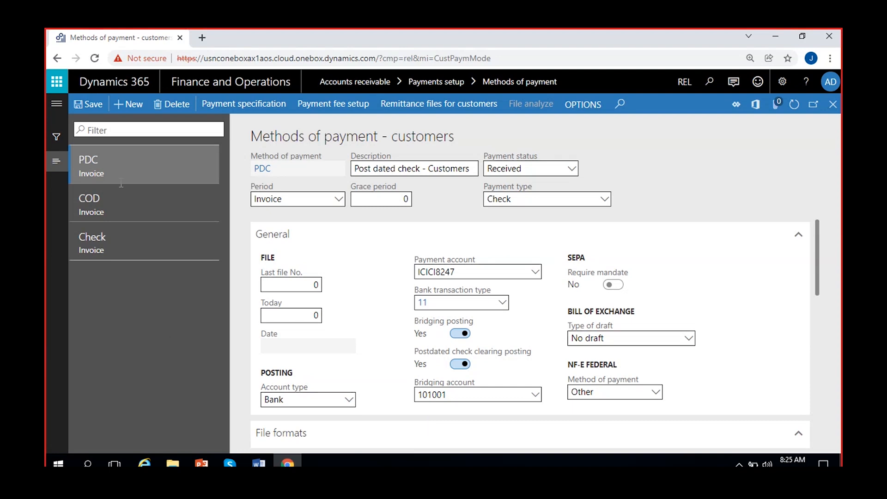
{"action": "left_click", "coordinate": [91, 107]}
{"action": "left_click", "coordinate": [92, 105]}
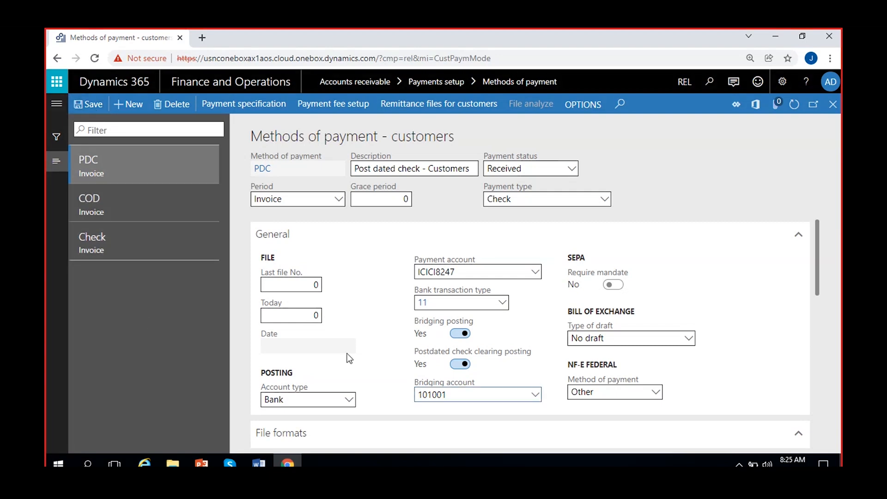
- Save the PDC record once more and close the Methods of payment page
{"action": "scroll", "coordinate": [347, 356], "scroll_direction": "down", "scroll_amount": 5}
{"action": "scroll", "coordinate": [349, 330], "scroll_direction": "up", "scroll_amount": 5}
{"action": "scroll", "coordinate": [395, 323], "scroll_direction": "down", "scroll_amount": 8}
{"action": "scroll", "coordinate": [395, 323], "scroll_direction": "up", "scroll_amount": 4}
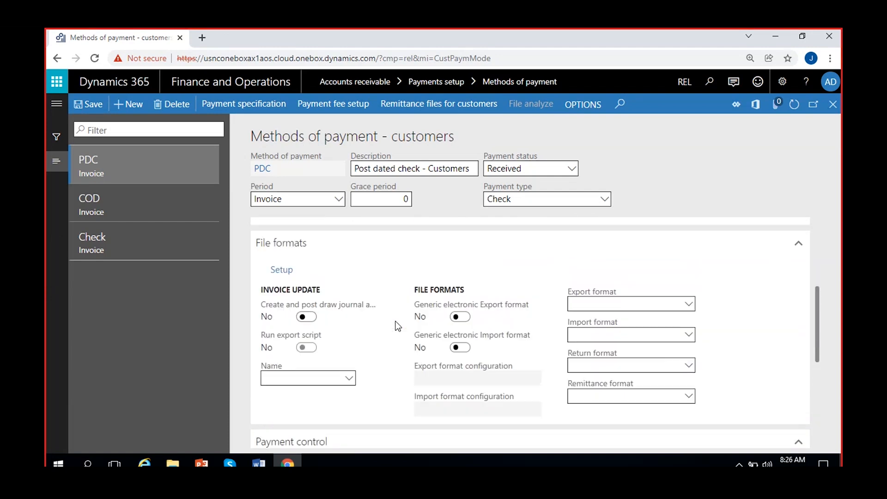
{"action": "scroll", "coordinate": [395, 323], "scroll_direction": "up", "scroll_amount": 2}
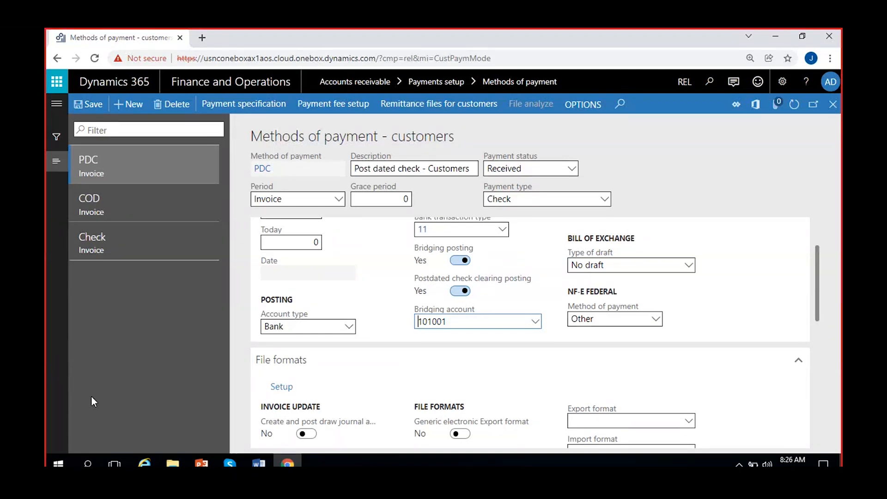
{"action": "left_click", "coordinate": [87, 104]}
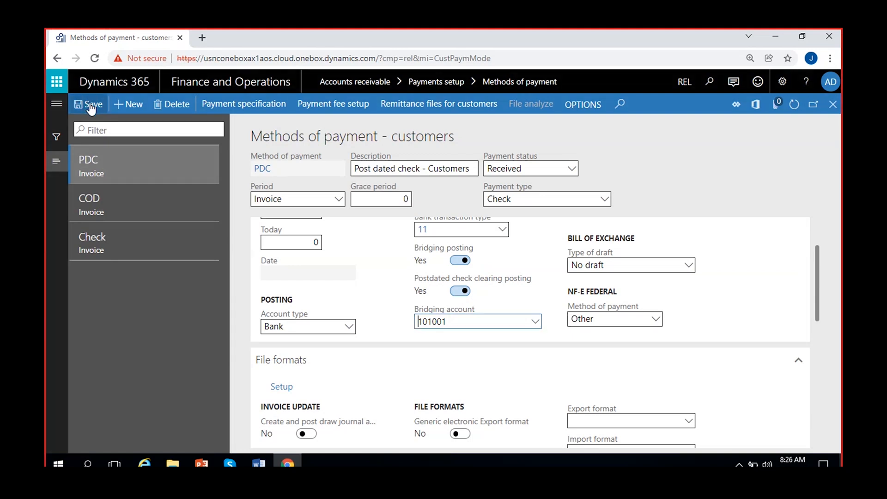
{"action": "scroll", "coordinate": [308, 315], "scroll_direction": "up", "scroll_amount": 2}
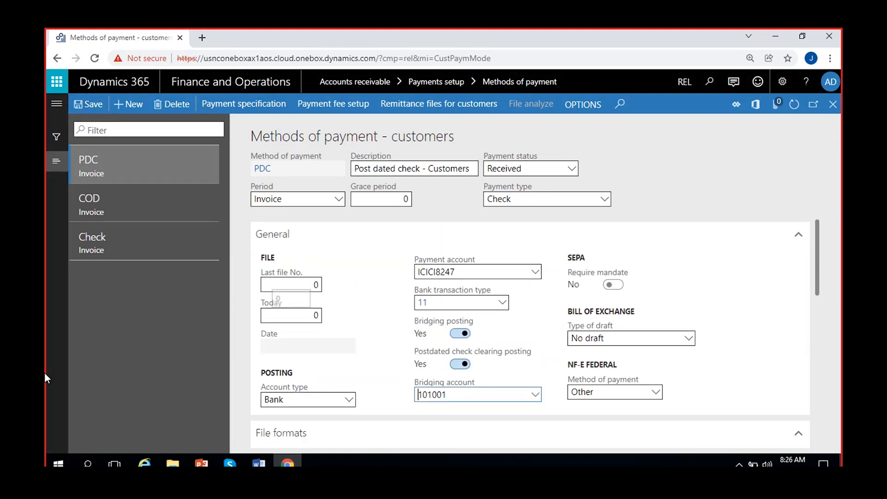
{"action": "left_click", "coordinate": [833, 104]}
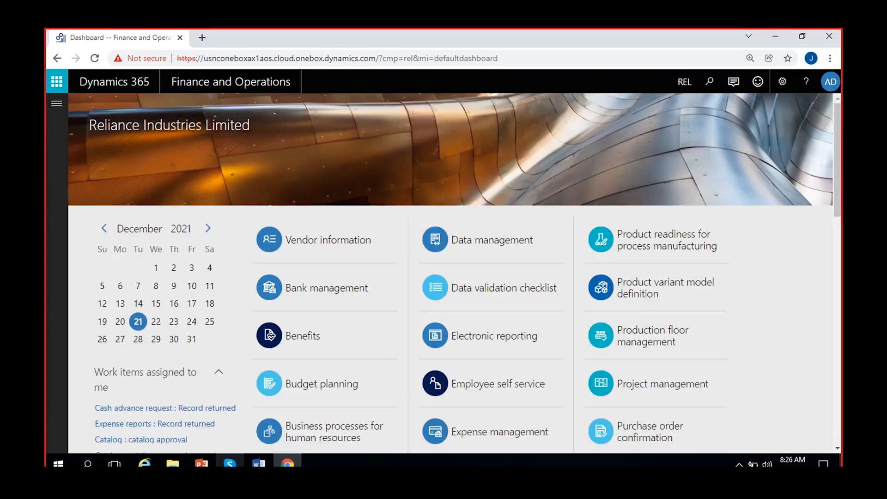
- In the Word course outline, select the Charges topic, then switch to Dynamics 365
{"action": "mouse_move", "coordinate": [258, 464]}
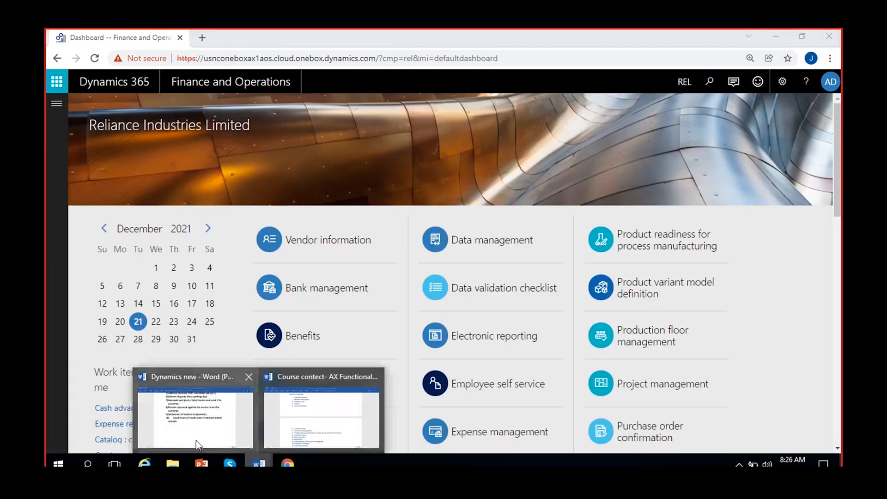
{"action": "left_click", "coordinate": [285, 422]}
{"action": "scroll", "coordinate": [298, 314], "scroll_direction": "down", "scroll_amount": 1}
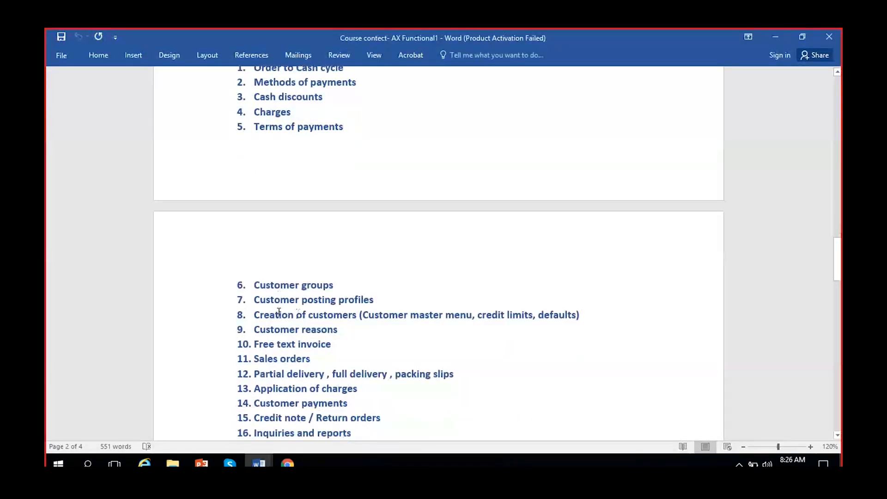
{"action": "scroll", "coordinate": [333, 284], "scroll_direction": "up", "scroll_amount": 2}
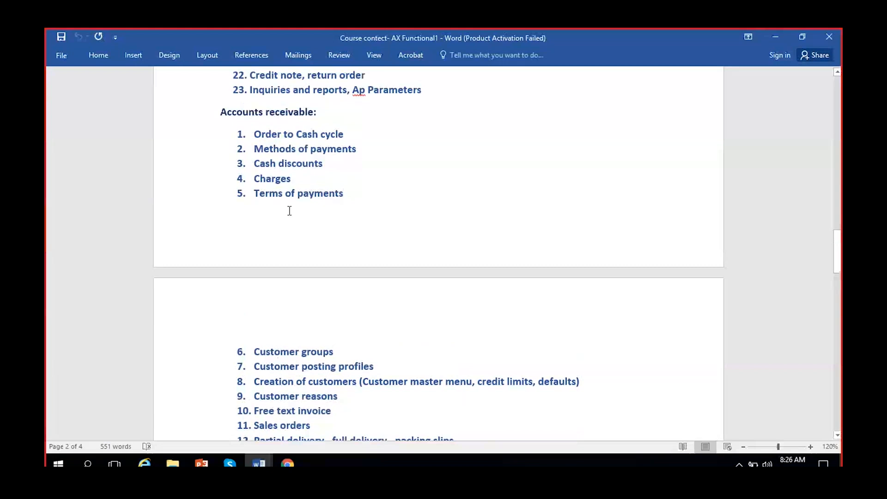
{"action": "triple_click", "coordinate": [278, 177]}
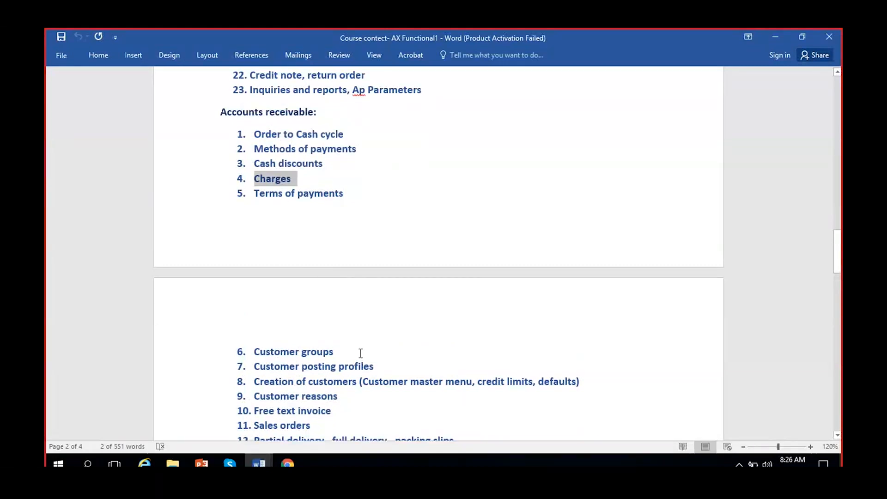
{"action": "left_click_drag", "start_coordinate": [291, 179], "coordinate": [253, 179]}
{"action": "left_click", "coordinate": [287, 463]}
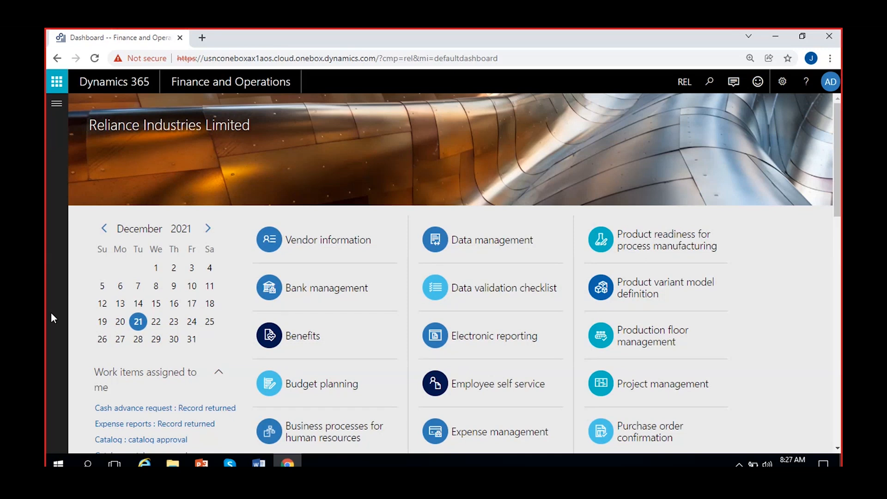
- Back in Word, select the Customer groups and Customer posting profiles topics, then return to Dynamics 365
{"action": "left_click", "coordinate": [259, 463]}
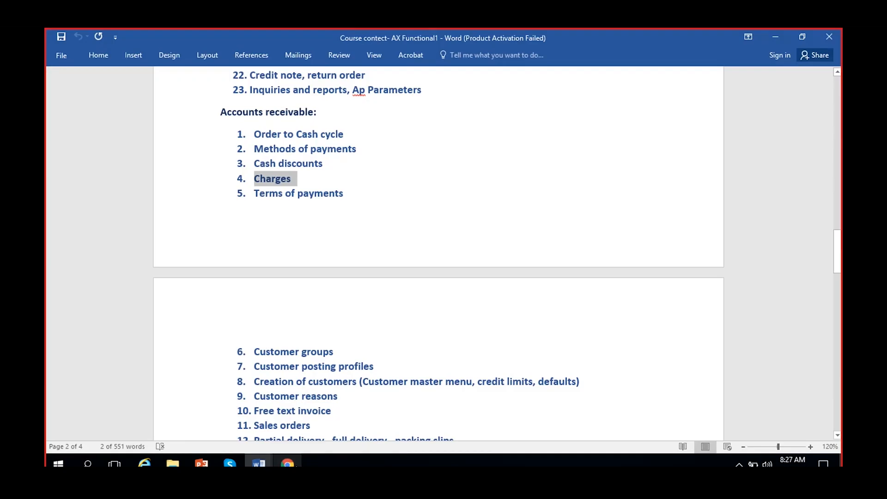
{"action": "left_click", "coordinate": [342, 194]}
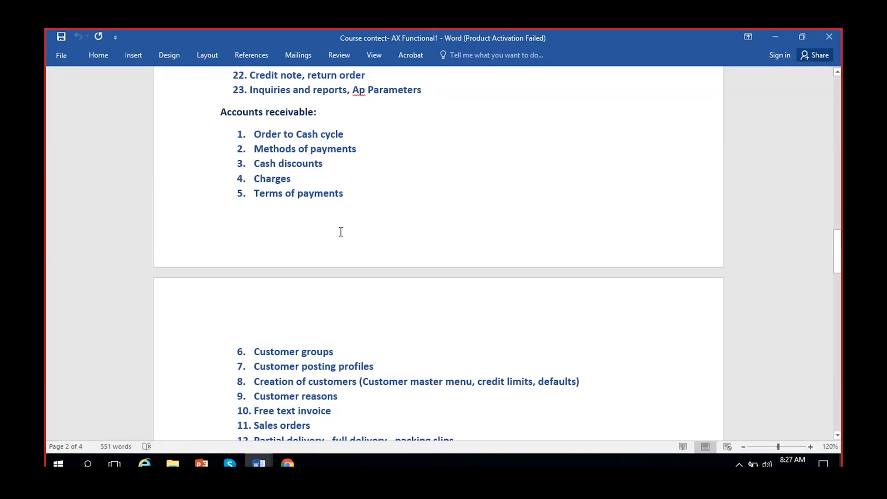
{"action": "scroll", "coordinate": [341, 231], "scroll_direction": "down", "scroll_amount": 1}
{"action": "scroll", "coordinate": [341, 231], "scroll_direction": "down", "scroll_amount": 2}
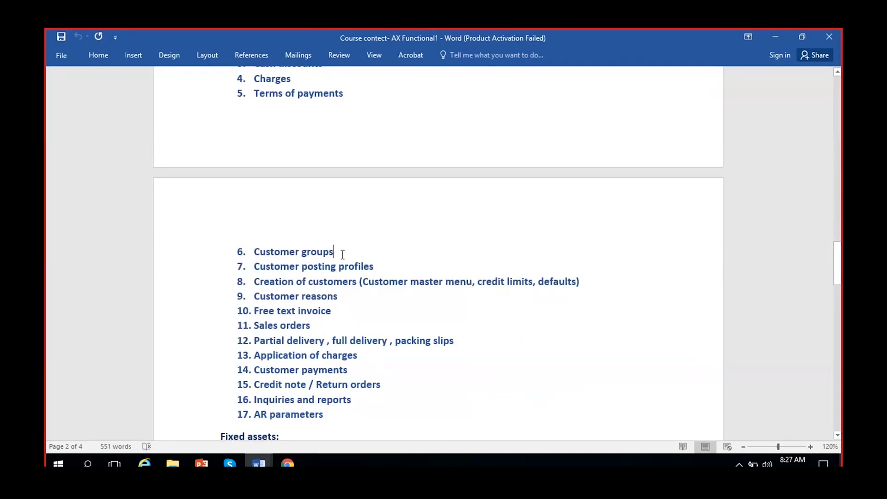
{"action": "left_click_drag", "start_coordinate": [390, 266], "coordinate": [263, 252]}
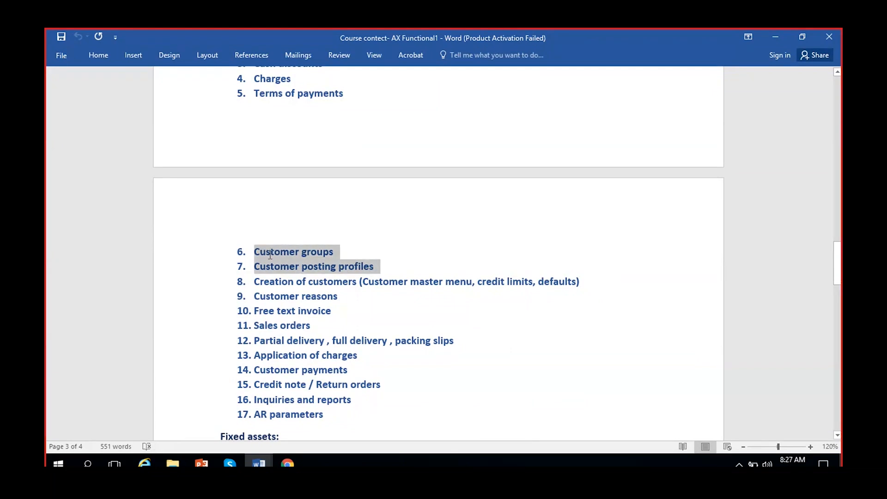
{"action": "left_click", "coordinate": [296, 269]}
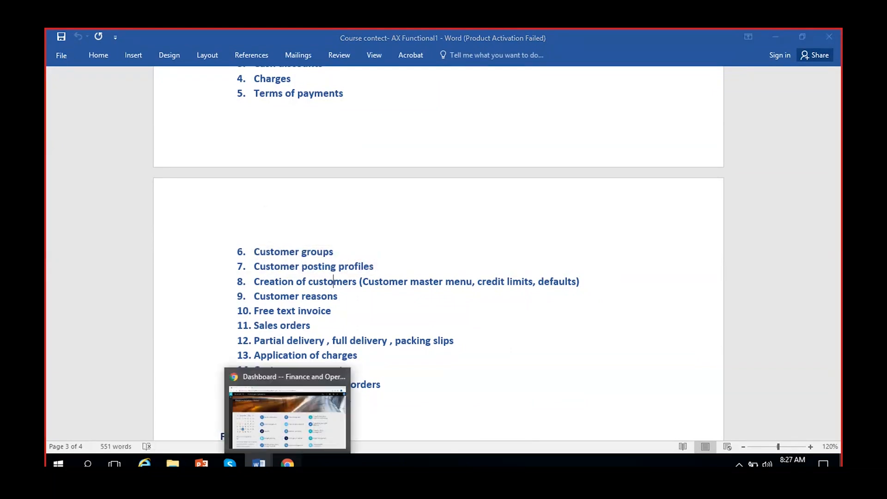
{"action": "left_click", "coordinate": [287, 463]}
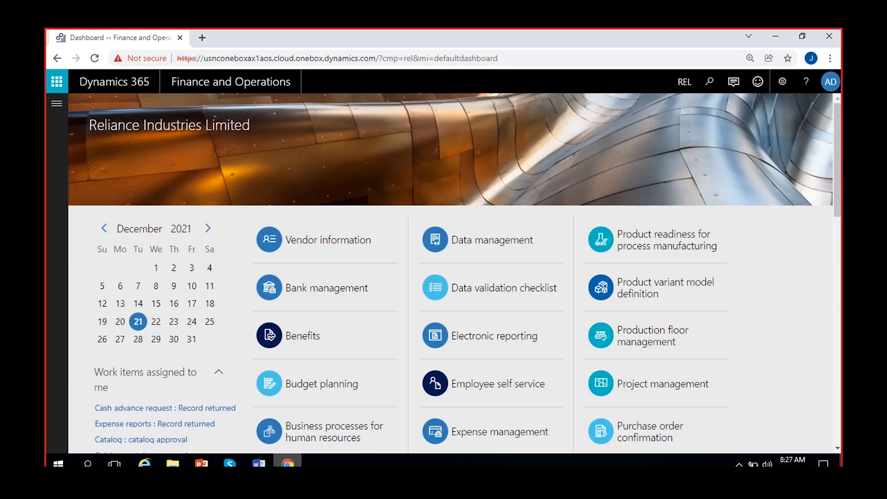
- Go to Accounts receivable > Setup > Customer groups from the navigation pane
{"action": "left_click", "coordinate": [57, 103]}
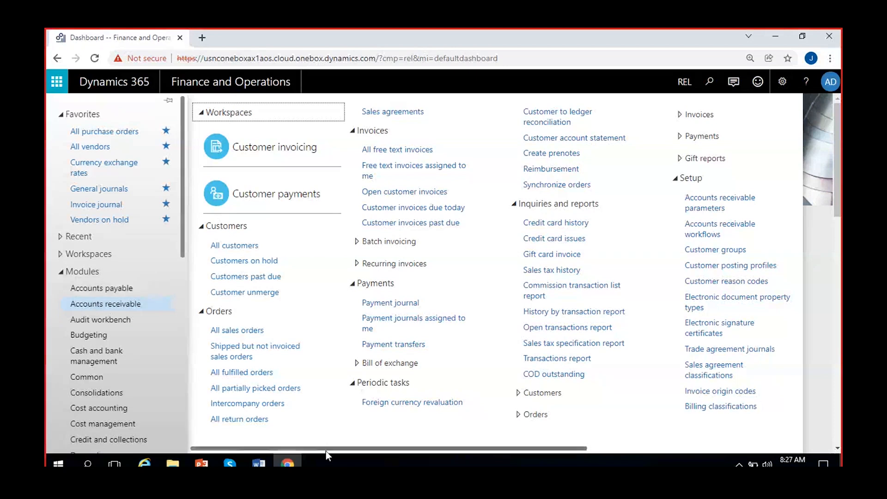
{"action": "left_click_drag", "start_coordinate": [323, 446], "coordinate": [473, 450]}
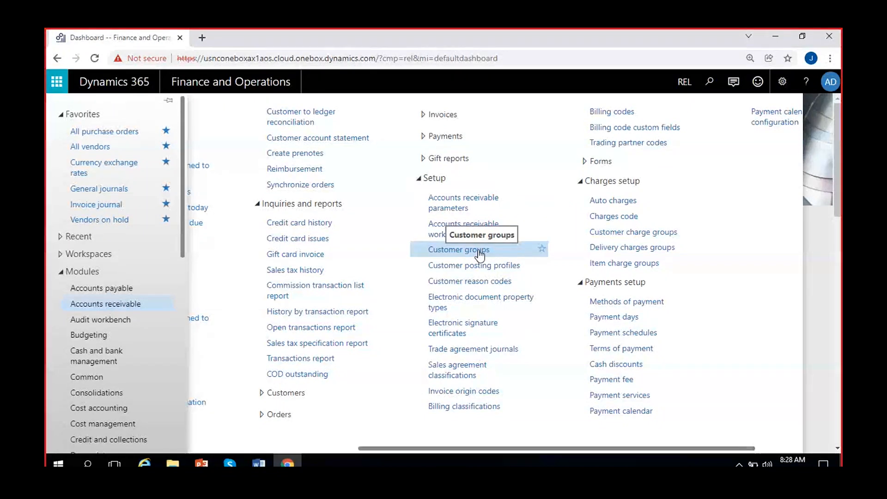
{"action": "left_click", "coordinate": [501, 250]}
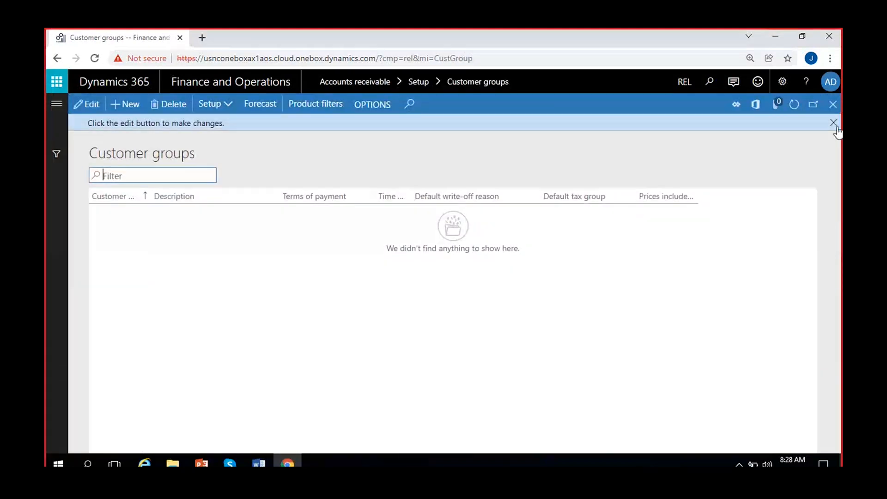
- Add customer group 01, 'Domestic customers', with Net5Days terms of payment
{"action": "left_click", "coordinate": [833, 123]}
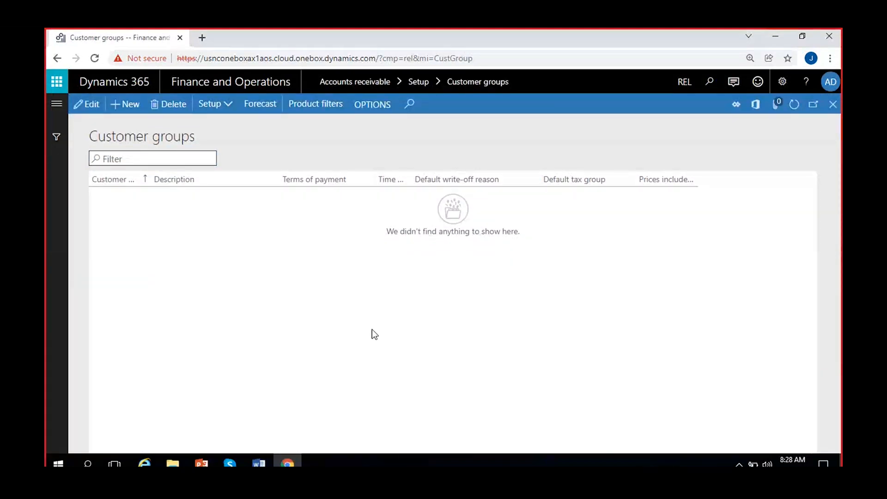
{"action": "left_click", "coordinate": [124, 107]}
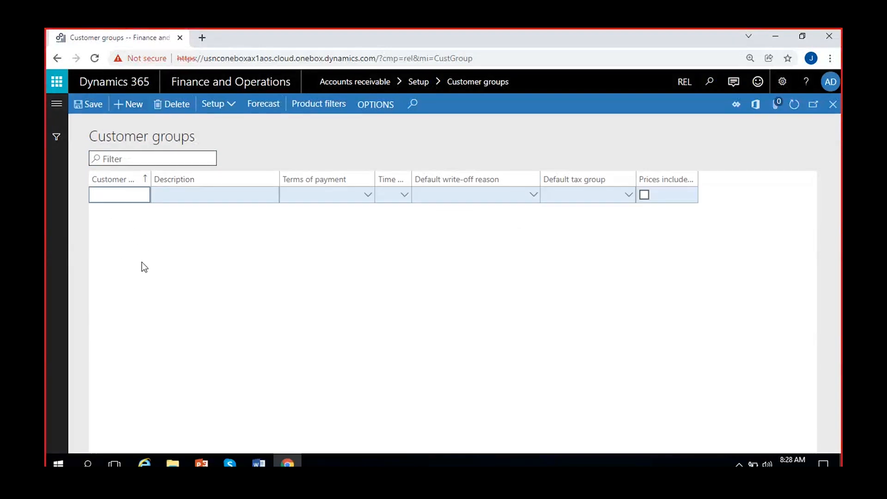
{"action": "type", "text": "01"}
{"action": "left_click", "coordinate": [183, 198]}
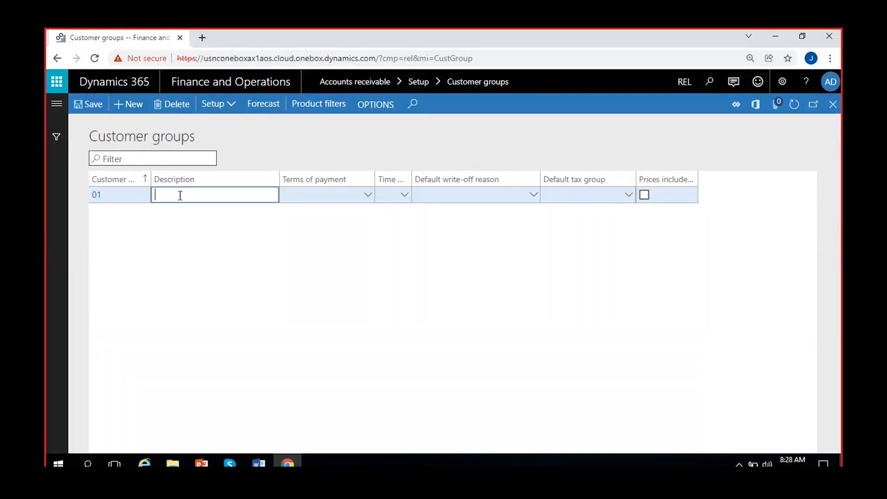
{"action": "type", "text": "Domestic cs"}
{"action": "key", "text": "BackSpace"}
{"action": "type", "text": "customers"}
{"action": "left_click", "coordinate": [367, 196]}
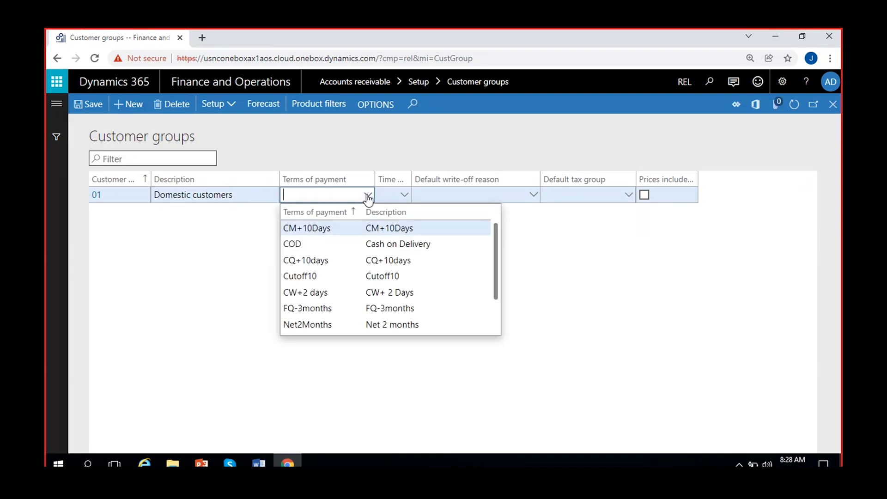
{"action": "scroll", "coordinate": [350, 287], "scroll_direction": "down", "scroll_amount": 1}
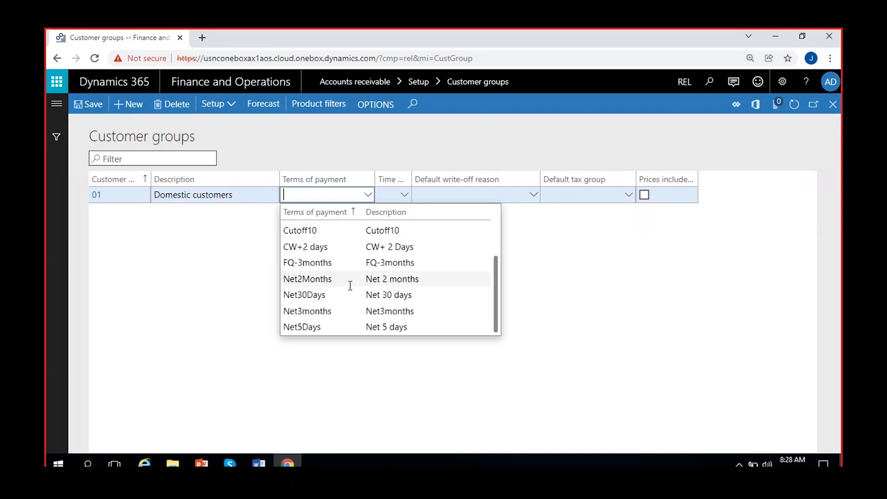
{"action": "left_click", "coordinate": [333, 327]}
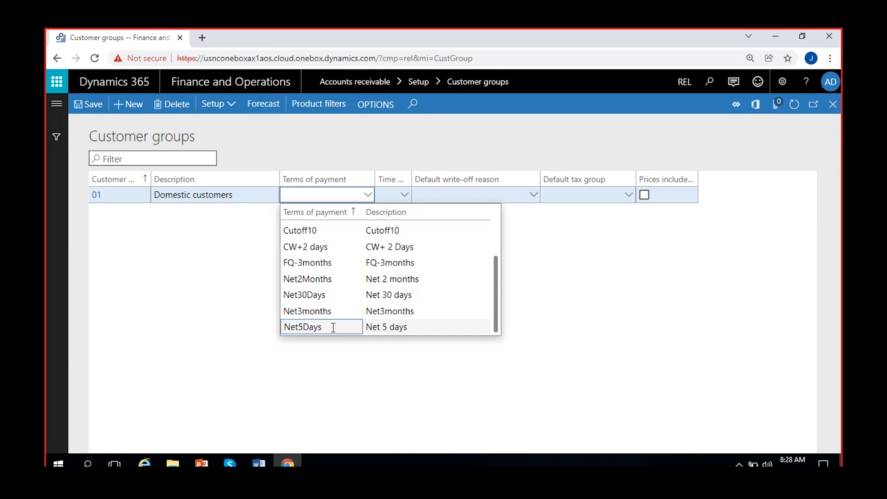
{"action": "left_click_drag", "start_coordinate": [411, 179], "coordinate": [501, 179]}
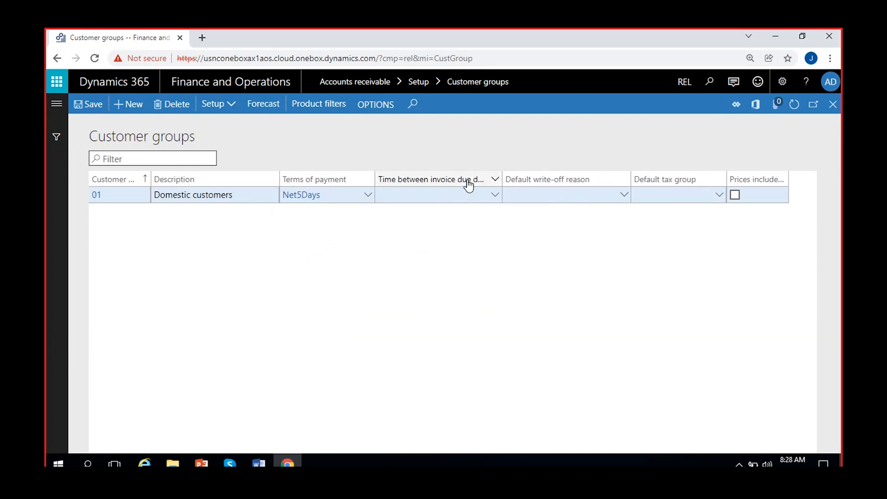
{"action": "mouse_move", "coordinate": [469, 184]}
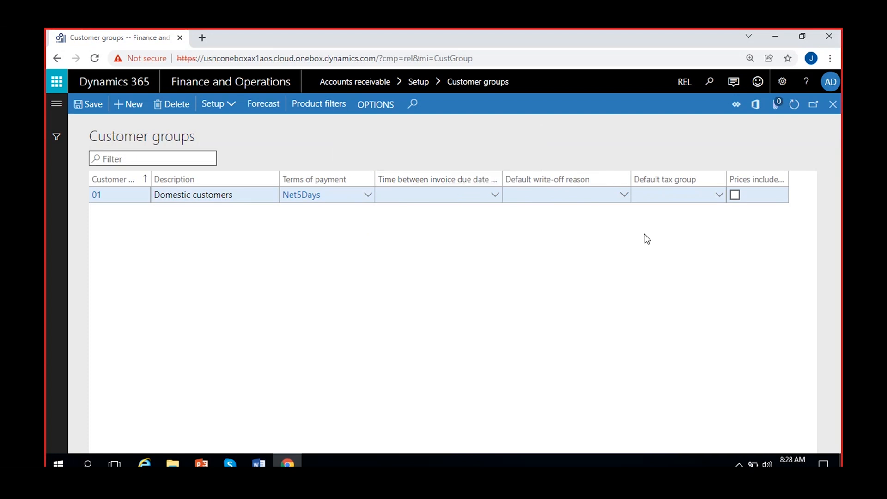
- Check the empty Default write-off reason list and open its setup details from the right-click menu
{"action": "left_click", "coordinate": [629, 198]}
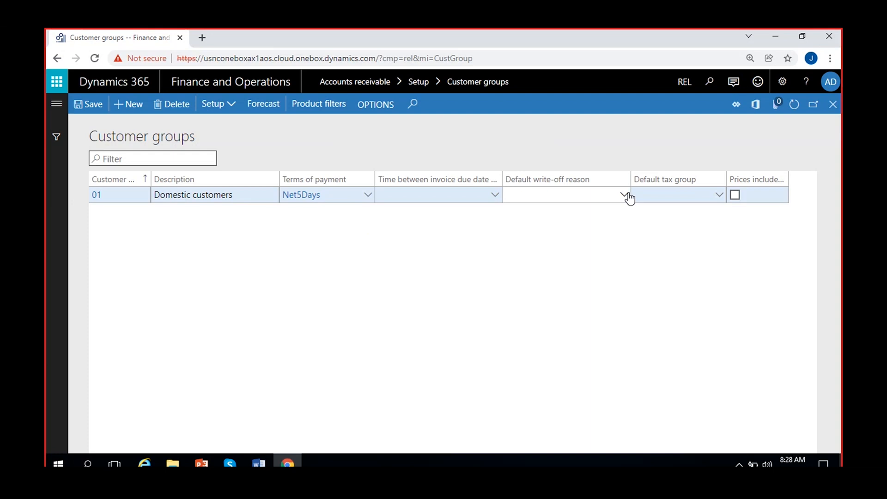
{"action": "left_click", "coordinate": [627, 195]}
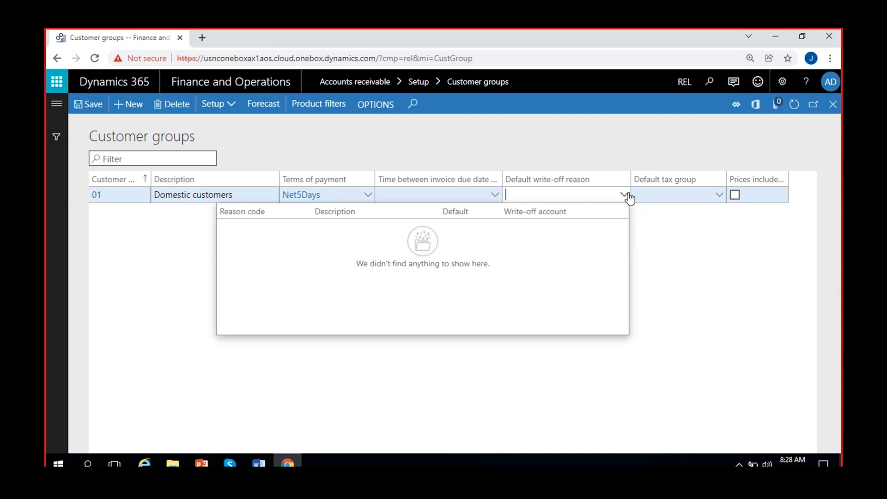
{"action": "left_click", "coordinate": [666, 260]}
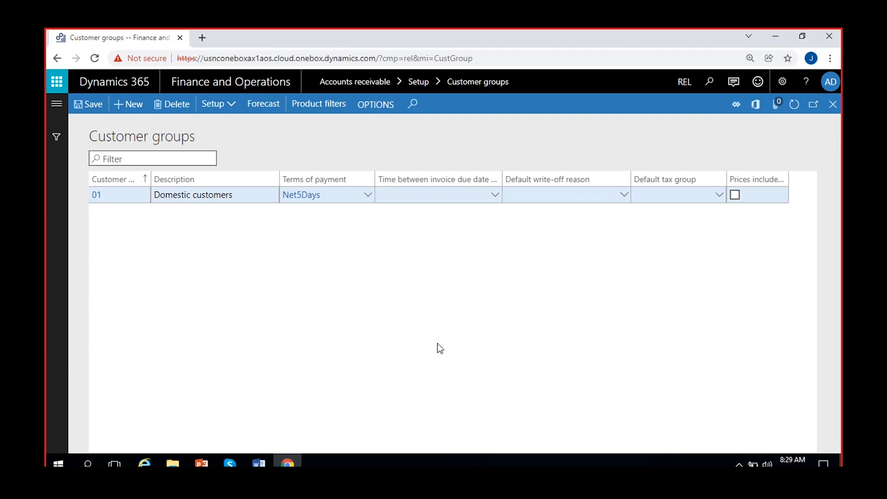
{"action": "left_click", "coordinate": [587, 199]}
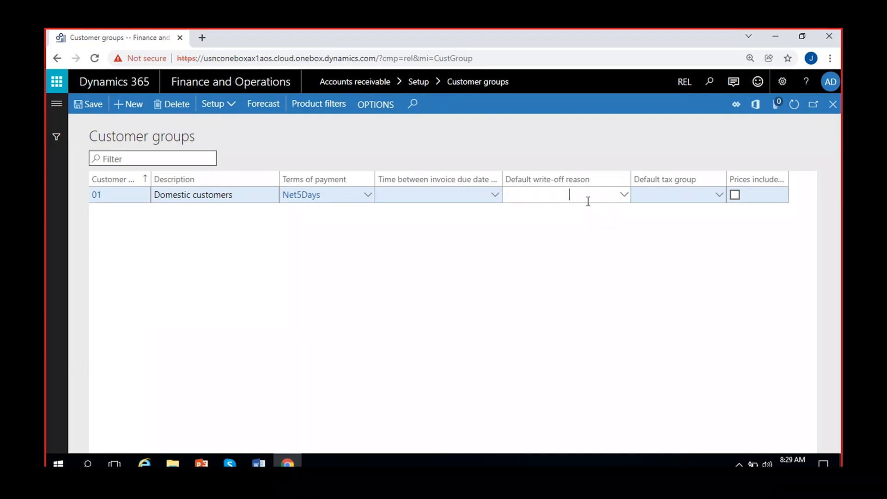
{"action": "right_click", "coordinate": [622, 197]}
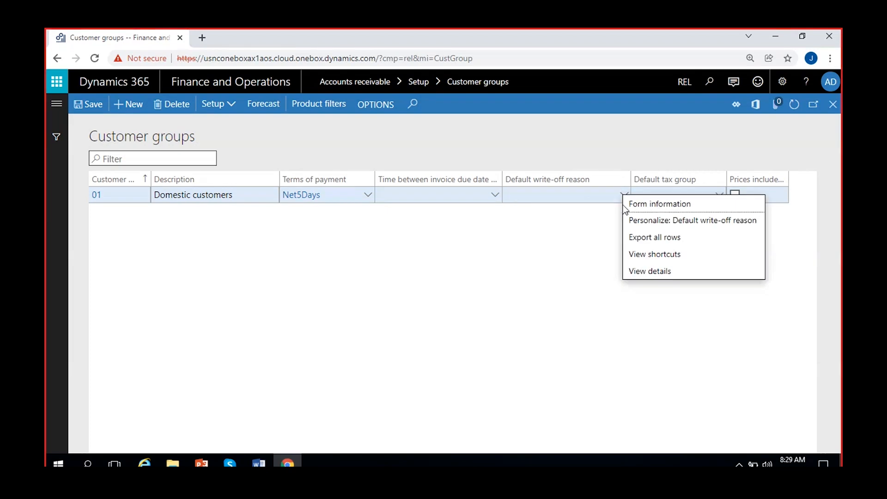
{"action": "left_click", "coordinate": [649, 271]}
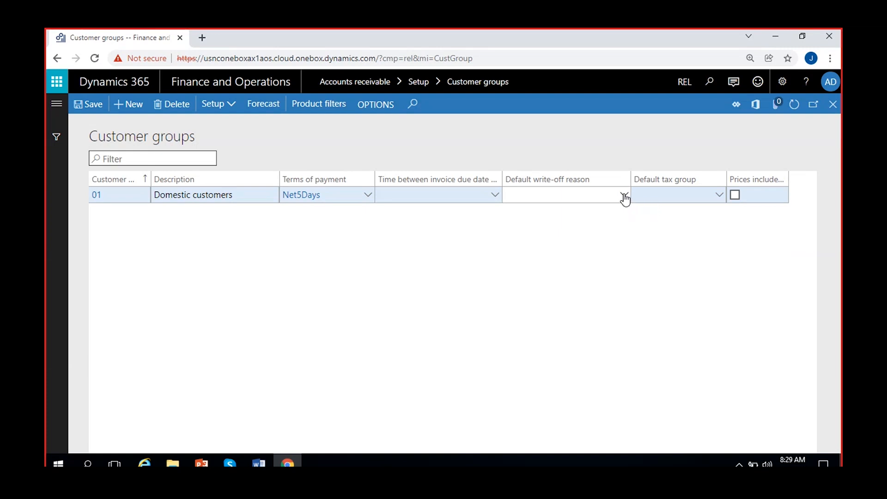
{"action": "right_click", "coordinate": [624, 198]}
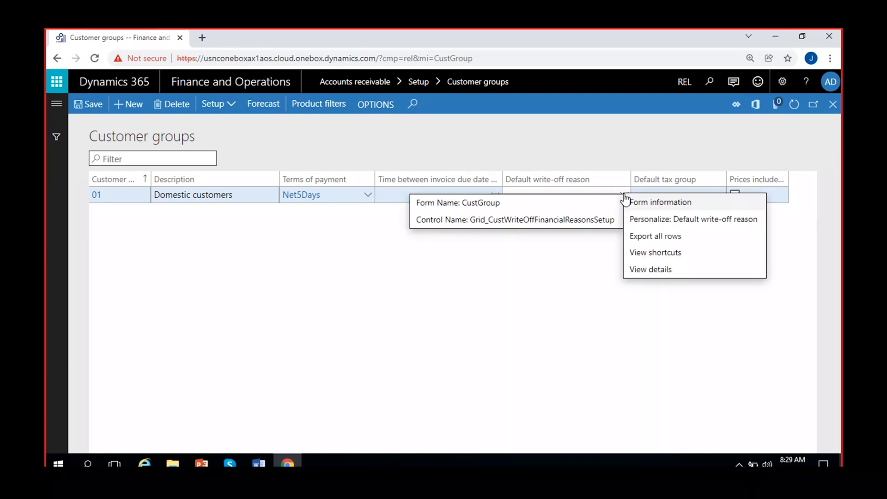
- Open the Accounts receivable parameters behind the write-off reason field and scroll through them
{"action": "left_click", "coordinate": [660, 271]}
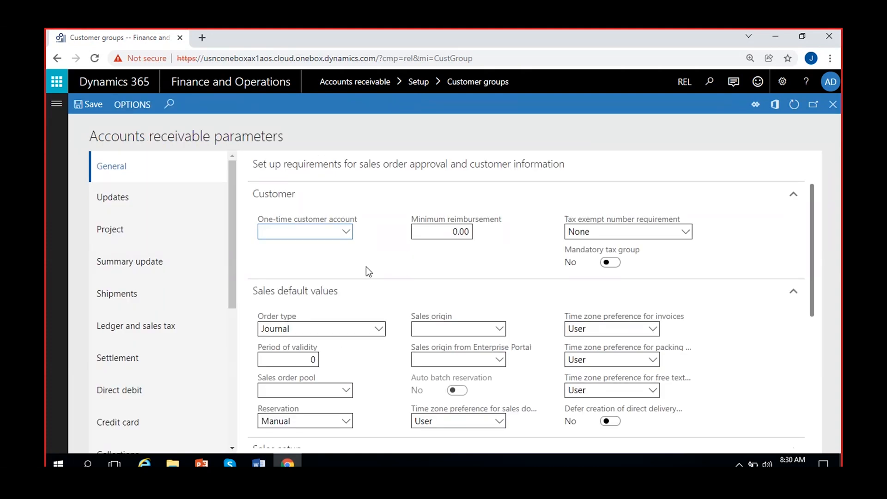
{"action": "scroll", "coordinate": [366, 267], "scroll_direction": "down", "scroll_amount": 5}
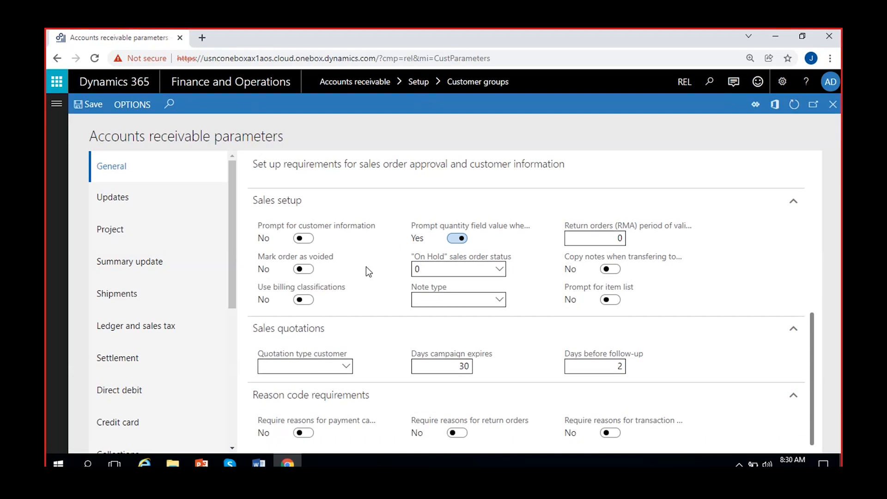
{"action": "scroll", "coordinate": [198, 326], "scroll_direction": "down", "scroll_amount": 5}
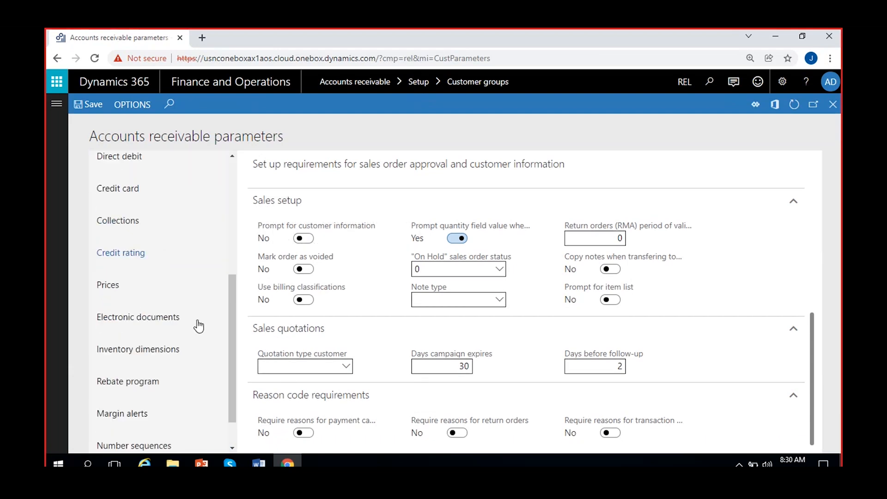
{"action": "scroll", "coordinate": [198, 326], "scroll_direction": "down", "scroll_amount": 1}
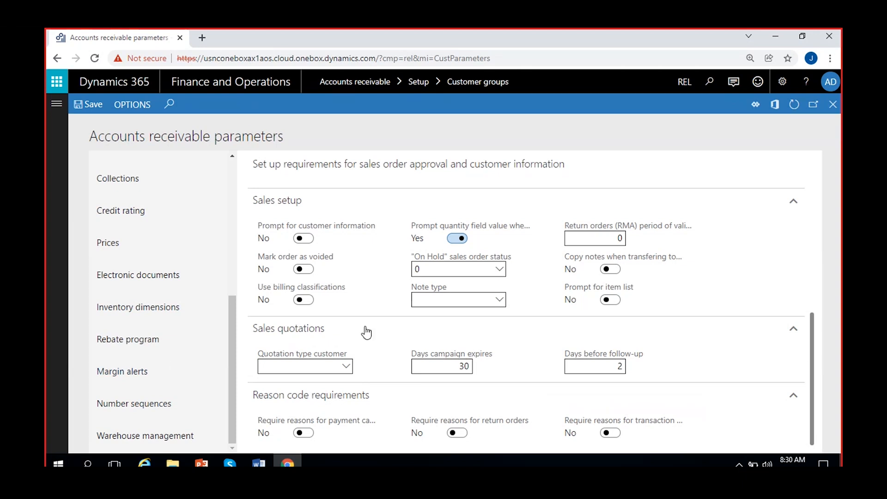
{"action": "scroll", "coordinate": [366, 332], "scroll_direction": "up", "scroll_amount": 5}
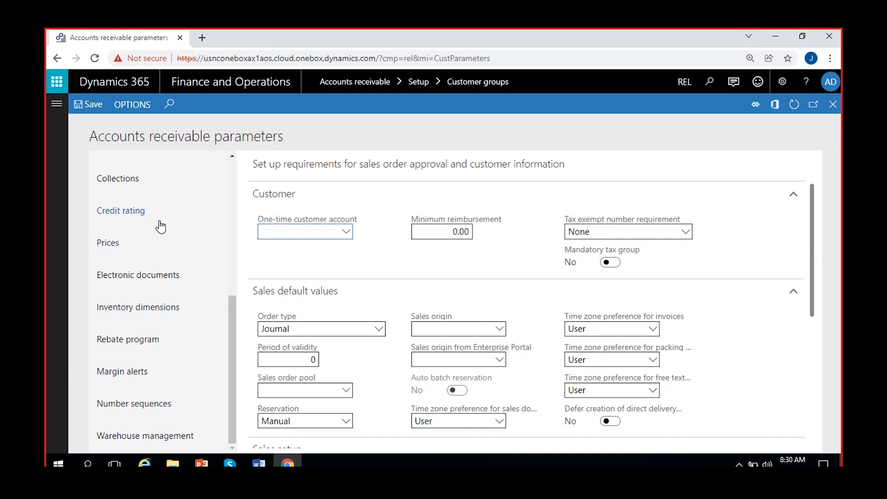
- Check the Collections write-off journal lookup, then close the parameters back to Customer groups
{"action": "left_click", "coordinate": [136, 183]}
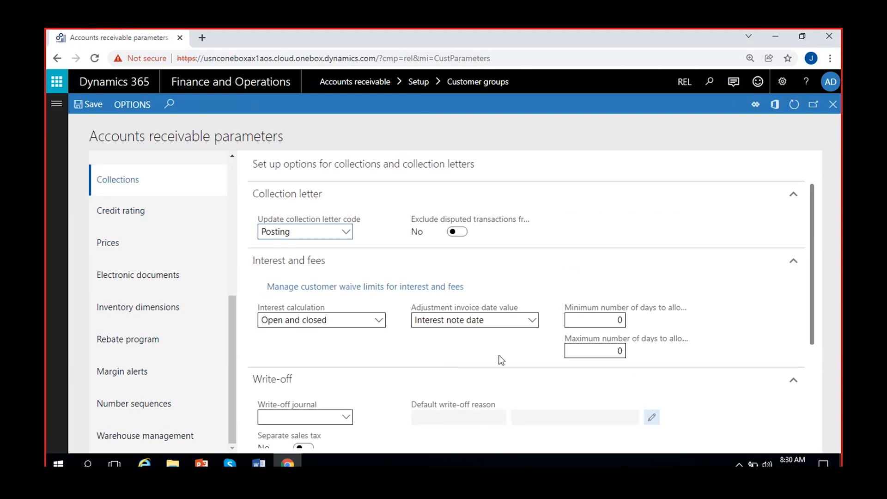
{"action": "scroll", "coordinate": [500, 340], "scroll_direction": "down", "scroll_amount": 3}
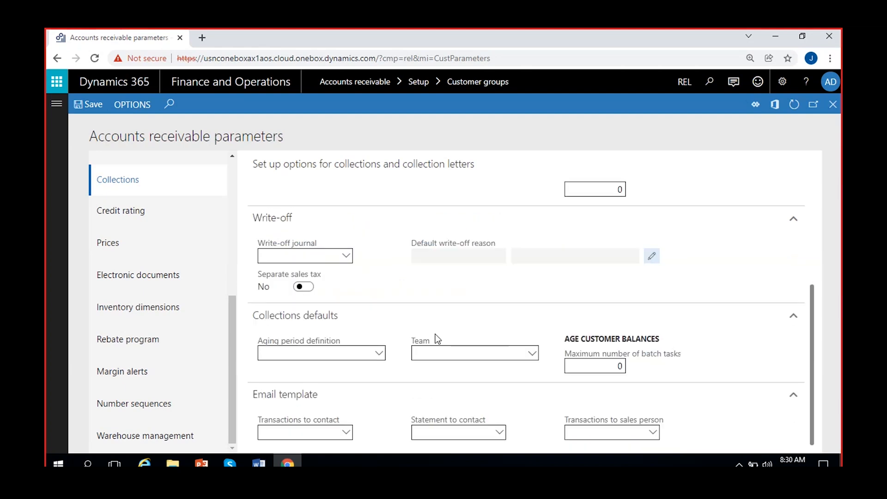
{"action": "left_click", "coordinate": [347, 257]}
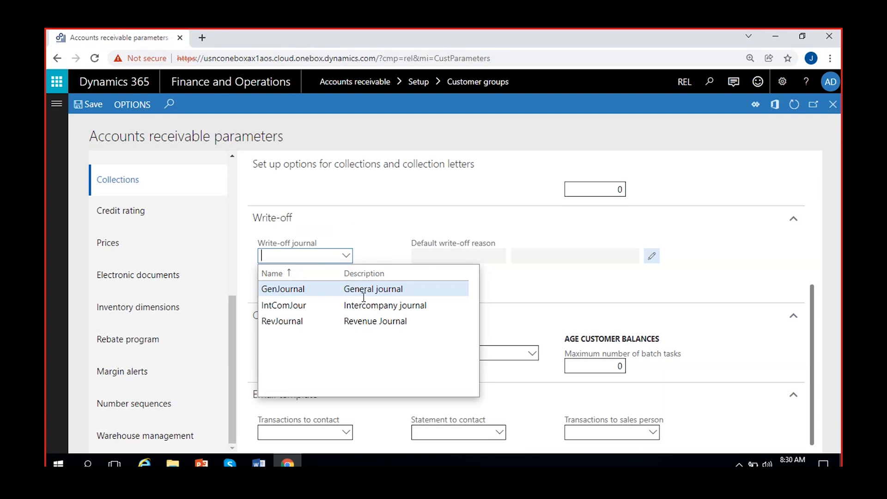
{"action": "left_click", "coordinate": [378, 243]}
{"action": "left_click", "coordinate": [480, 257]}
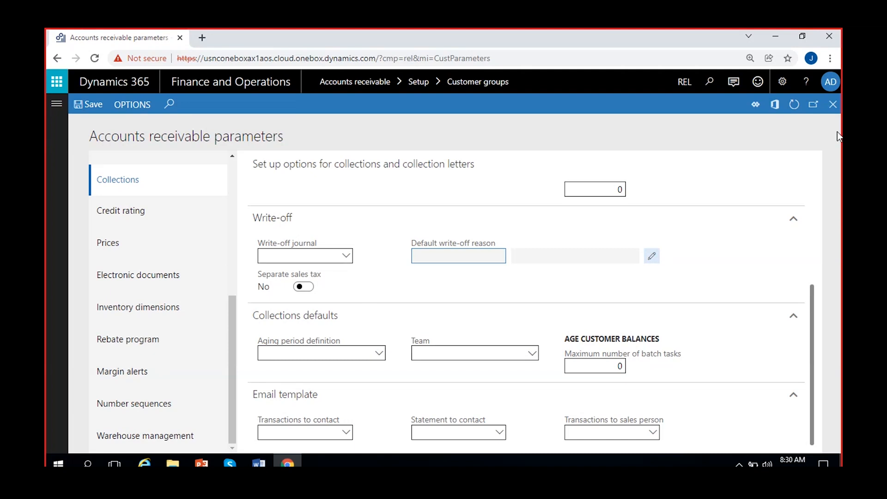
{"action": "left_click", "coordinate": [832, 105]}
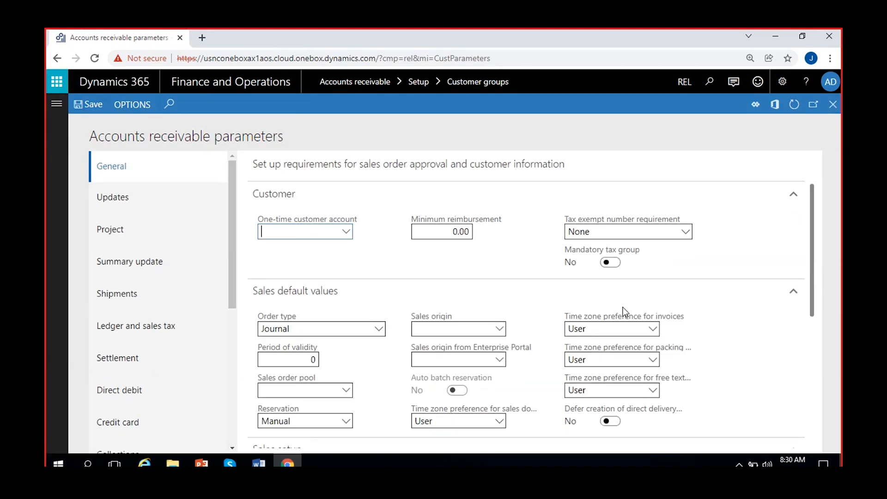
{"action": "left_click", "coordinate": [832, 104]}
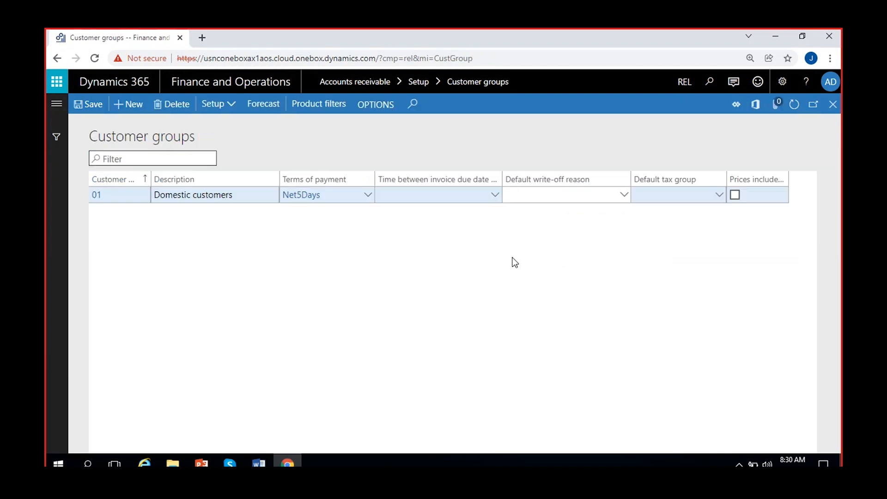
{"action": "left_click", "coordinate": [588, 245]}
{"action": "left_click", "coordinate": [719, 195]}
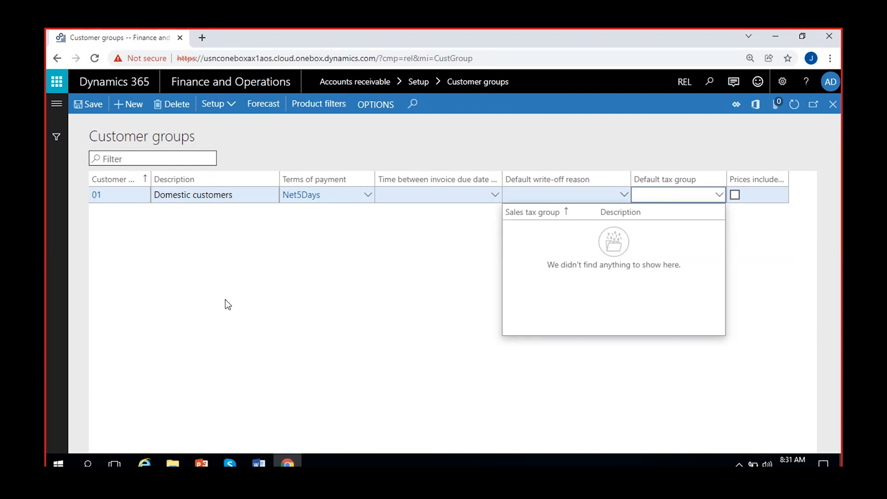
{"action": "left_click", "coordinate": [224, 259]}
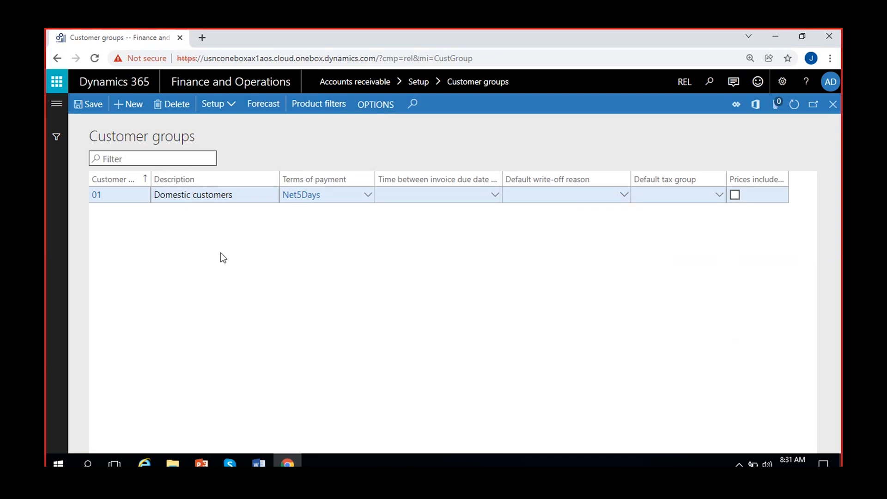
{"action": "left_click", "coordinate": [662, 193]}
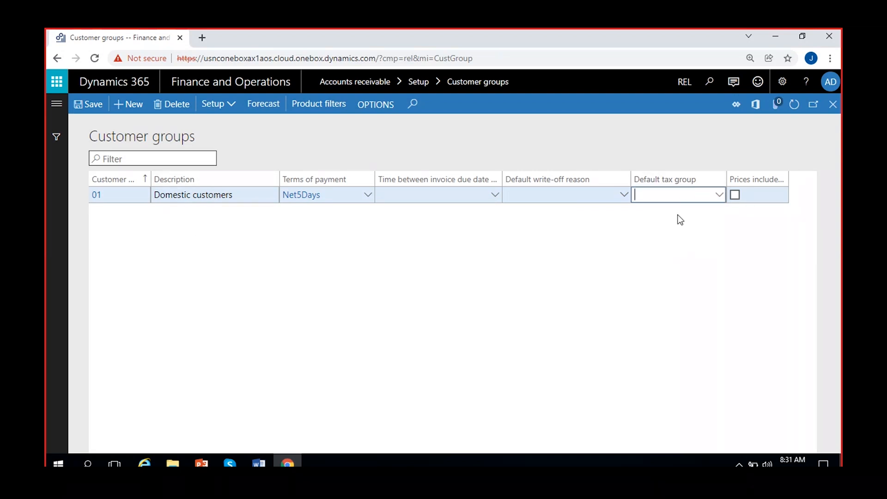
{"action": "left_click", "coordinate": [687, 235]}
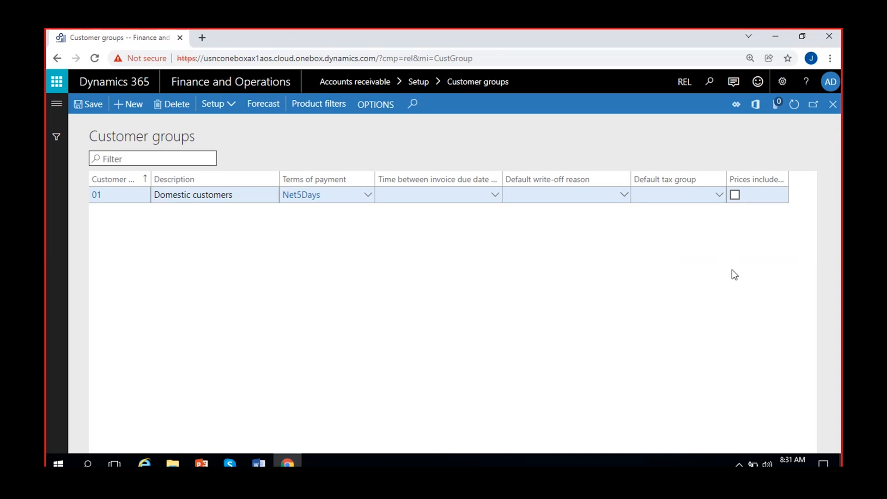
- Add customer group 02, 'International customers', with Net30Days terms, then save and refresh the list
{"action": "left_click", "coordinate": [126, 106]}
{"action": "type", "text": "02"}
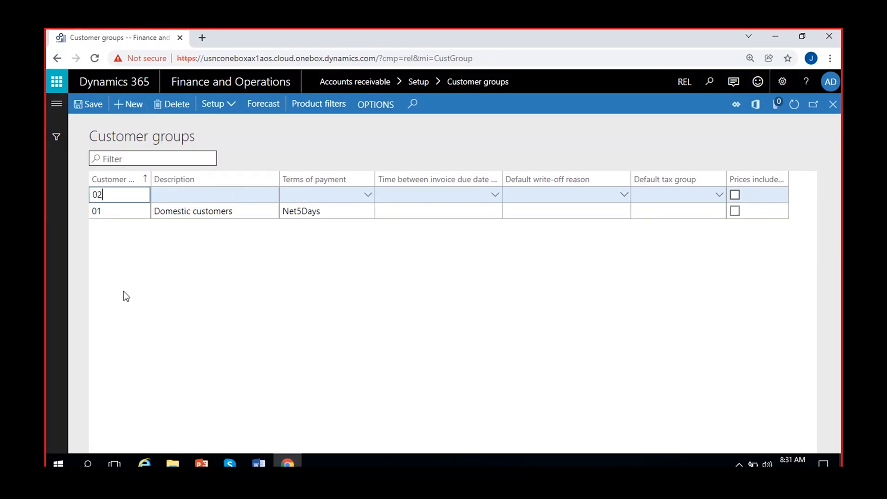
{"action": "left_click", "coordinate": [187, 198]}
{"action": "type", "text": "Int"}
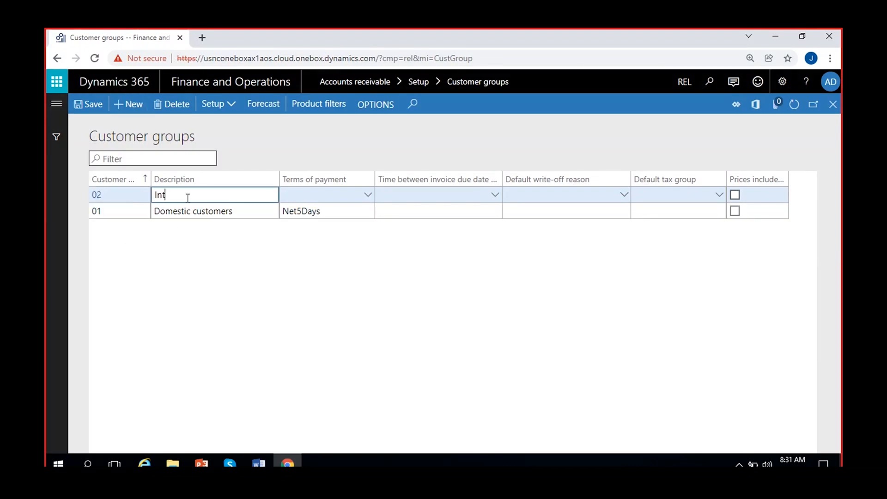
{"action": "type", "text": "ernational customers"}
{"action": "left_click", "coordinate": [368, 194]}
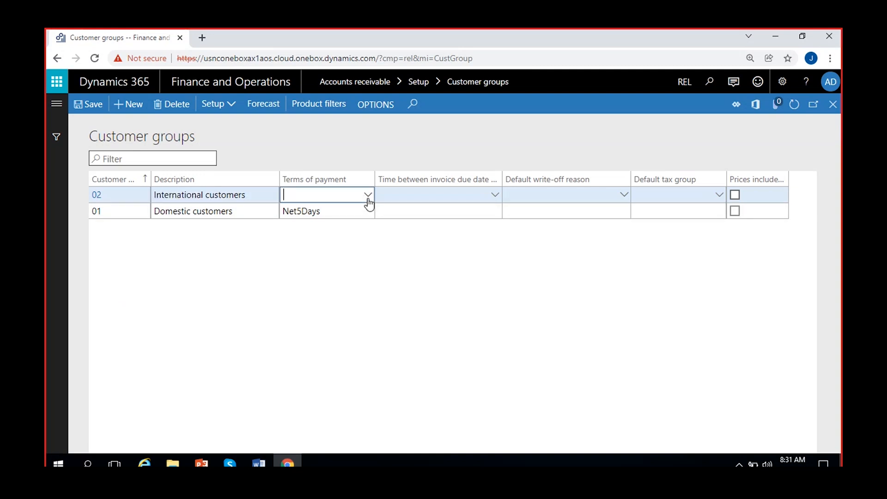
{"action": "scroll", "coordinate": [326, 272], "scroll_direction": "down", "scroll_amount": 1}
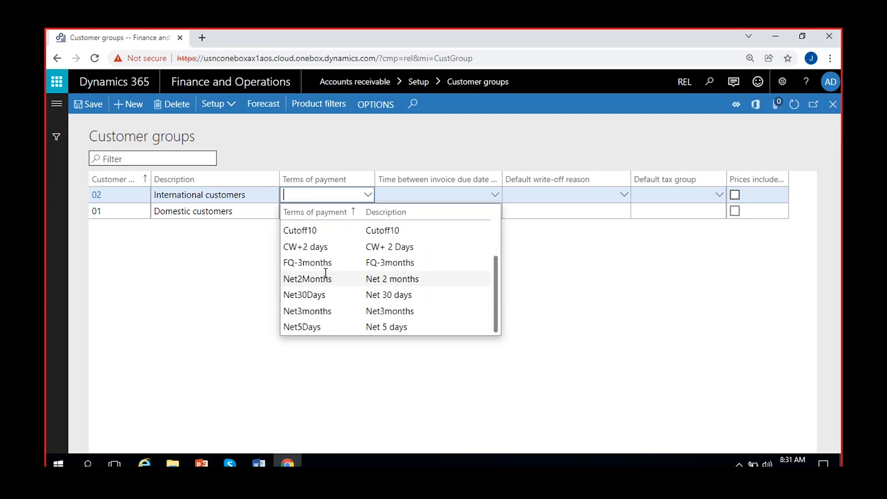
{"action": "left_click", "coordinate": [353, 294]}
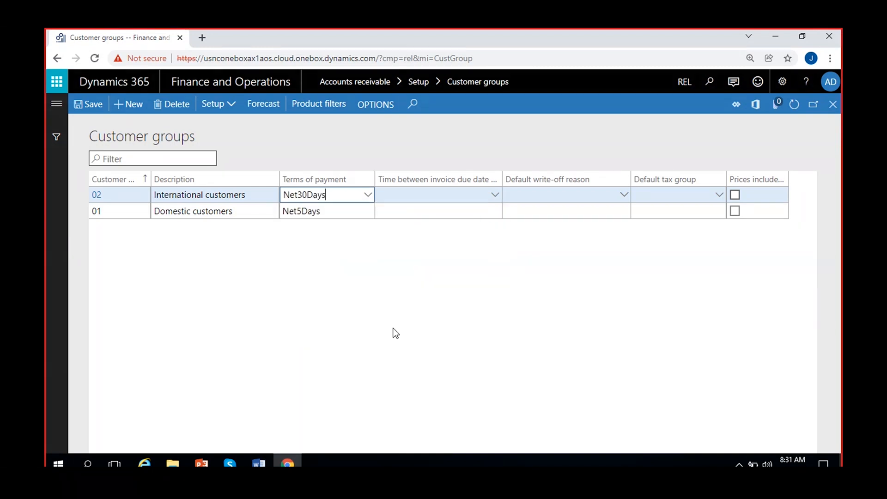
{"action": "left_click", "coordinate": [87, 105]}
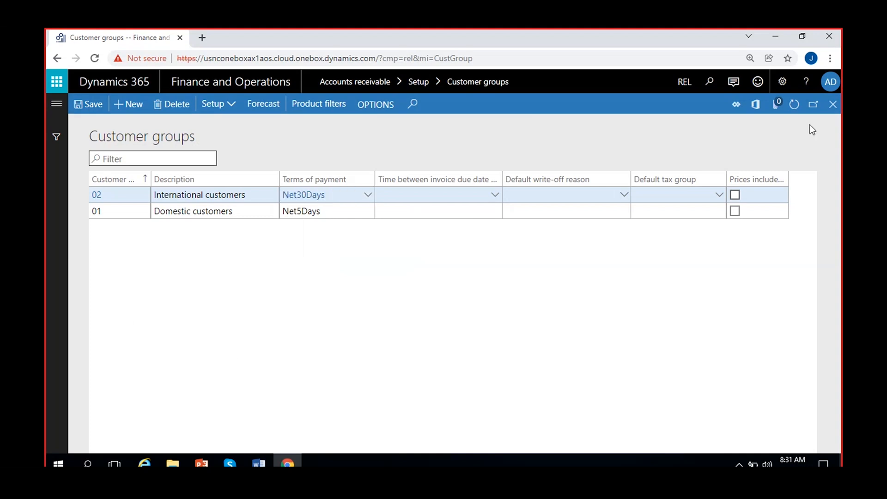
{"action": "left_click", "coordinate": [794, 105]}
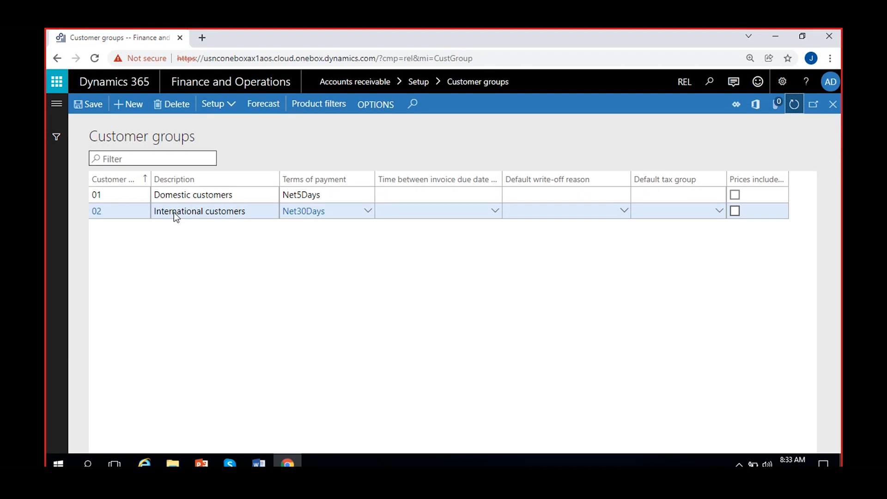
- Save the International customers group, then go to Accounts receivable > Customers > All customers
{"action": "left_click", "coordinate": [83, 103]}
{"action": "left_click", "coordinate": [53, 105]}
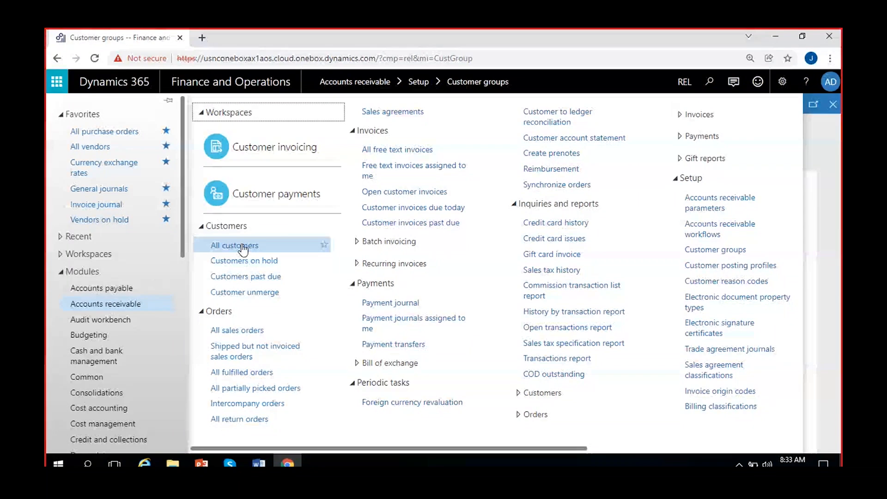
{"action": "left_click", "coordinate": [276, 243]}
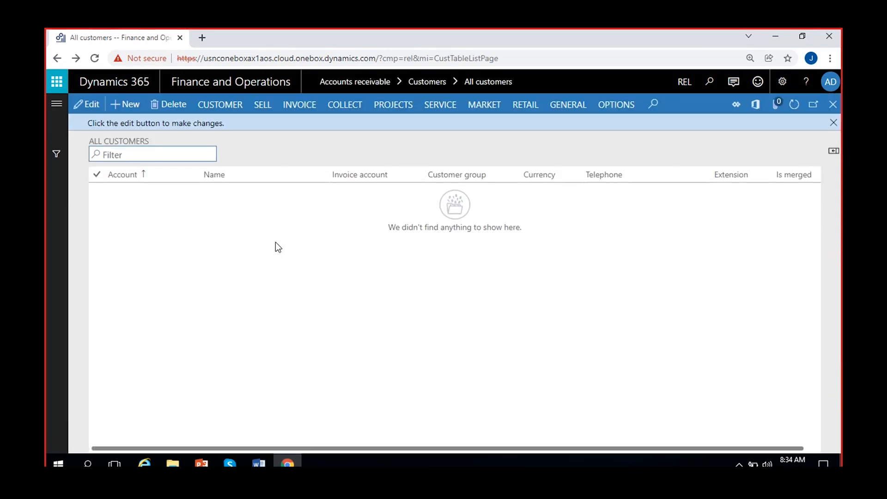
- Duplicate the All customers browser tab and dismiss the edit message bar in both tabs
{"action": "left_click", "coordinate": [834, 123]}
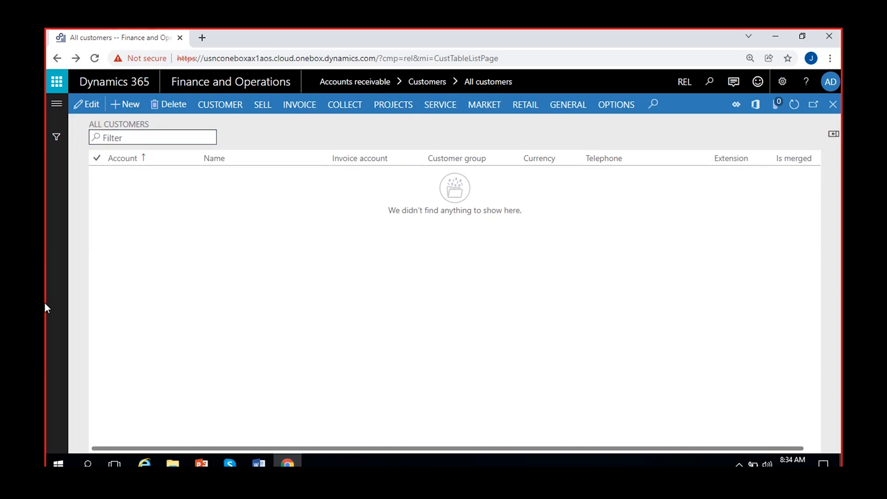
{"action": "right_click", "coordinate": [127, 38]}
{"action": "left_click", "coordinate": [162, 121]}
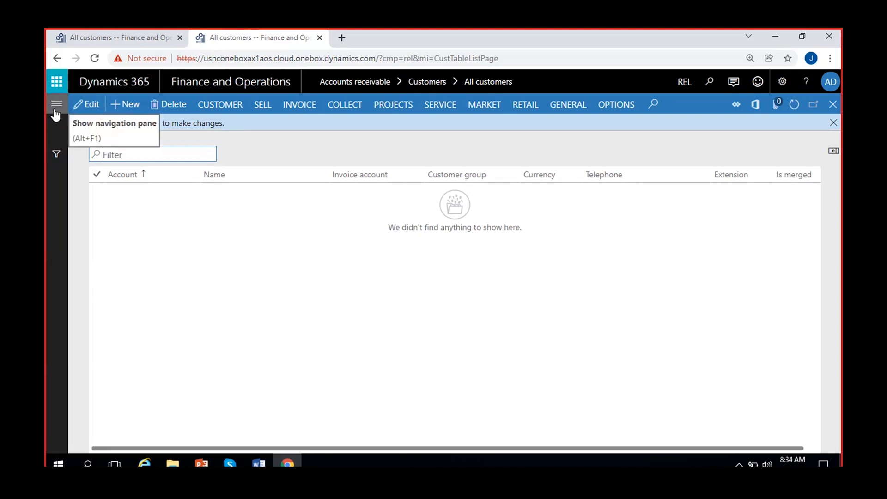
{"action": "left_click", "coordinate": [832, 122]}
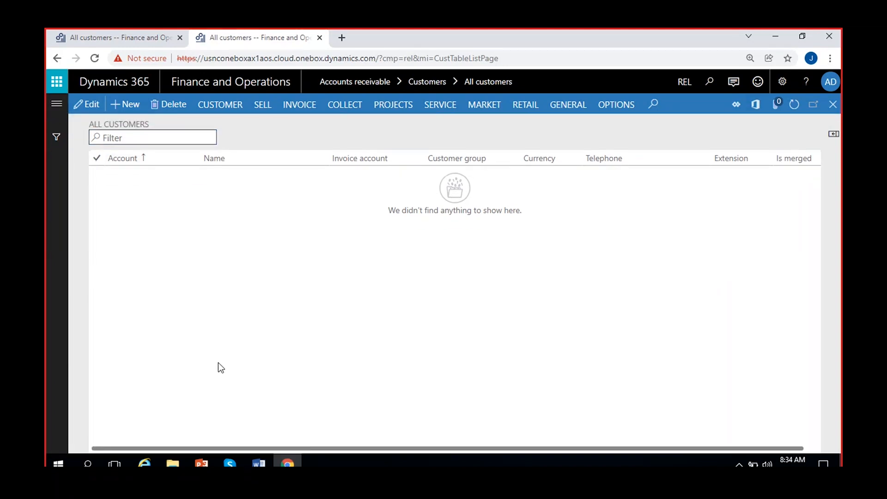
{"action": "left_click", "coordinate": [56, 103]}
- In Accounts receivable parameters > Number sequences, follow the Customer account's Acco_19591 link
{"action": "left_click", "coordinate": [116, 310]}
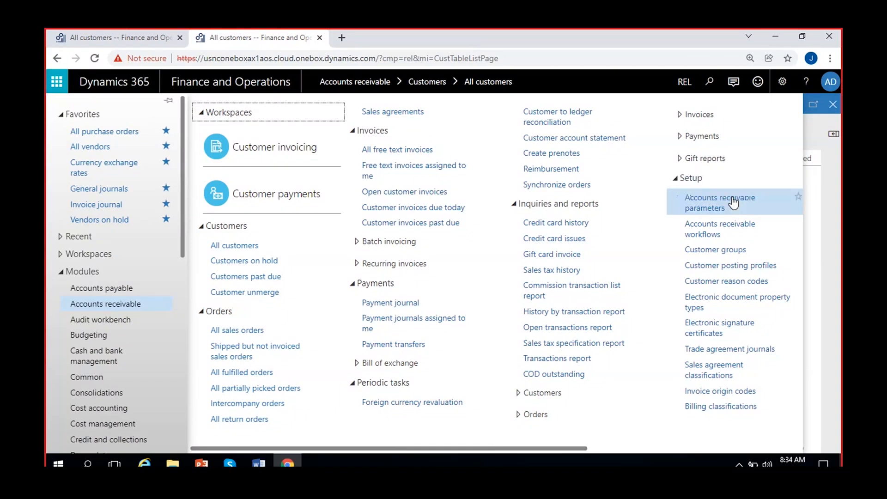
{"action": "left_click", "coordinate": [708, 204]}
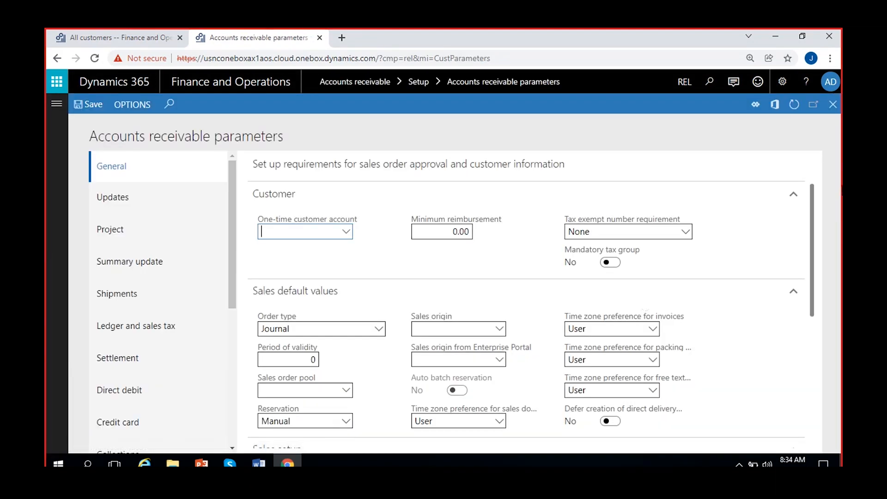
{"action": "scroll", "coordinate": [153, 351], "scroll_direction": "down", "scroll_amount": 5}
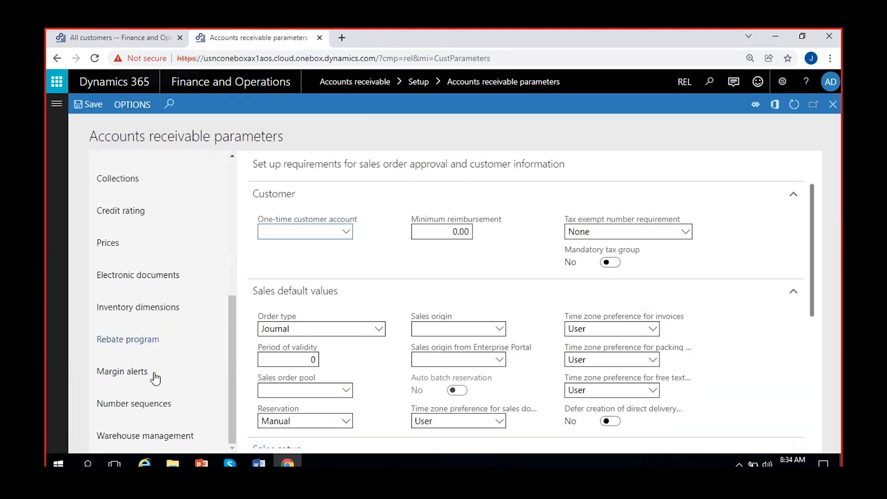
{"action": "left_click", "coordinate": [152, 404]}
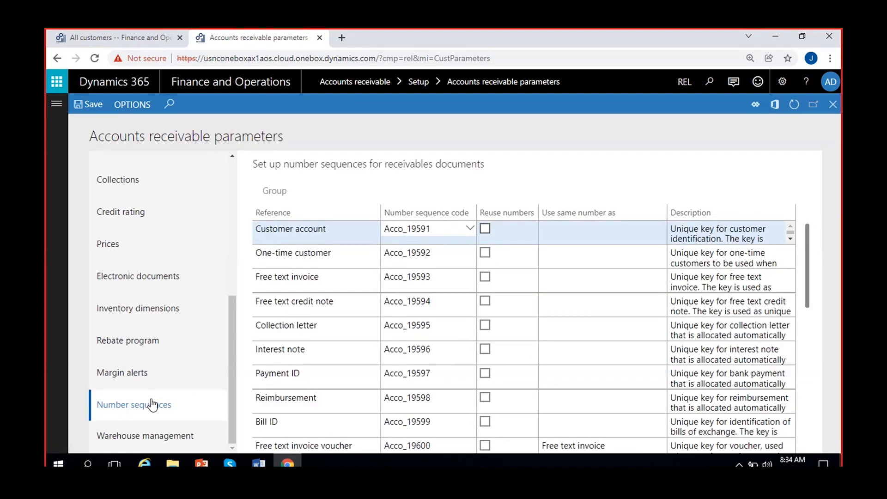
{"action": "left_click", "coordinate": [336, 230]}
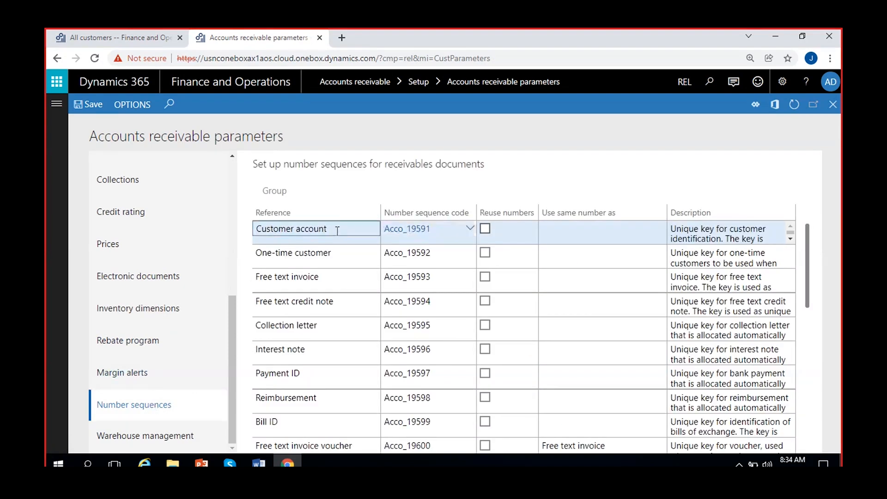
{"action": "left_click", "coordinate": [415, 234]}
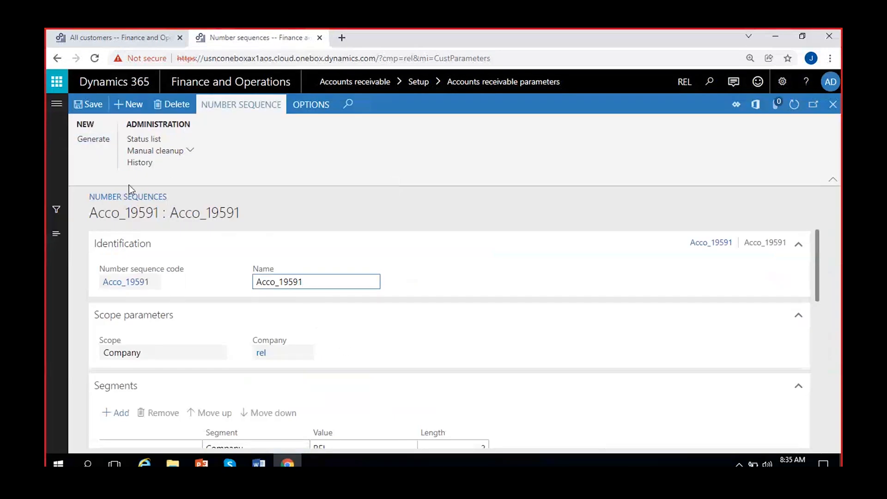
- Remove the Company segment from Acco_19591 and change the constant prefix to CUS-
{"action": "scroll", "coordinate": [175, 312], "scroll_direction": "down", "scroll_amount": 3}
{"action": "left_click", "coordinate": [343, 331]}
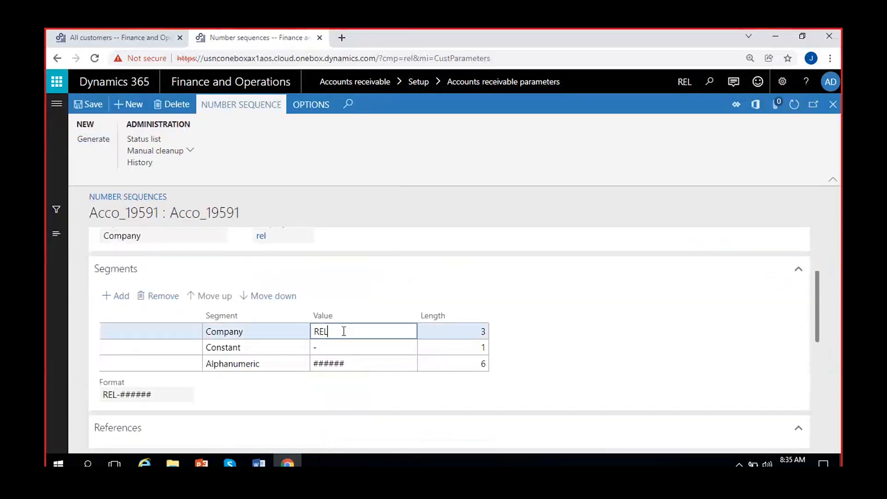
{"action": "left_click", "coordinate": [107, 393]}
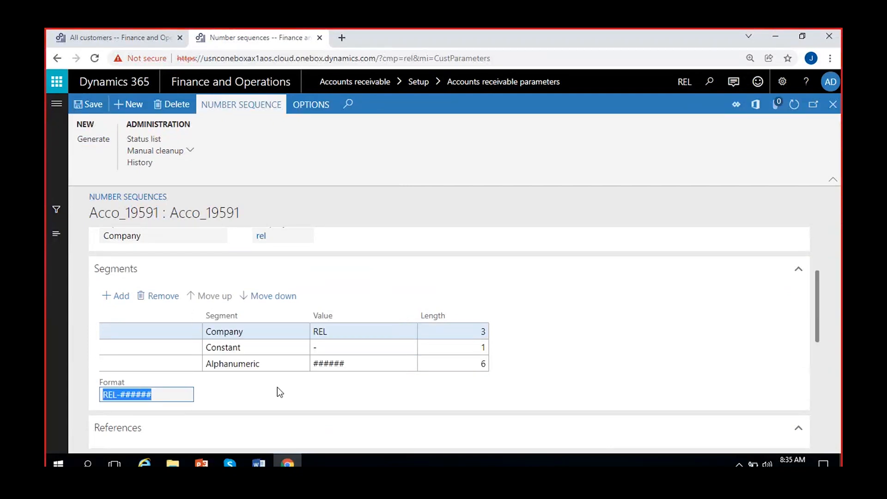
{"action": "left_click", "coordinate": [346, 335]}
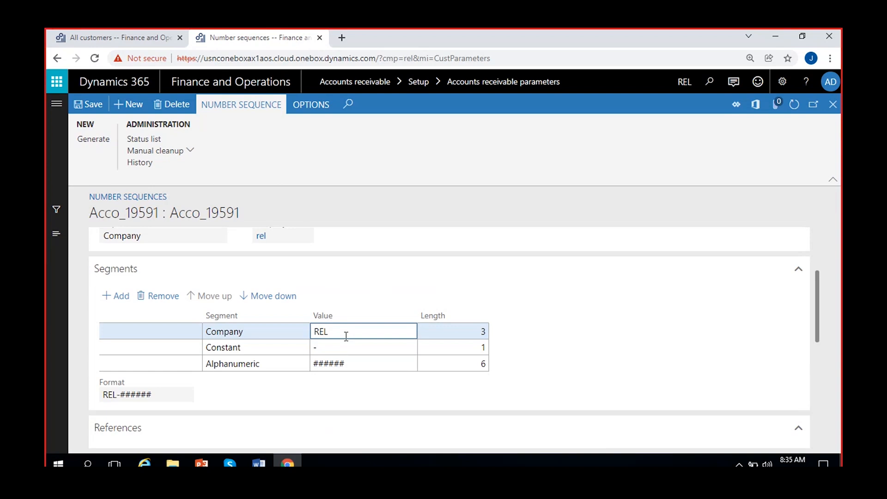
{"action": "left_click", "coordinate": [158, 298]}
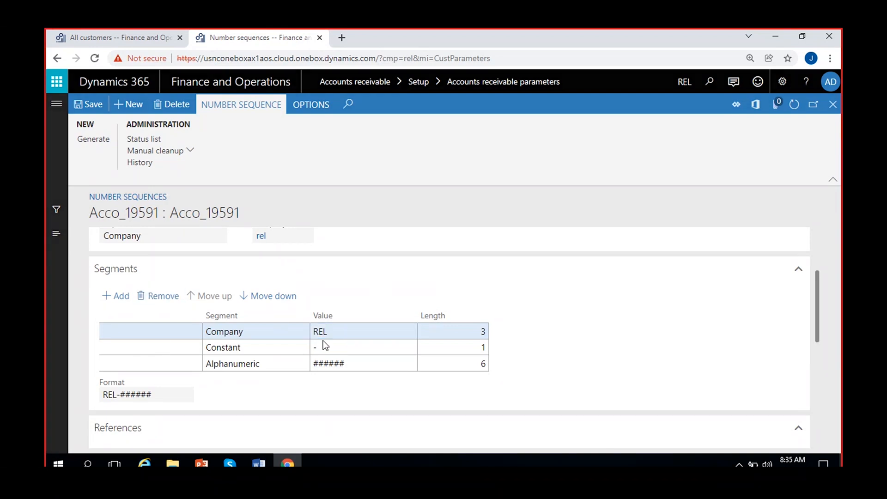
{"action": "type", "text": "C"}
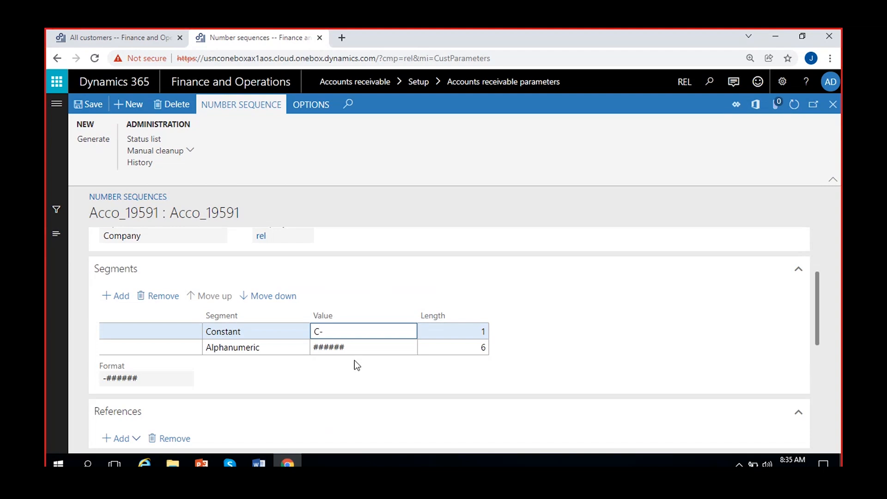
{"action": "type", "text": "UST"}
{"action": "key", "text": "BackSpace"}
{"action": "key", "text": "Tab"}
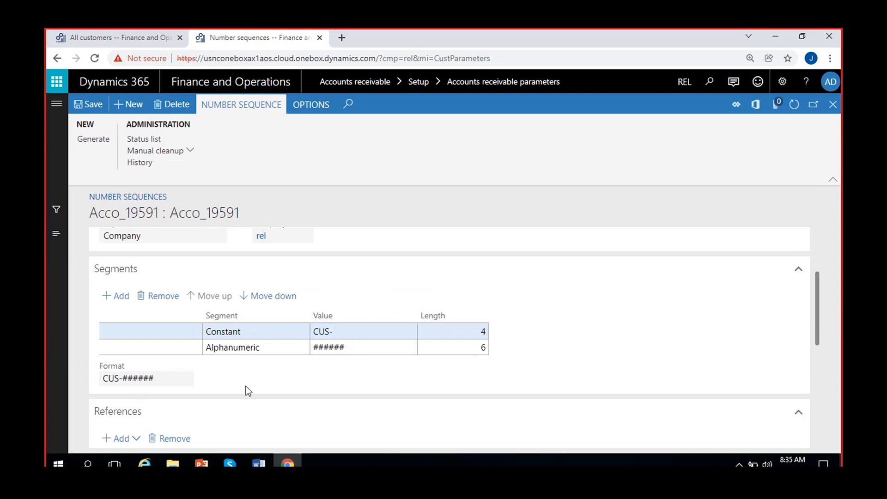
- Set the sequence to Continuous, save it, and confirm the CUS-###### format
{"action": "scroll", "coordinate": [250, 381], "scroll_direction": "down", "scroll_amount": 3}
{"action": "scroll", "coordinate": [250, 380], "scroll_direction": "down", "scroll_amount": 1}
{"action": "scroll", "coordinate": [250, 380], "scroll_direction": "up", "scroll_amount": 1}
{"action": "scroll", "coordinate": [251, 381], "scroll_direction": "down", "scroll_amount": 2}
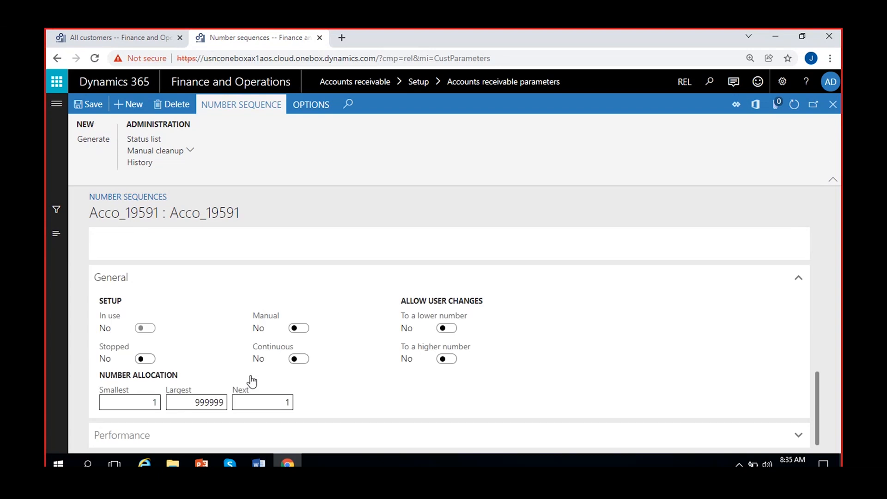
{"action": "left_click", "coordinate": [299, 359]}
{"action": "left_click", "coordinate": [92, 109]}
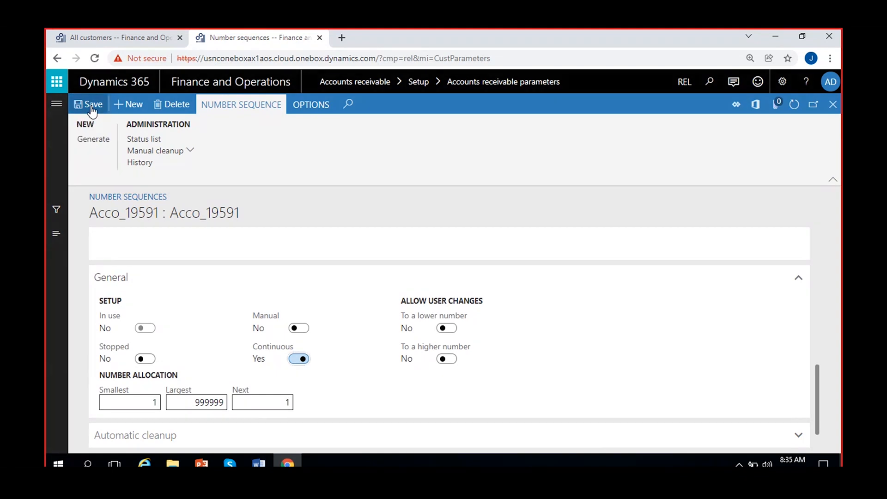
{"action": "scroll", "coordinate": [315, 307], "scroll_direction": "up", "scroll_amount": 5}
{"action": "left_click_drag", "start_coordinate": [103, 335], "coordinate": [229, 340]}
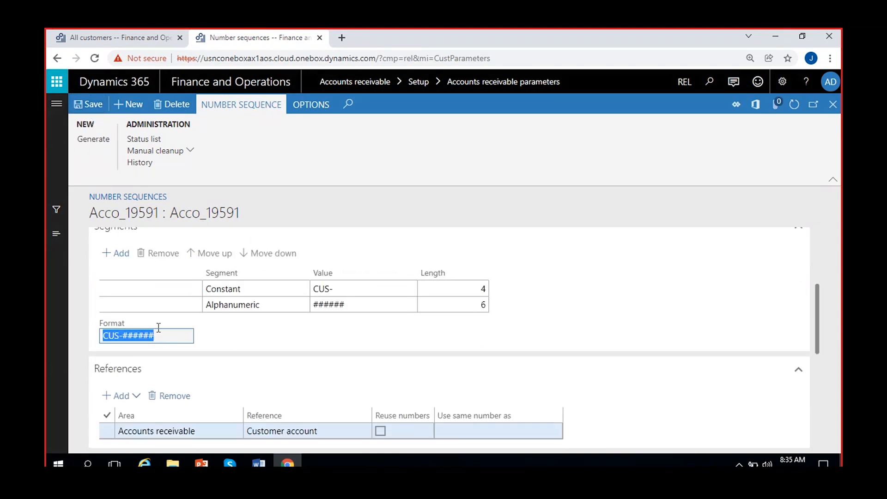
{"action": "left_click", "coordinate": [837, 106]}
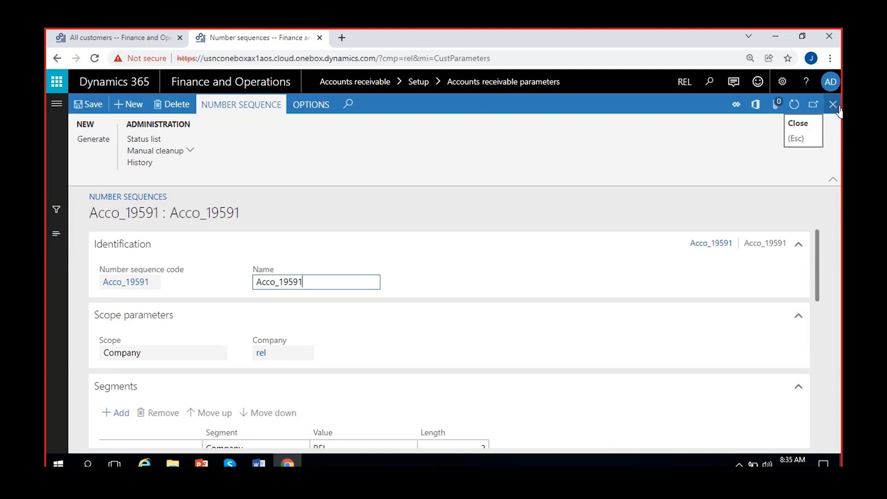
- Close Acco_19591, save Accounts receivable parameters, and switch back to the All customers browser tab
{"action": "left_click", "coordinate": [833, 104]}
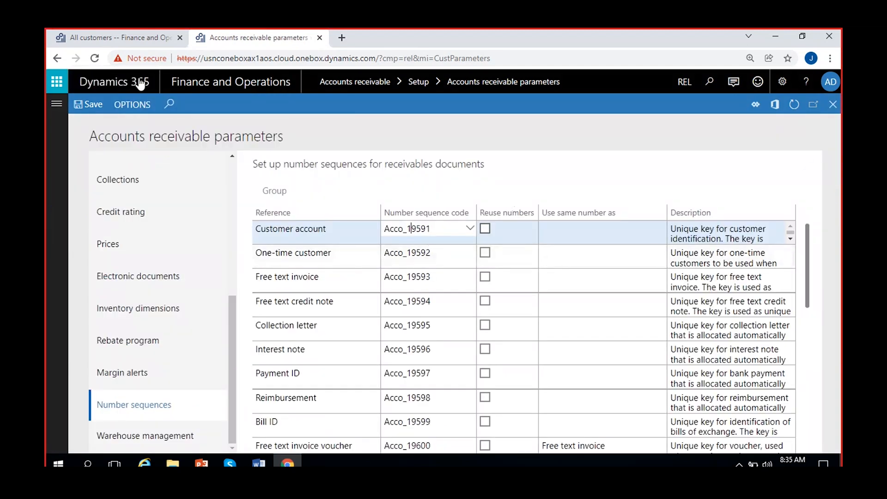
{"action": "left_click", "coordinate": [85, 108]}
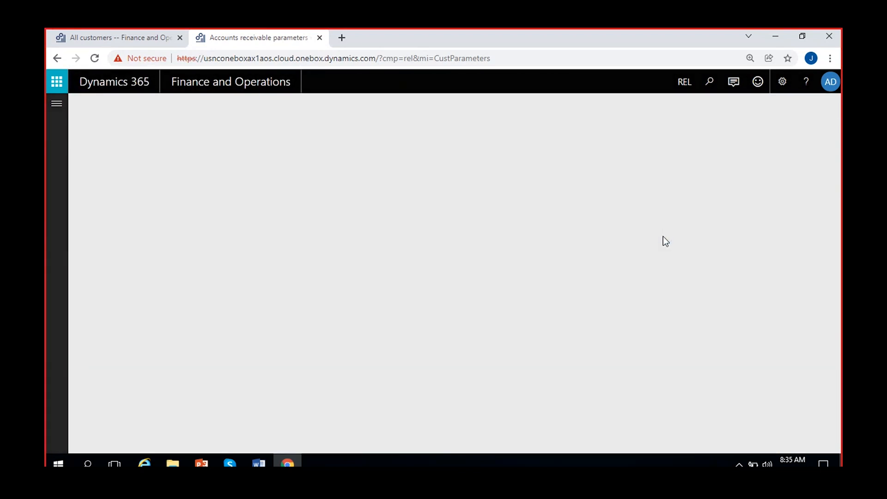
{"action": "left_click", "coordinate": [138, 41]}
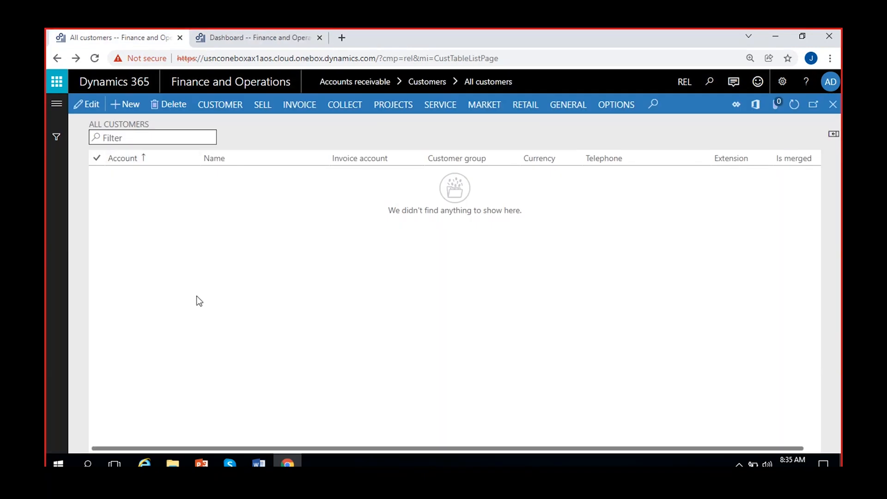
- Start a new customer with generated account CUS-000001 and enter the name Dmart
{"action": "left_click", "coordinate": [127, 107]}
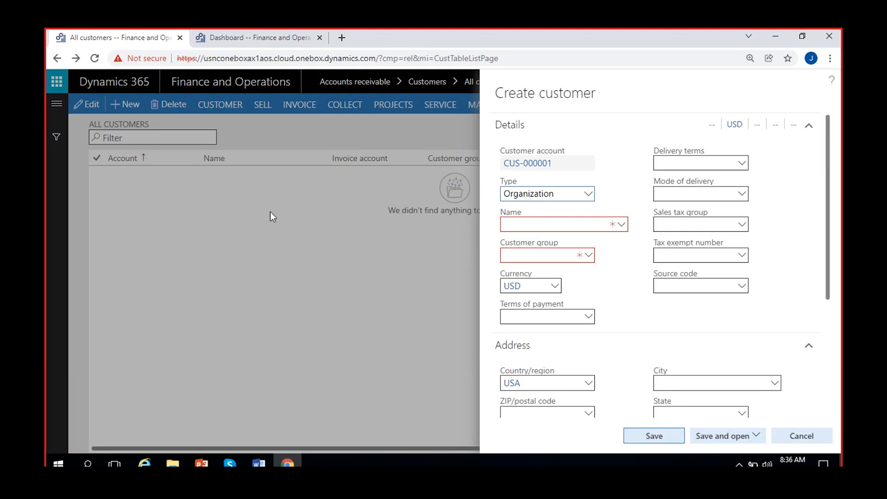
{"action": "left_click", "coordinate": [571, 167]}
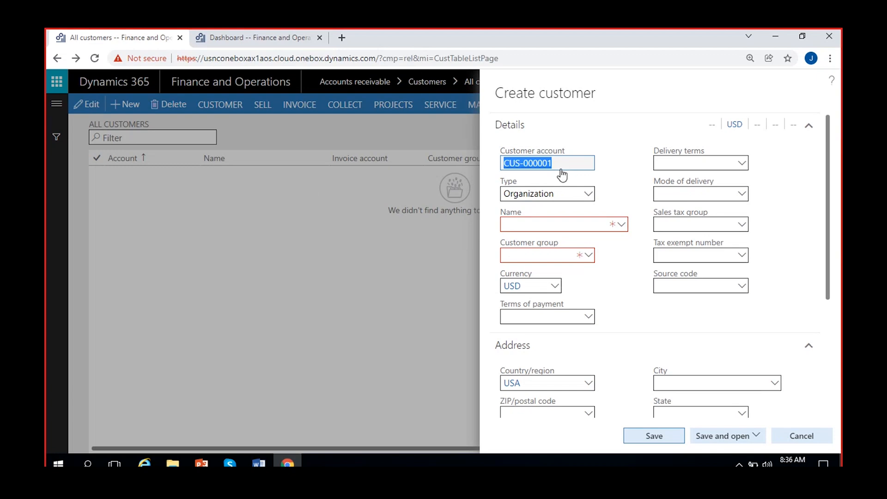
{"action": "left_click", "coordinate": [550, 222]}
{"action": "left_click", "coordinate": [652, 273]}
{"action": "left_click", "coordinate": [557, 219]}
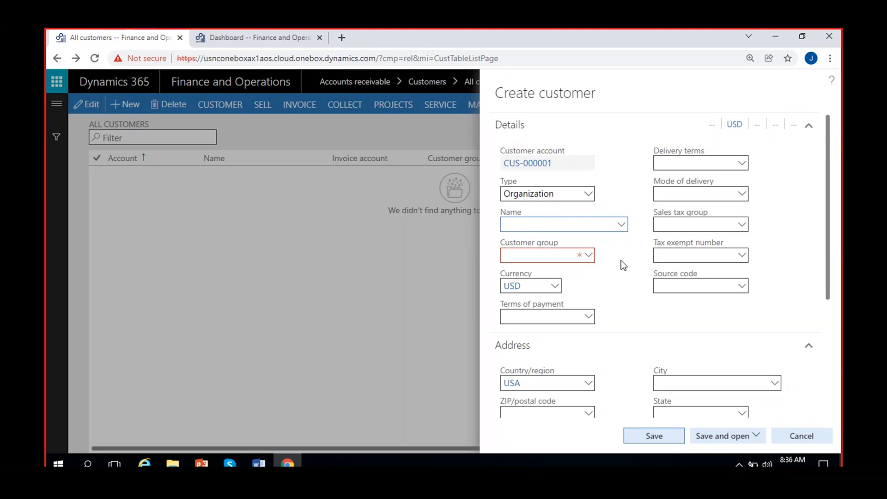
{"action": "type", "text": "Dmart"}
{"action": "key", "text": "Tab"}
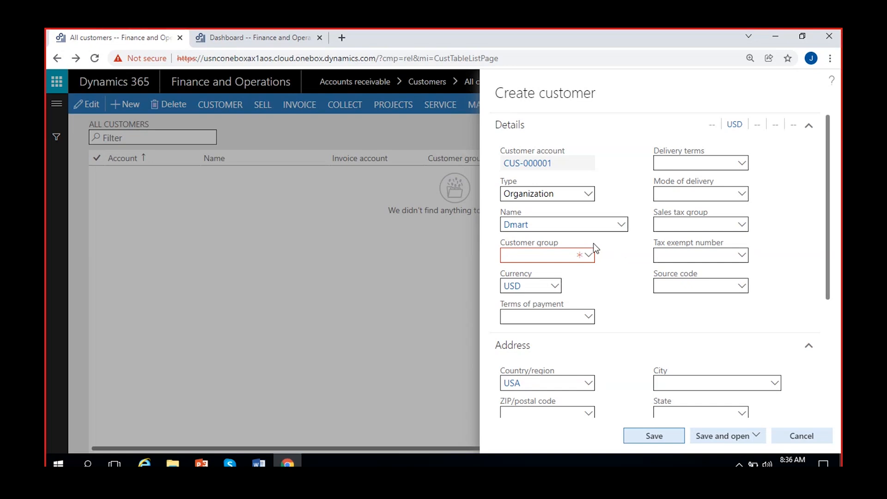
- Assign customer group 01 Domestic customers, which fills in Net5Days payment terms
{"action": "left_click", "coordinate": [588, 257]}
{"action": "left_click", "coordinate": [588, 257]}
{"action": "left_click", "coordinate": [589, 257]}
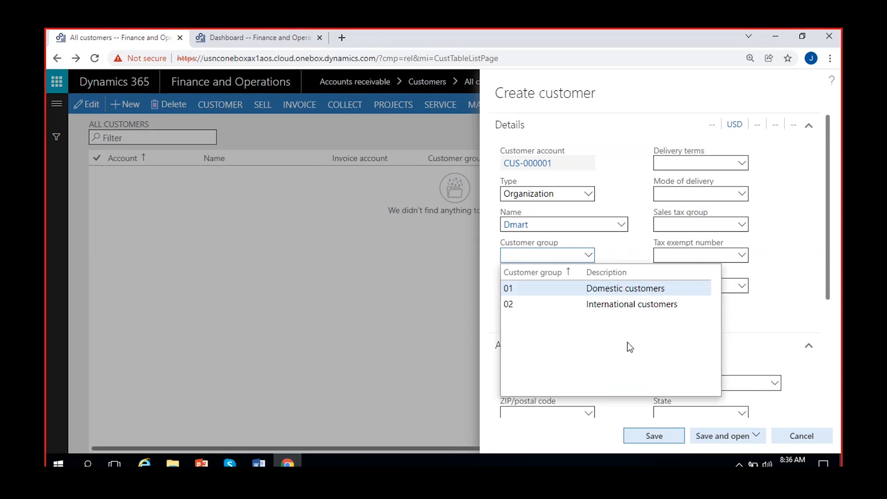
{"action": "left_click", "coordinate": [617, 291]}
{"action": "left_click", "coordinate": [619, 275]}
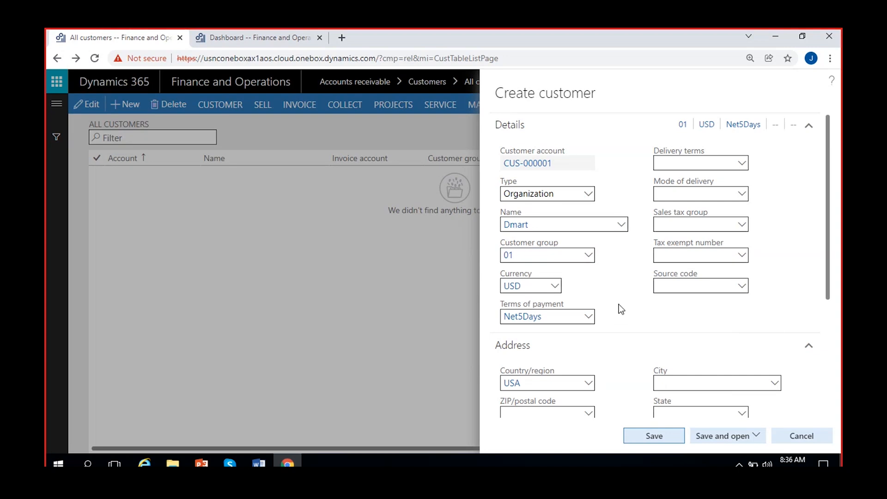
- Review the Create customer panel and check the delivery terms and mode of delivery lookups, which are empty
{"action": "scroll", "coordinate": [633, 319], "scroll_direction": "down", "scroll_amount": 1}
{"action": "scroll", "coordinate": [630, 317], "scroll_direction": "down", "scroll_amount": 2}
{"action": "scroll", "coordinate": [630, 317], "scroll_direction": "up", "scroll_amount": 2}
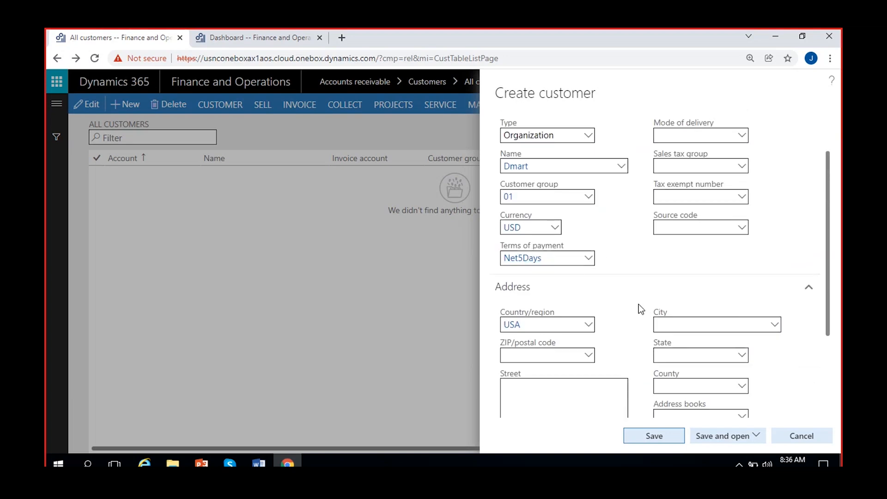
{"action": "scroll", "coordinate": [638, 304], "scroll_direction": "up", "scroll_amount": 1}
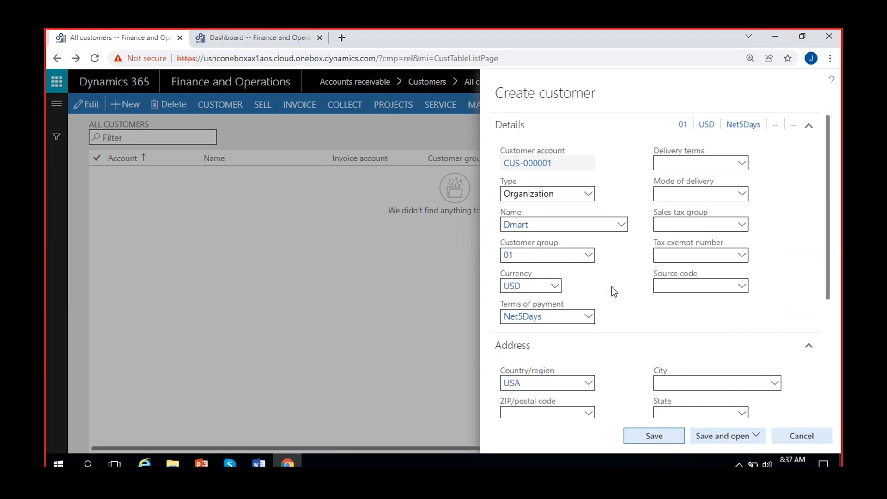
{"action": "scroll", "coordinate": [614, 291], "scroll_direction": "down", "scroll_amount": 3}
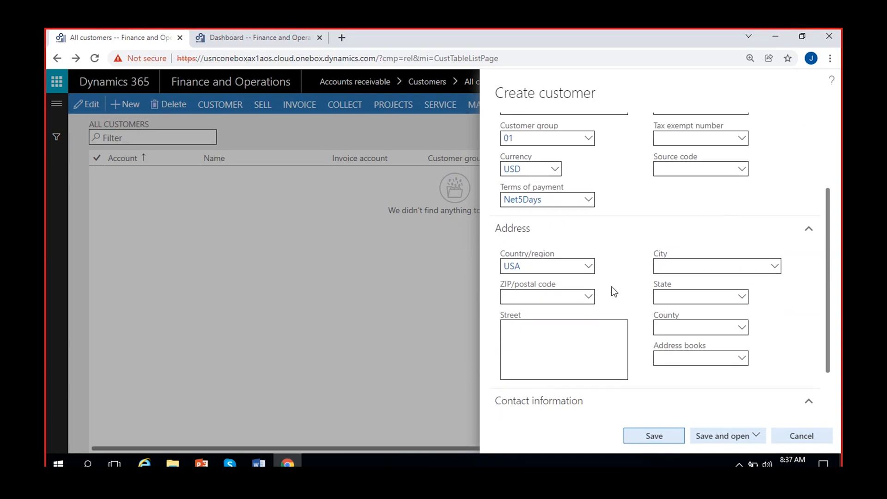
{"action": "scroll", "coordinate": [570, 340], "scroll_direction": "down", "scroll_amount": 2}
{"action": "scroll", "coordinate": [570, 344], "scroll_direction": "up", "scroll_amount": 2}
{"action": "scroll", "coordinate": [569, 340], "scroll_direction": "up", "scroll_amount": 3}
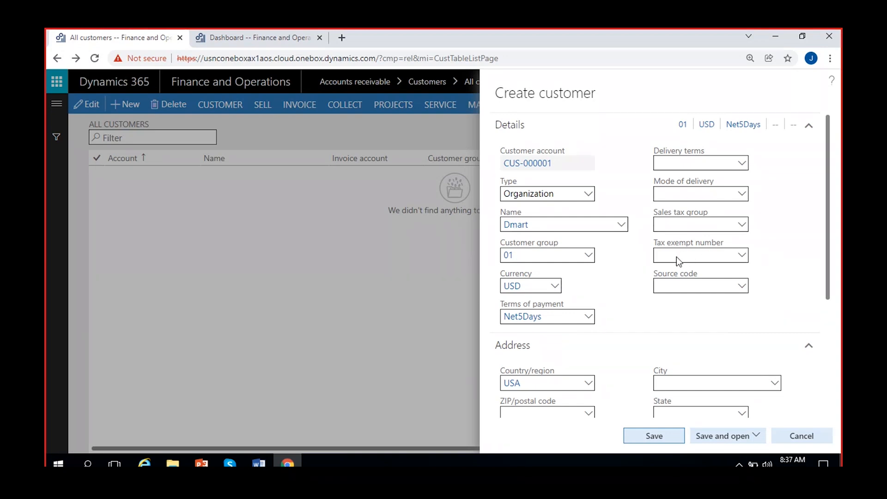
{"action": "left_click", "coordinate": [740, 166]}
{"action": "left_click", "coordinate": [743, 195]}
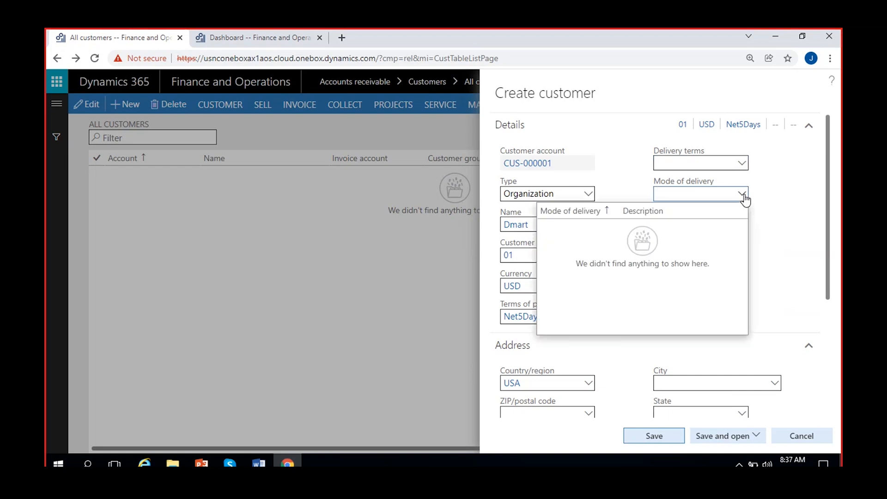
{"action": "left_click", "coordinate": [780, 210]}
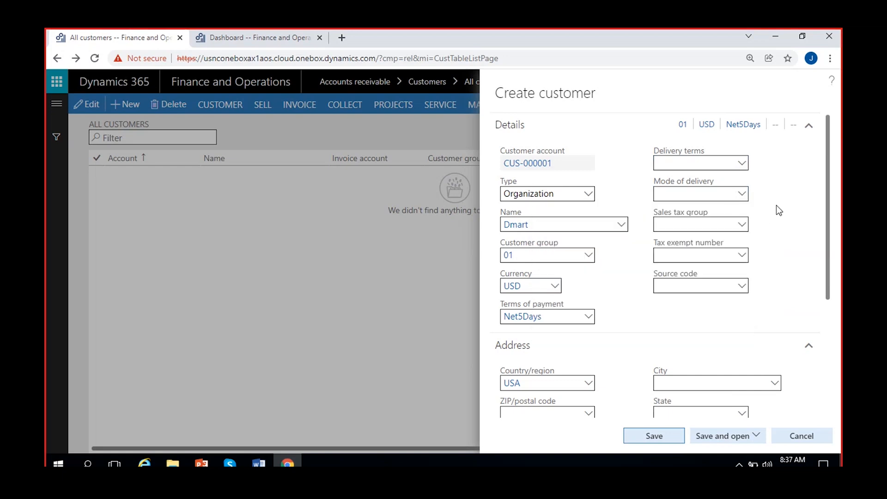
- Check the sales tax group, tax exempt number and source code lookups, leaving them blank
{"action": "left_click", "coordinate": [743, 227]}
{"action": "left_click", "coordinate": [776, 252]}
{"action": "left_click", "coordinate": [745, 258]}
{"action": "left_click", "coordinate": [744, 258]}
{"action": "left_click", "coordinate": [808, 264]}
{"action": "left_click", "coordinate": [743, 286]}
{"action": "left_click", "coordinate": [786, 286]}
- Look over the street, ZIP code, phone and email fields, leaving address and contact blank
{"action": "scroll", "coordinate": [629, 284], "scroll_direction": "down", "scroll_amount": 1}
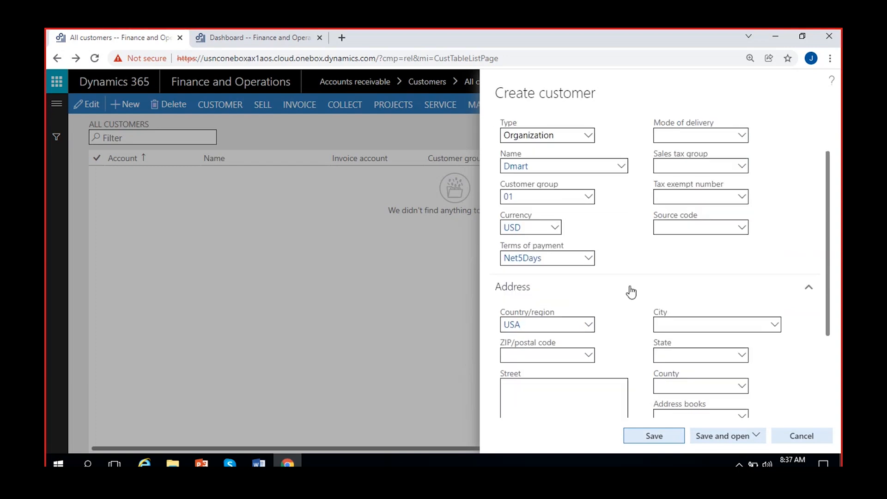
{"action": "scroll", "coordinate": [616, 302], "scroll_direction": "down", "scroll_amount": 2}
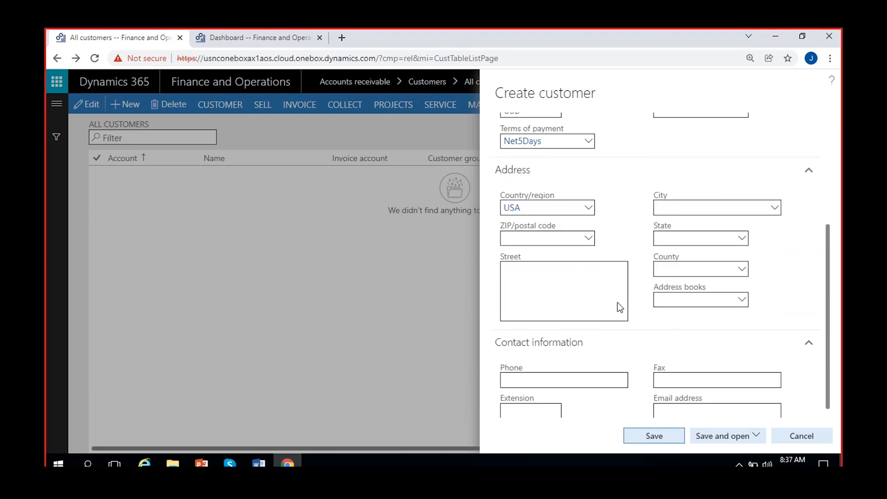
{"action": "left_click", "coordinate": [572, 275]}
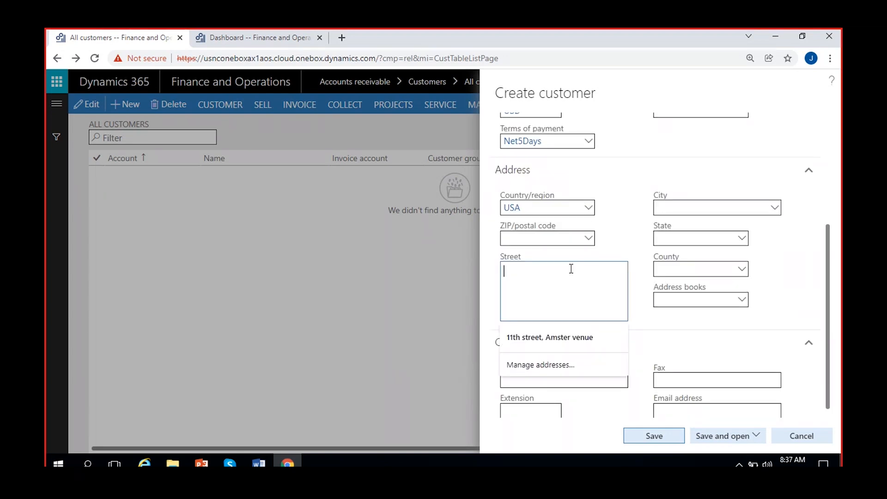
{"action": "left_click", "coordinate": [589, 239]}
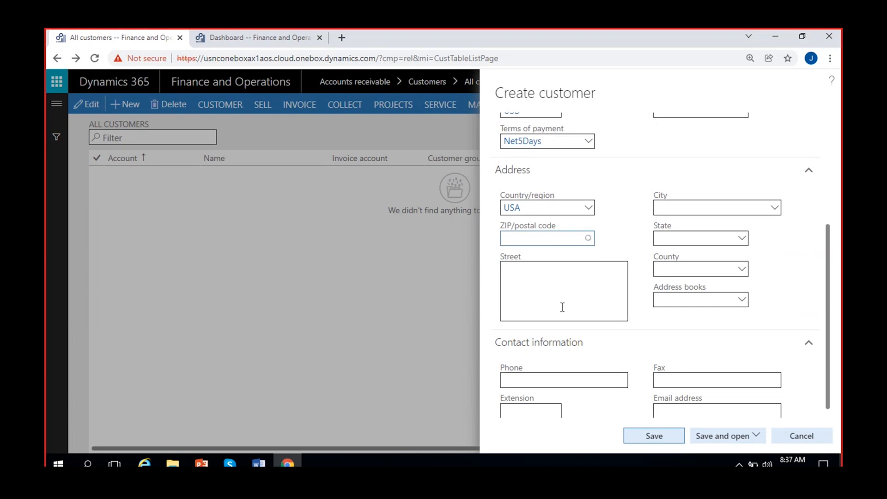
{"action": "left_click", "coordinate": [610, 293]}
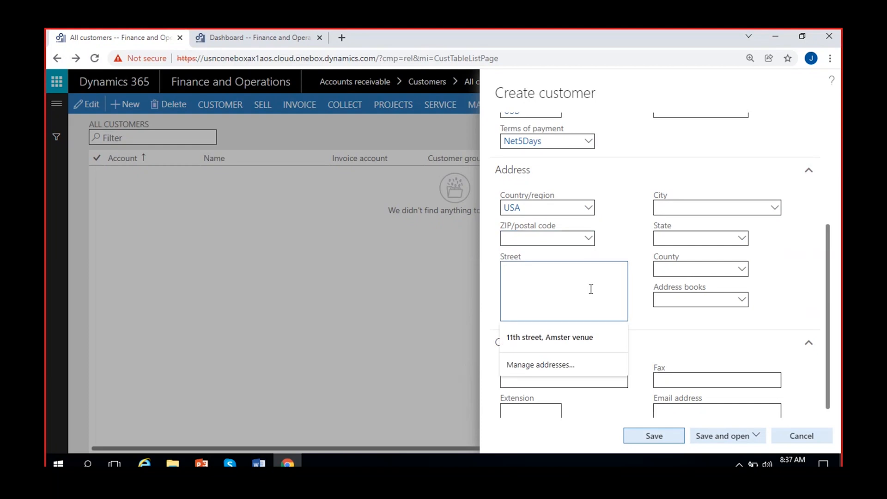
{"action": "left_click", "coordinate": [636, 318]}
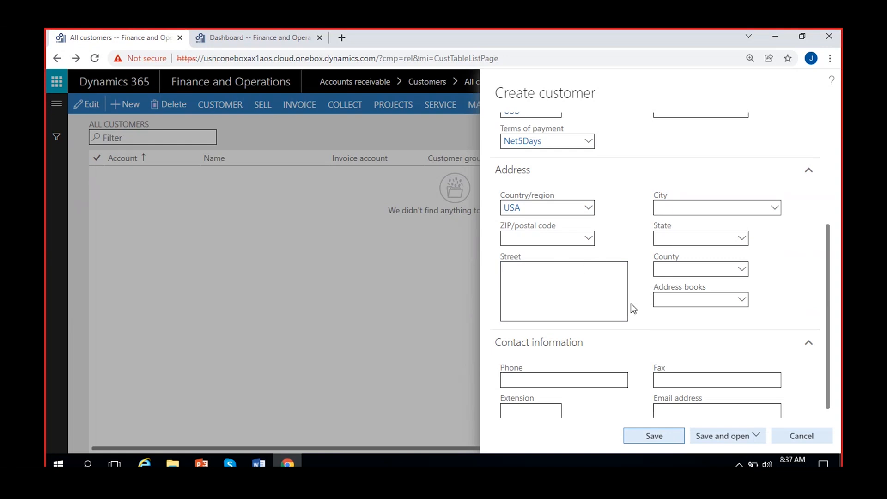
{"action": "scroll", "coordinate": [631, 303], "scroll_direction": "down", "scroll_amount": 1}
{"action": "left_click", "coordinate": [576, 372]}
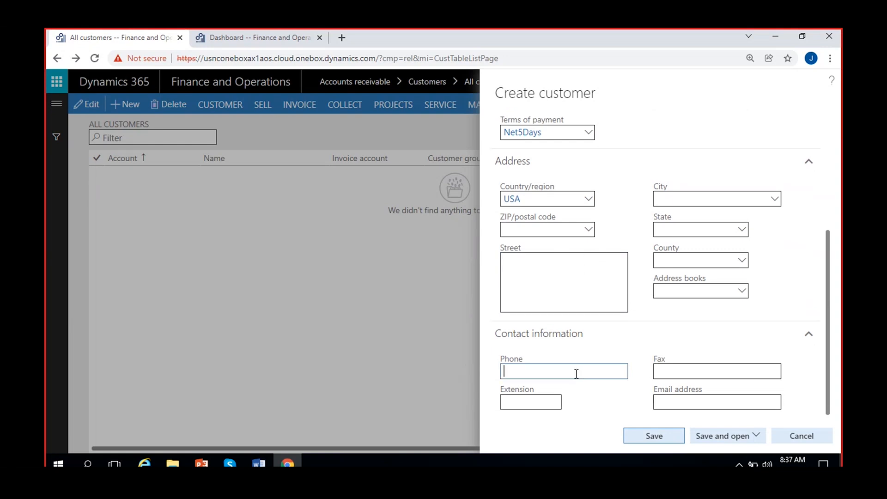
{"action": "left_click", "coordinate": [736, 402]}
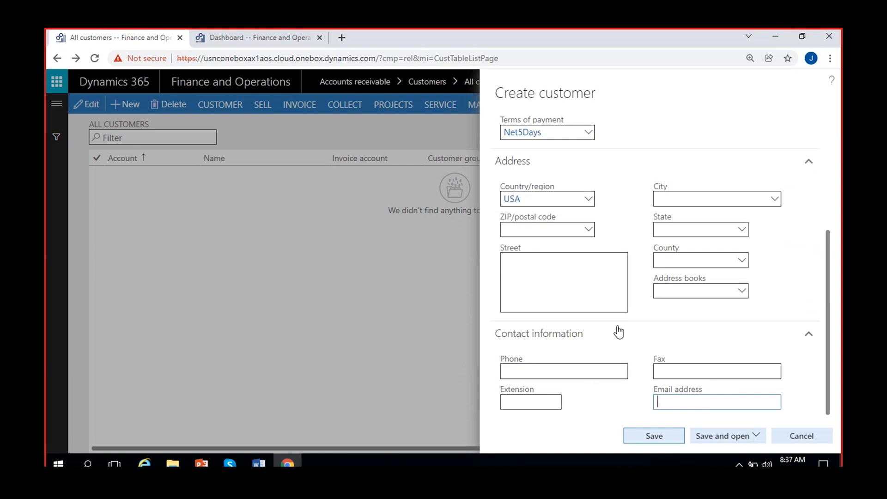
{"action": "scroll", "coordinate": [619, 338], "scroll_direction": "up", "scroll_amount": 4}
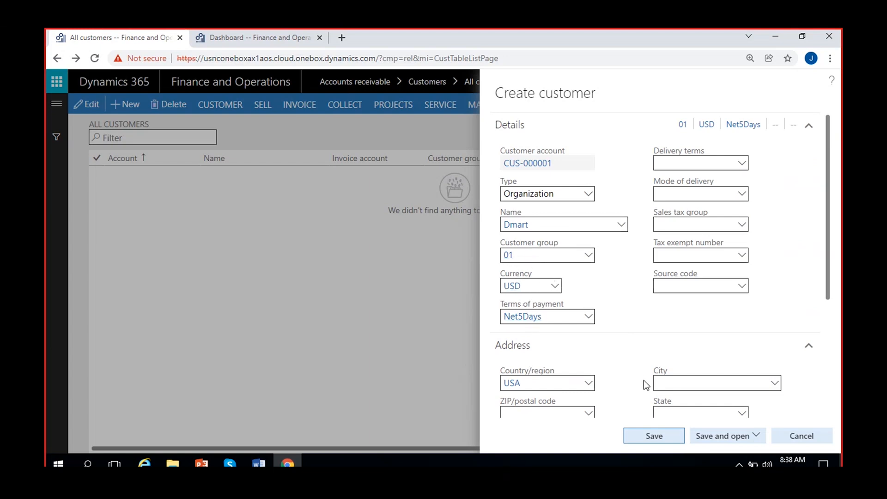
- Save customer Dmart and check the account number CUS-000001 in the record title
{"action": "left_click", "coordinate": [656, 439]}
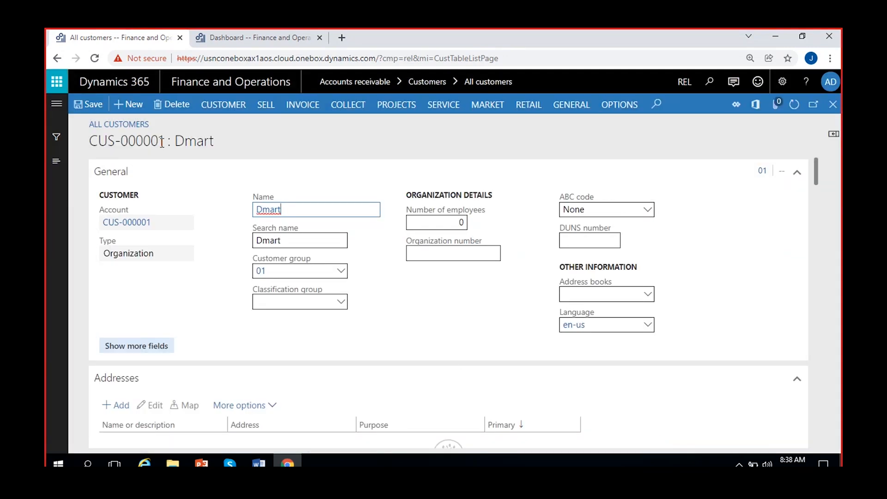
{"action": "left_click_drag", "start_coordinate": [159, 142], "coordinate": [53, 145]}
{"action": "left_click", "coordinate": [265, 351]}
- Scroll through General, Contact information, Miscellaneous, Sales order defaults, Invoice and delivery and Retail, then back up
{"action": "scroll", "coordinate": [264, 350], "scroll_direction": "down", "scroll_amount": 4}
{"action": "scroll", "coordinate": [277, 351], "scroll_direction": "up", "scroll_amount": 5}
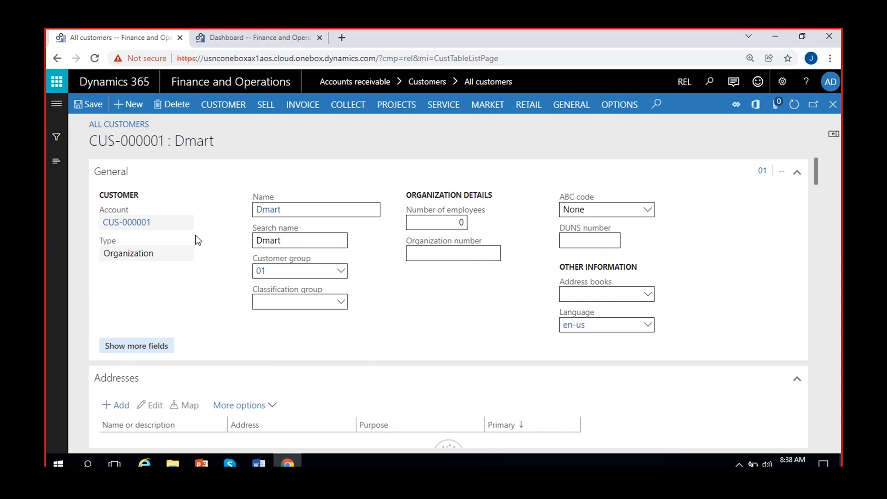
{"action": "scroll", "coordinate": [386, 327], "scroll_direction": "down", "scroll_amount": 10}
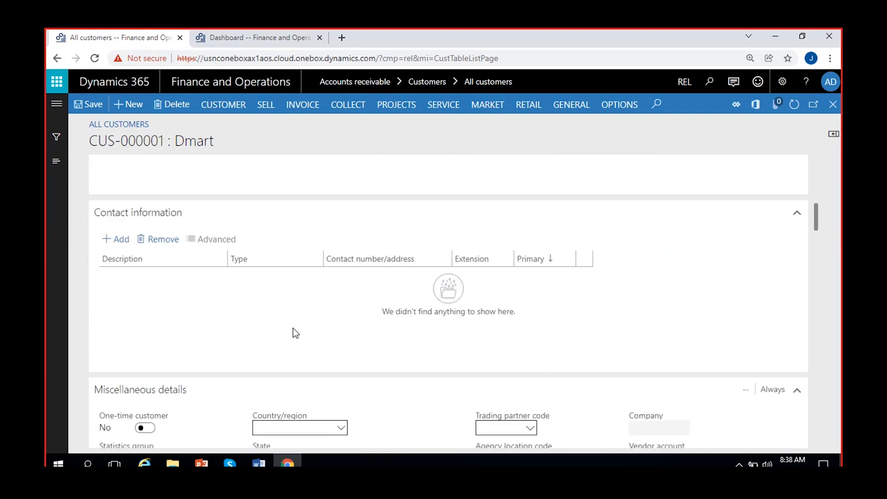
{"action": "scroll", "coordinate": [286, 329], "scroll_direction": "down", "scroll_amount": 4}
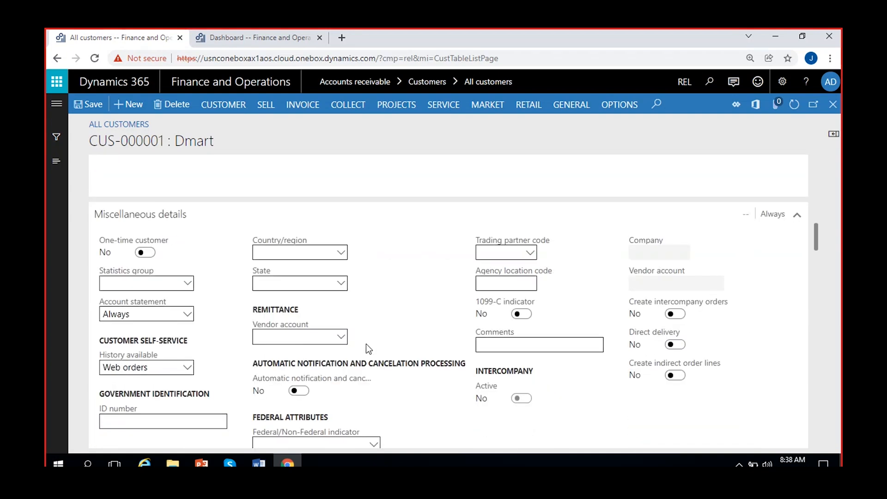
{"action": "scroll", "coordinate": [367, 348], "scroll_direction": "down", "scroll_amount": 5}
{"action": "scroll", "coordinate": [295, 363], "scroll_direction": "down", "scroll_amount": 4}
{"action": "scroll", "coordinate": [294, 362], "scroll_direction": "down", "scroll_amount": 2}
{"action": "scroll", "coordinate": [293, 362], "scroll_direction": "up", "scroll_amount": 2}
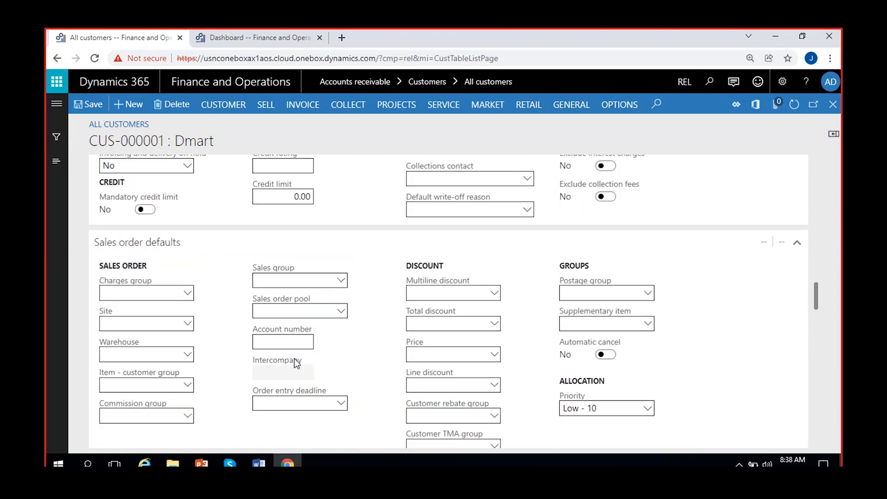
{"action": "scroll", "coordinate": [295, 360], "scroll_direction": "down", "scroll_amount": 2}
{"action": "scroll", "coordinate": [295, 359], "scroll_direction": "down", "scroll_amount": 3}
{"action": "scroll", "coordinate": [295, 359], "scroll_direction": "up", "scroll_amount": 2}
{"action": "scroll", "coordinate": [278, 354], "scroll_direction": "down", "scroll_amount": 5}
{"action": "scroll", "coordinate": [286, 354], "scroll_direction": "up", "scroll_amount": 2}
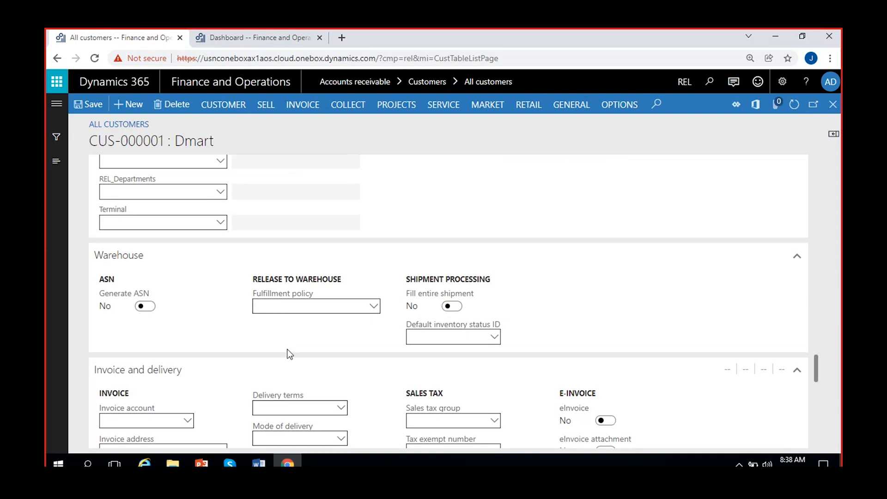
{"action": "scroll", "coordinate": [277, 342], "scroll_direction": "down", "scroll_amount": 5}
{"action": "scroll", "coordinate": [226, 323], "scroll_direction": "up", "scroll_amount": 2}
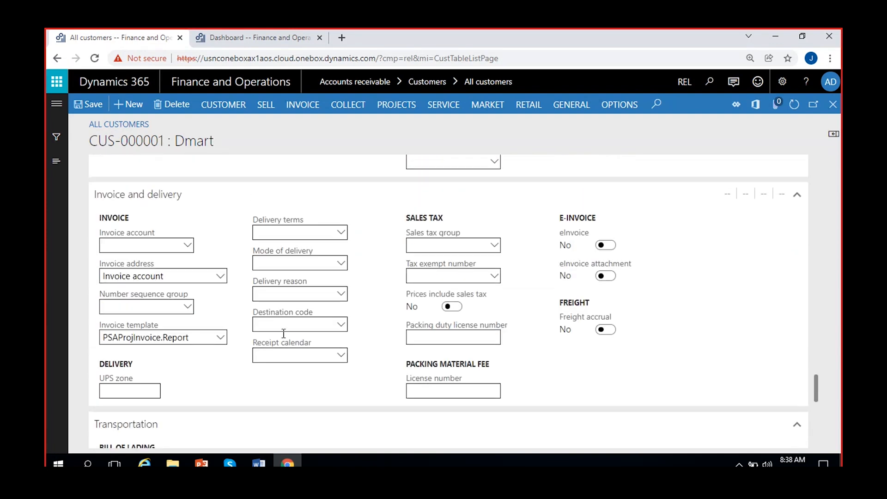
{"action": "scroll", "coordinate": [295, 376], "scroll_direction": "down", "scroll_amount": 5}
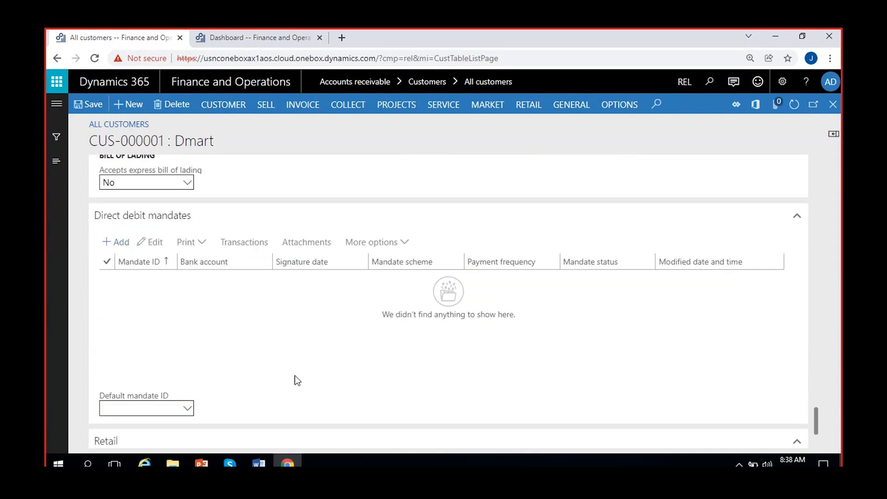
{"action": "scroll", "coordinate": [294, 376], "scroll_direction": "up", "scroll_amount": 1}
{"action": "scroll", "coordinate": [282, 378], "scroll_direction": "down", "scroll_amount": 3}
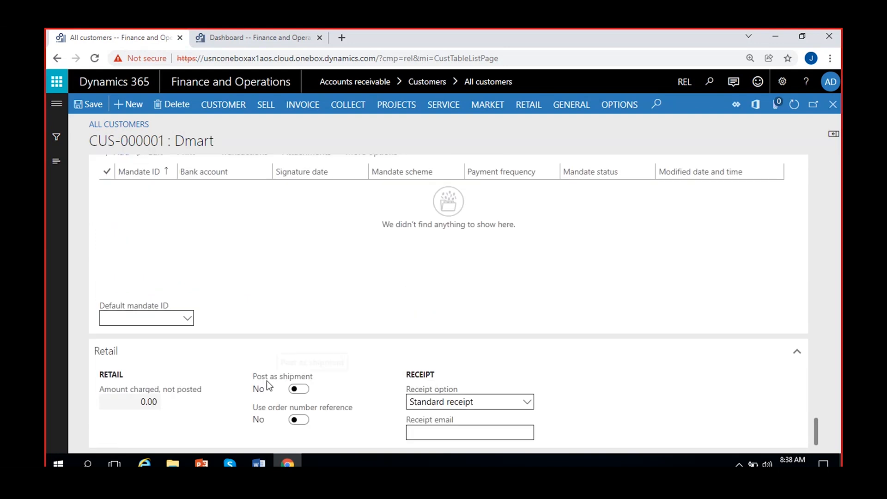
{"action": "left_click_drag", "start_coordinate": [814, 431], "coordinate": [822, 139]}
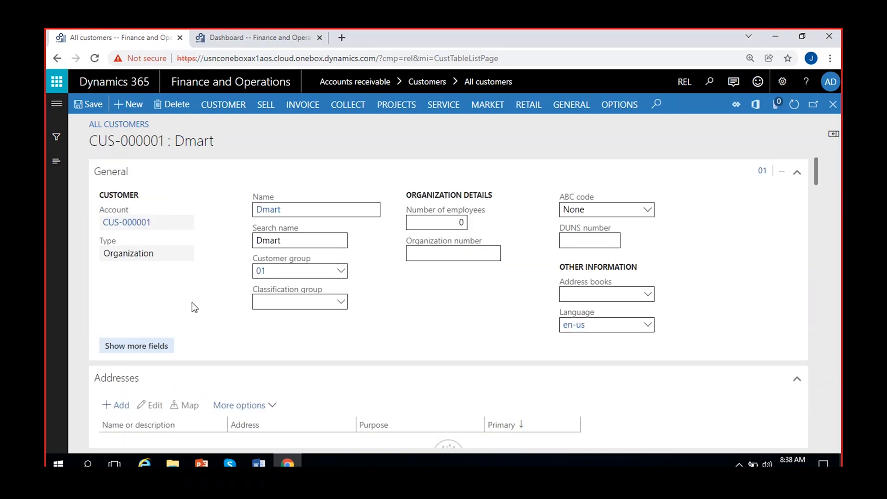
{"action": "left_click", "coordinate": [339, 209]}
{"action": "left_click", "coordinate": [309, 241]}
{"action": "left_click", "coordinate": [292, 274]}
{"action": "left_click", "coordinate": [343, 302]}
{"action": "left_click", "coordinate": [342, 302]}
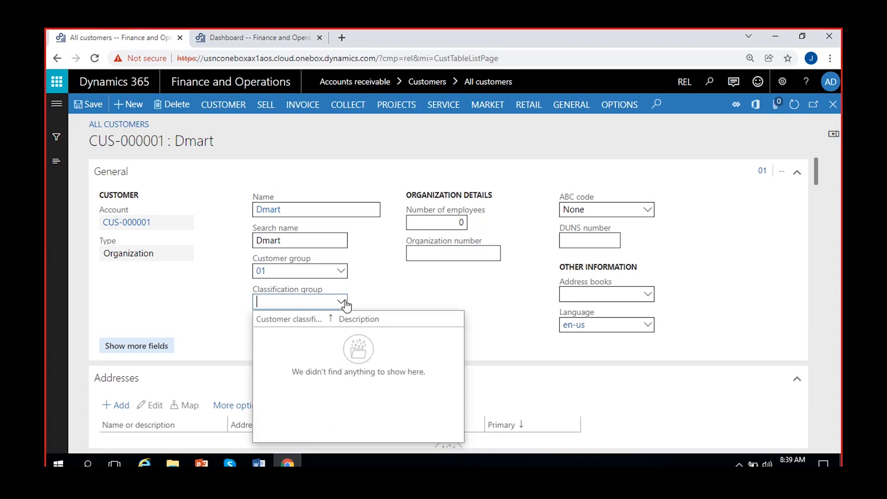
{"action": "left_click", "coordinate": [374, 291]}
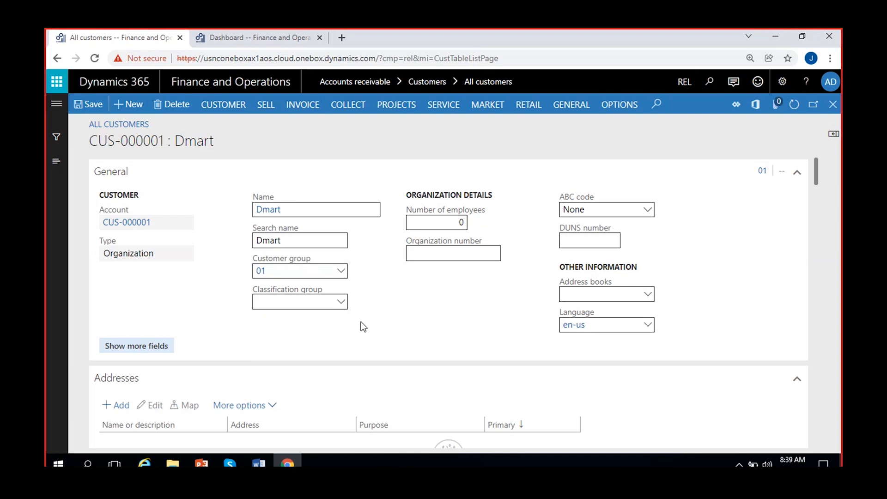
{"action": "left_click", "coordinate": [342, 304]}
{"action": "left_click", "coordinate": [384, 299]}
{"action": "left_click", "coordinate": [447, 222]}
{"action": "left_click", "coordinate": [427, 255]}
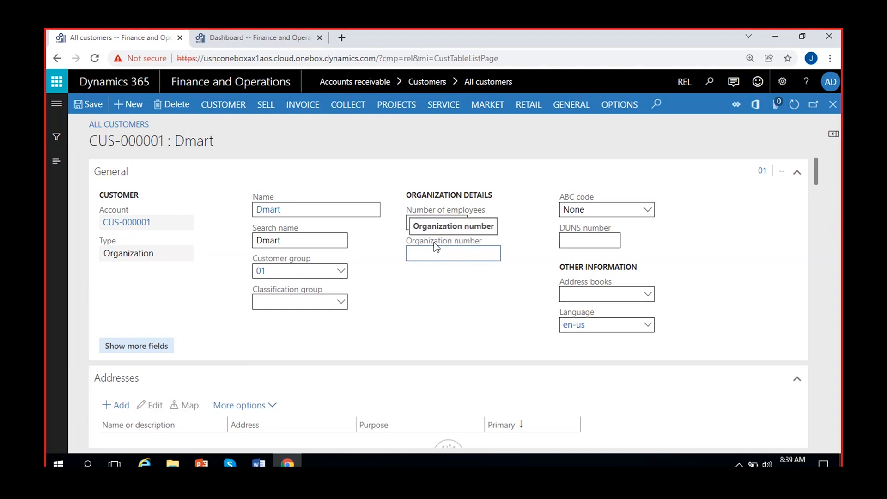
{"action": "left_click", "coordinate": [425, 304]}
{"action": "left_click", "coordinate": [610, 324]}
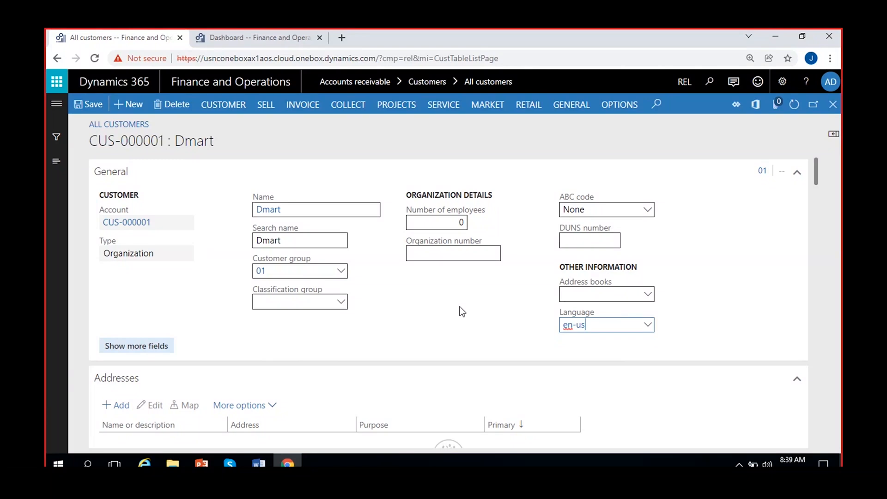
{"action": "scroll", "coordinate": [460, 309], "scroll_direction": "down", "scroll_amount": 4}
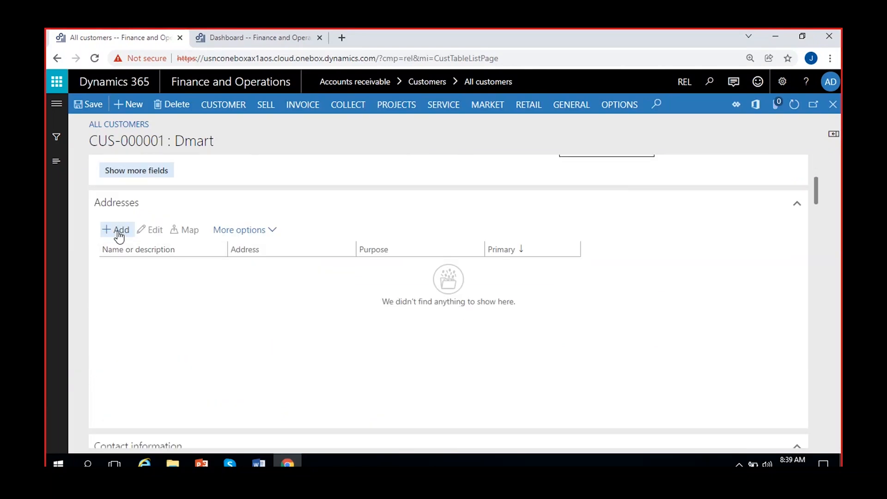
{"action": "scroll", "coordinate": [155, 292], "scroll_direction": "up", "scroll_amount": 1}
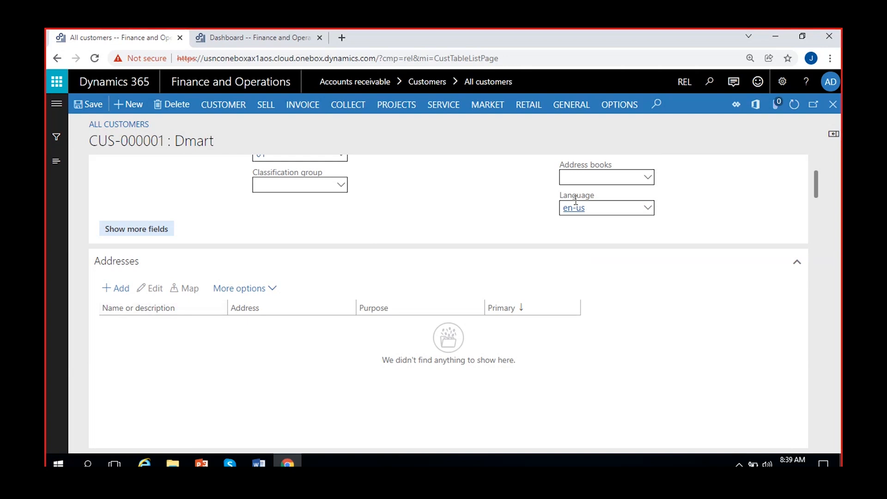
- Add a new address for Dmart named 'Dmart' and bring up its Purpose choices
{"action": "left_click", "coordinate": [122, 291]}
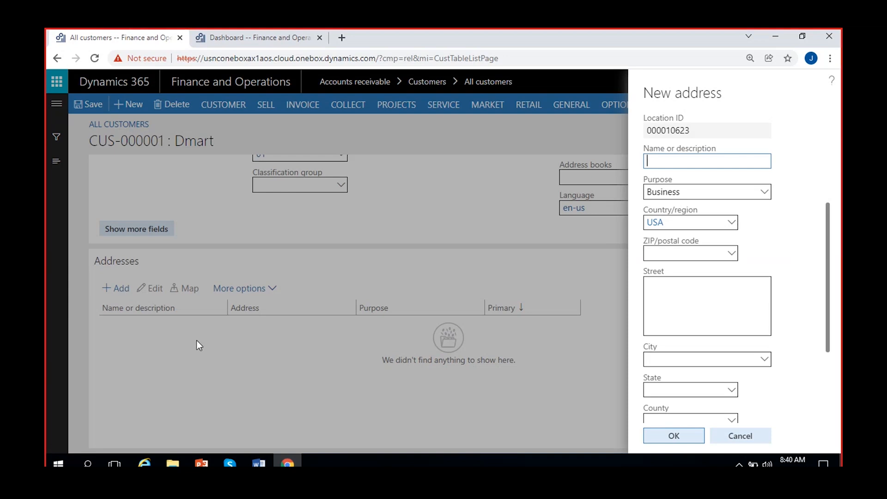
{"action": "type", "text": "Dmart"}
{"action": "left_click", "coordinate": [792, 236]}
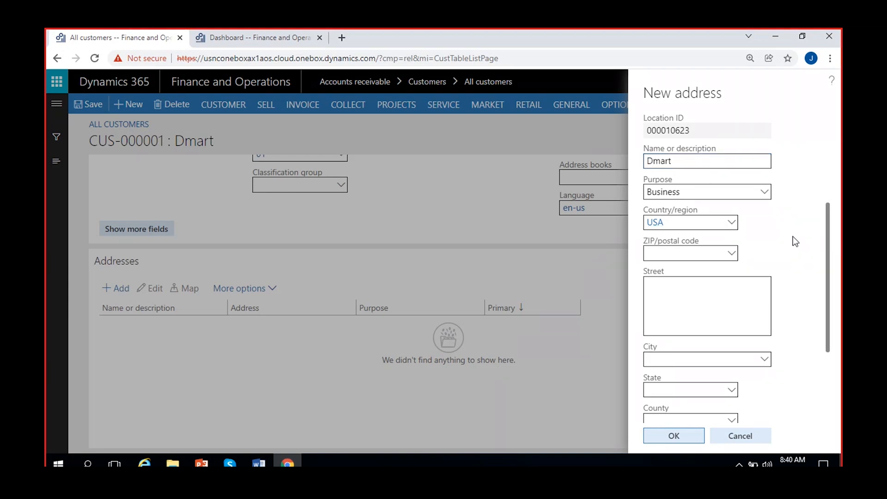
{"action": "left_click", "coordinate": [690, 315]}
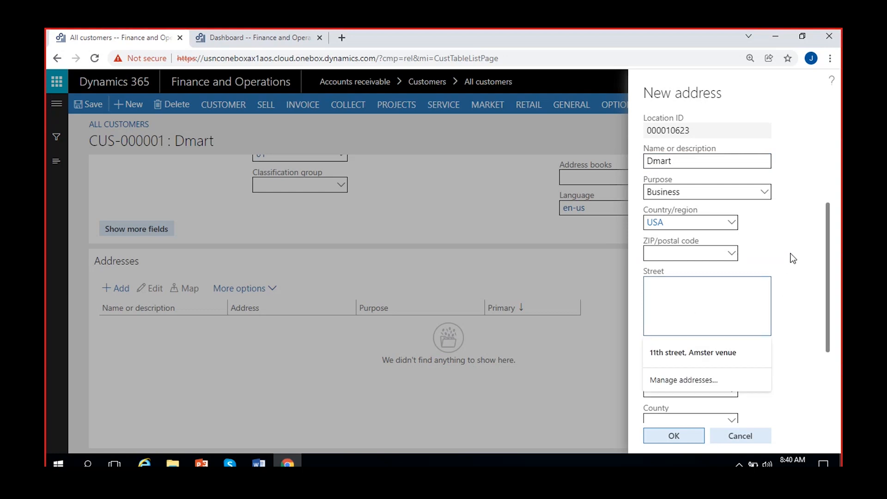
{"action": "left_click", "coordinate": [791, 253]}
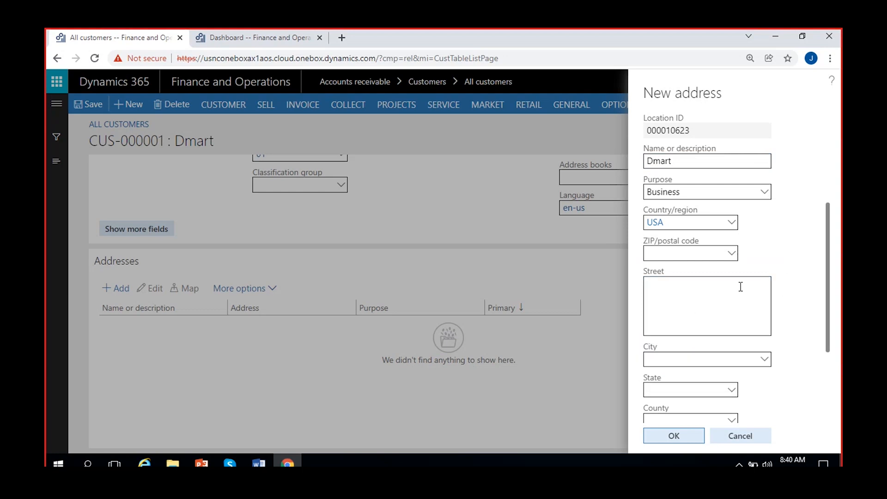
{"action": "left_click", "coordinate": [764, 192]}
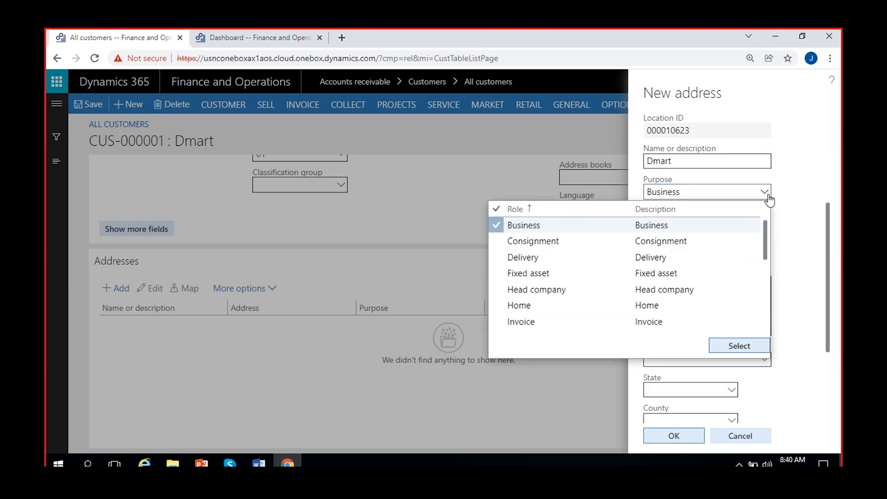
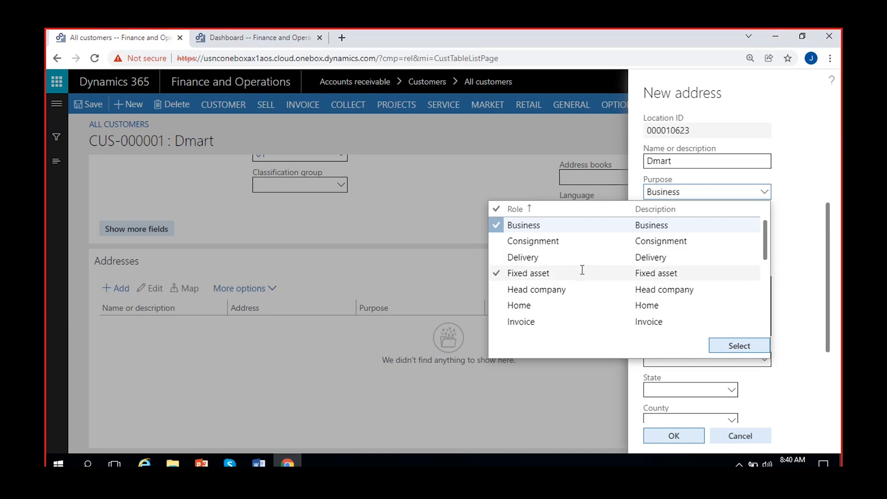
- Keep Business as the new address's purpose and close the Purpose list
{"action": "scroll", "coordinate": [582, 269], "scroll_direction": "down", "scroll_amount": 2}
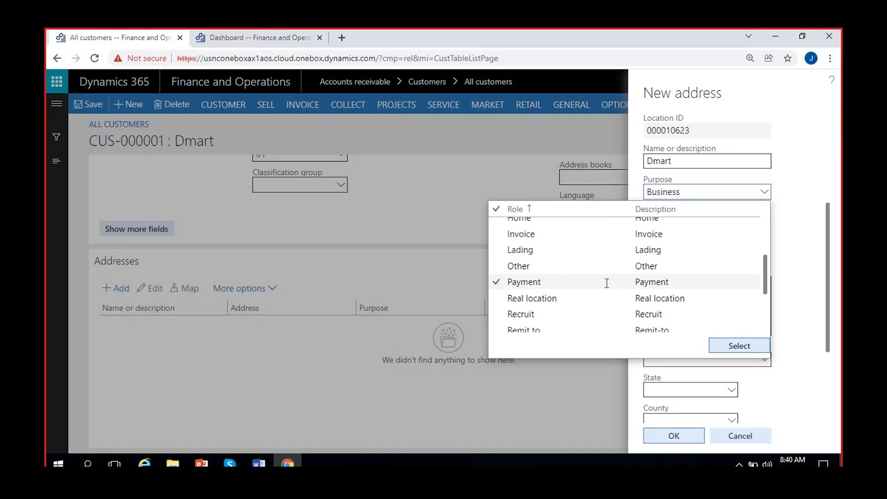
{"action": "scroll", "coordinate": [606, 282], "scroll_direction": "down", "scroll_amount": 3}
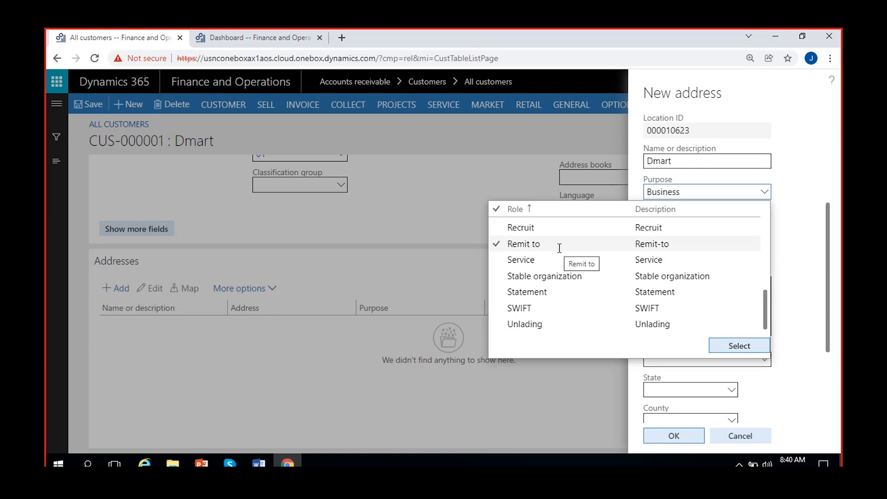
{"action": "scroll", "coordinate": [565, 259], "scroll_direction": "up", "scroll_amount": 3}
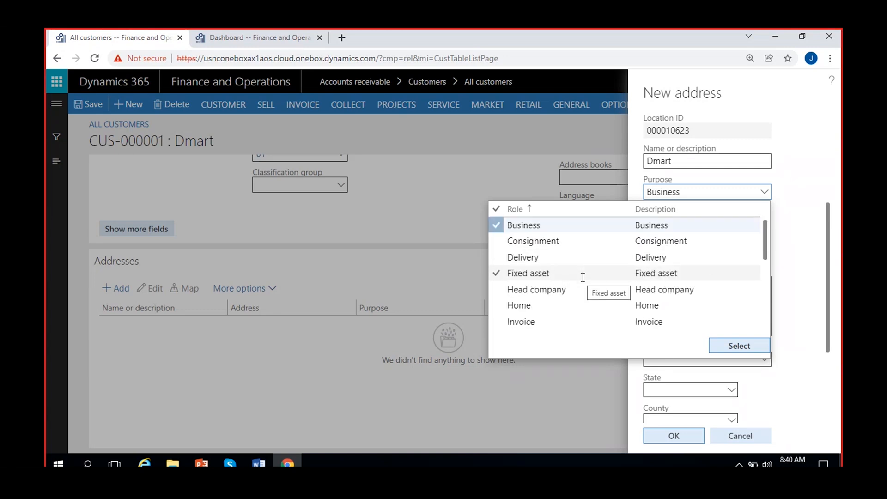
{"action": "scroll", "coordinate": [566, 275], "scroll_direction": "down", "scroll_amount": 3}
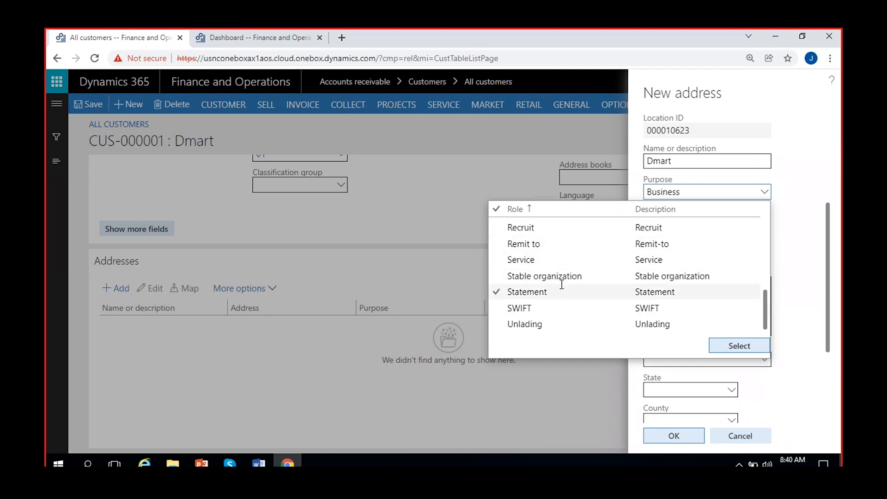
{"action": "scroll", "coordinate": [560, 281], "scroll_direction": "up", "scroll_amount": 3}
{"action": "scroll", "coordinate": [565, 289], "scroll_direction": "down", "scroll_amount": 2}
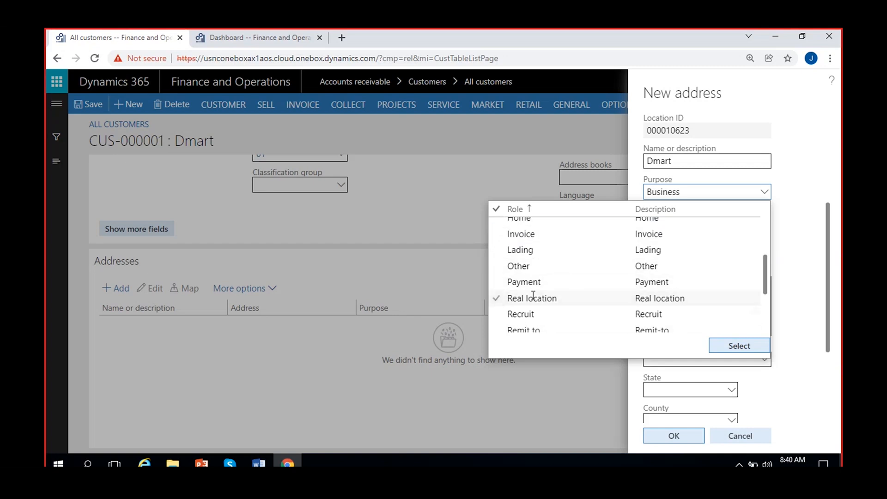
{"action": "scroll", "coordinate": [547, 318], "scroll_direction": "down", "scroll_amount": 3}
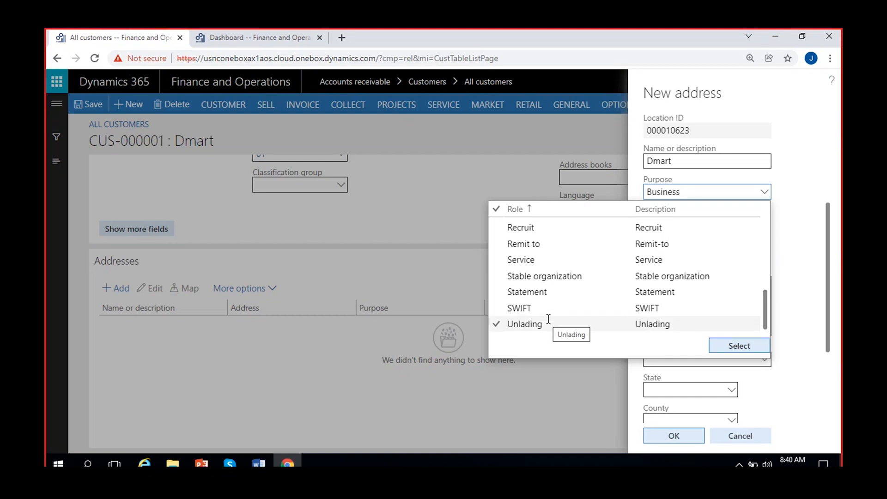
{"action": "left_click", "coordinate": [785, 262]}
{"action": "left_click", "coordinate": [676, 303]}
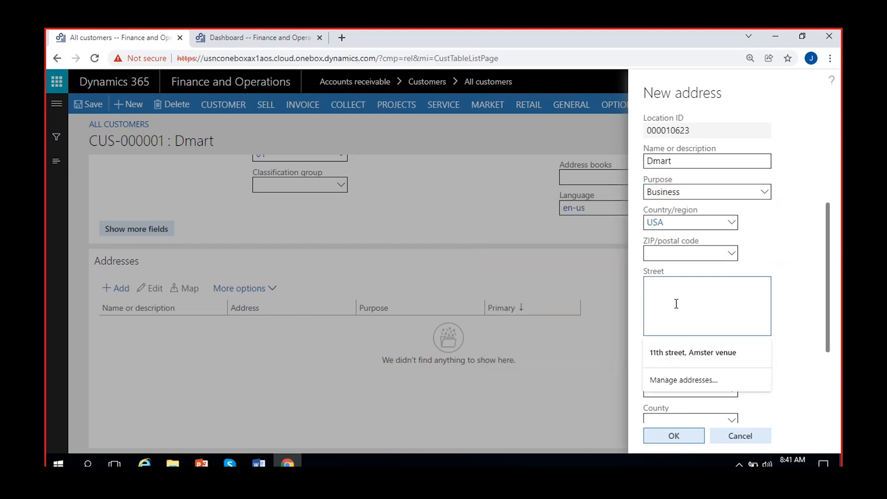
{"action": "left_click", "coordinate": [783, 305]}
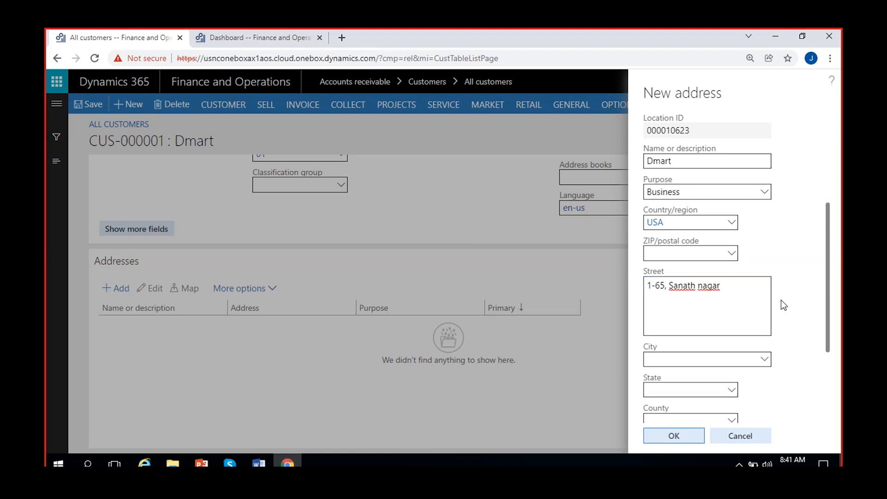
{"action": "scroll", "coordinate": [781, 300], "scroll_direction": "down", "scroll_amount": 2}
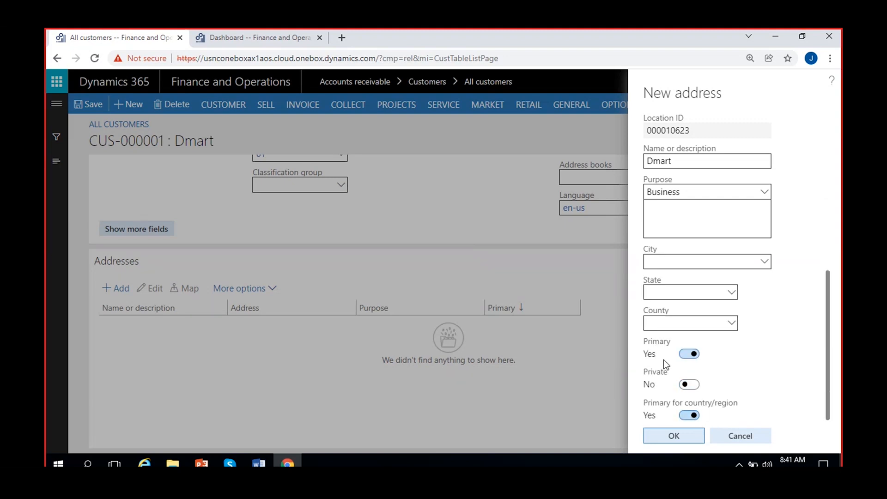
{"action": "scroll", "coordinate": [785, 349], "scroll_direction": "up", "scroll_amount": 2}
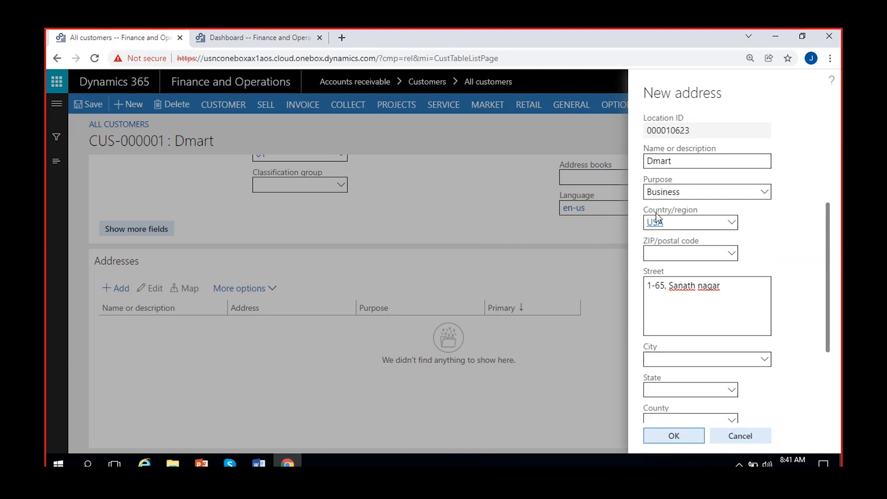
{"action": "scroll", "coordinate": [795, 275], "scroll_direction": "down", "scroll_amount": 2}
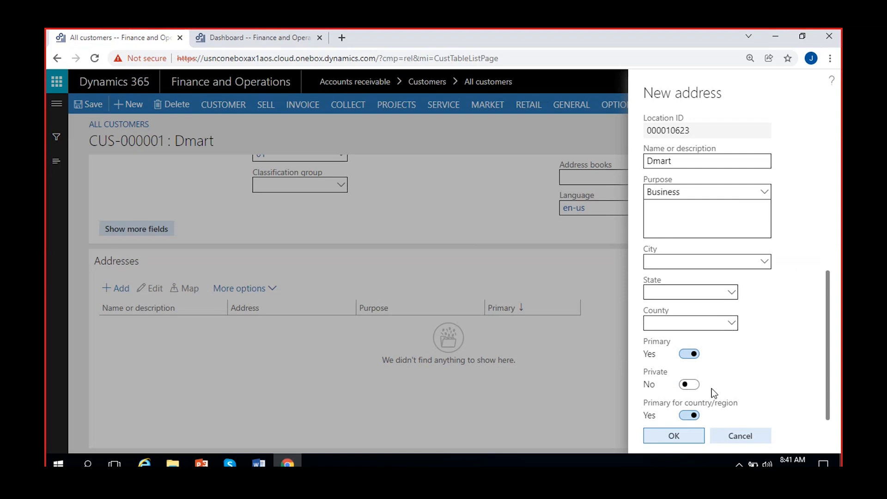
{"action": "left_click", "coordinate": [665, 435]}
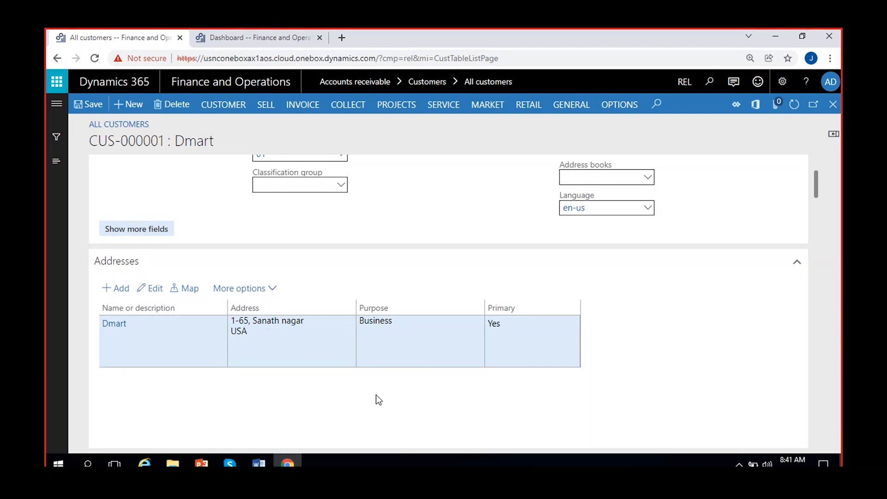
- Add another address named 'Dmart-Warehouse' with Delivery as its purpose
{"action": "left_click", "coordinate": [117, 288]}
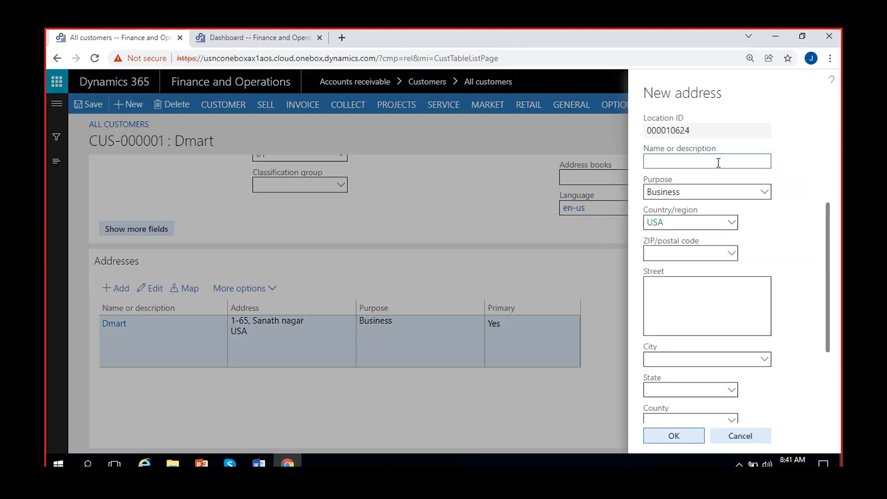
{"action": "type", "text": "Dmart"}
{"action": "type", "text": "="}
{"action": "type", "text": "-wa"}
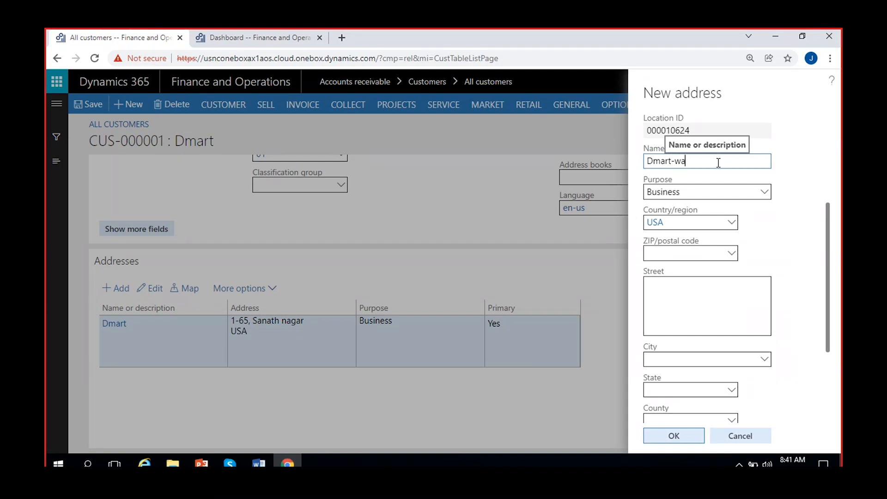
{"action": "type", "text": "rehouse"}
{"action": "left_click", "coordinate": [680, 163]}
{"action": "key", "text": "BackSpace"}
{"action": "type", "text": "W"}
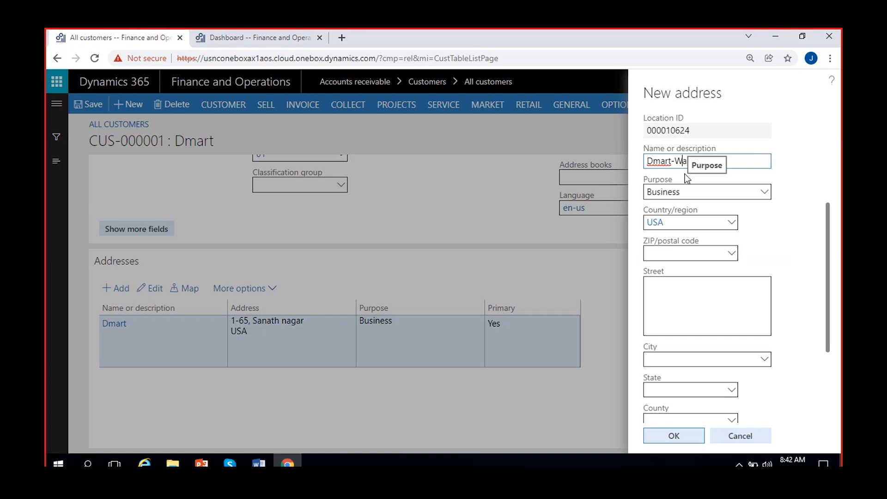
{"action": "left_click", "coordinate": [764, 191]}
{"action": "left_click", "coordinate": [527, 257]}
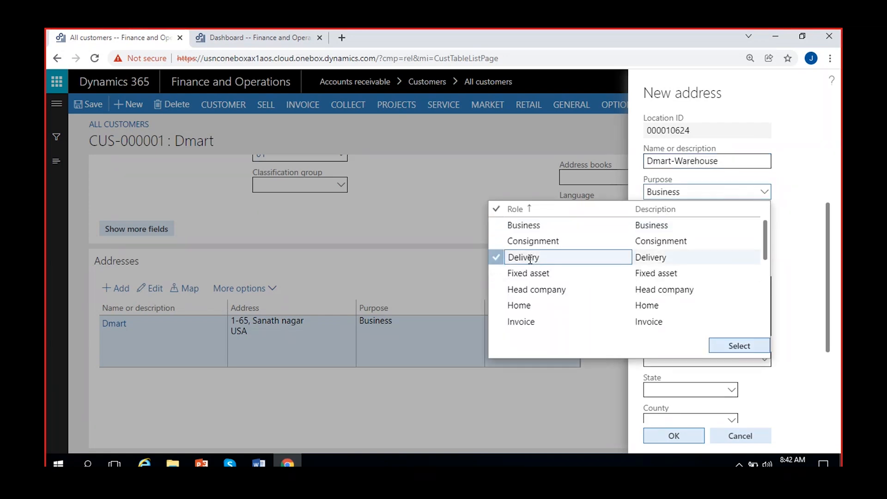
{"action": "left_click", "coordinate": [752, 345]}
- Enter street 'Phase-9 KPHB colony' and save the warehouse address
{"action": "left_click", "coordinate": [701, 313]}
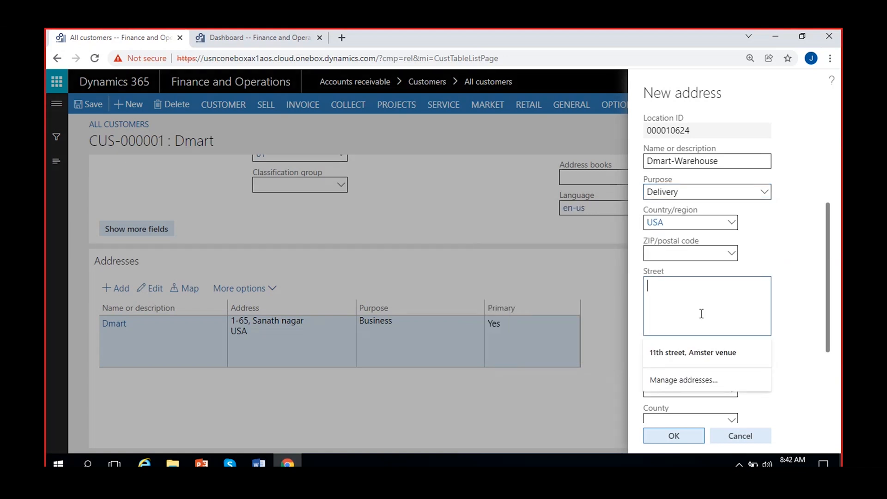
{"action": "type", "text": "Phase-9 KPHB colony"}
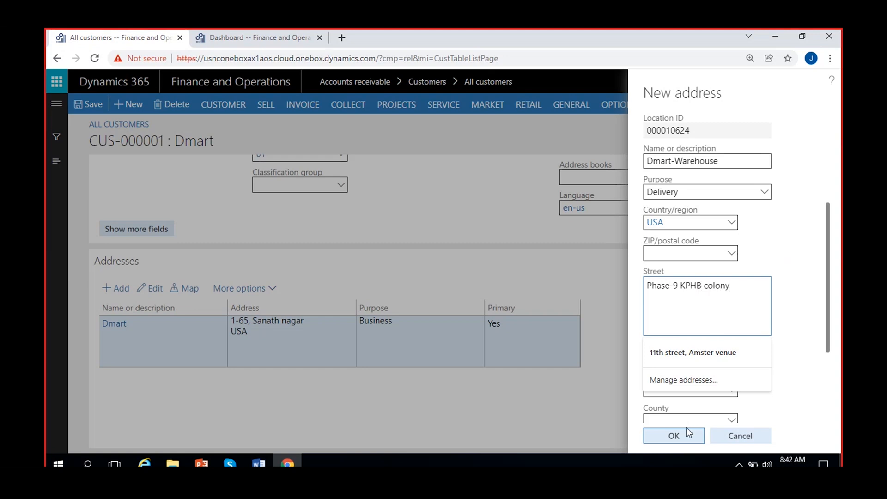
{"action": "left_click", "coordinate": [686, 433]}
- Check the new warehouse address row and its Delivery purpose
{"action": "left_click", "coordinate": [331, 383]}
{"action": "left_click", "coordinate": [401, 375]}
{"action": "left_click", "coordinate": [639, 367]}
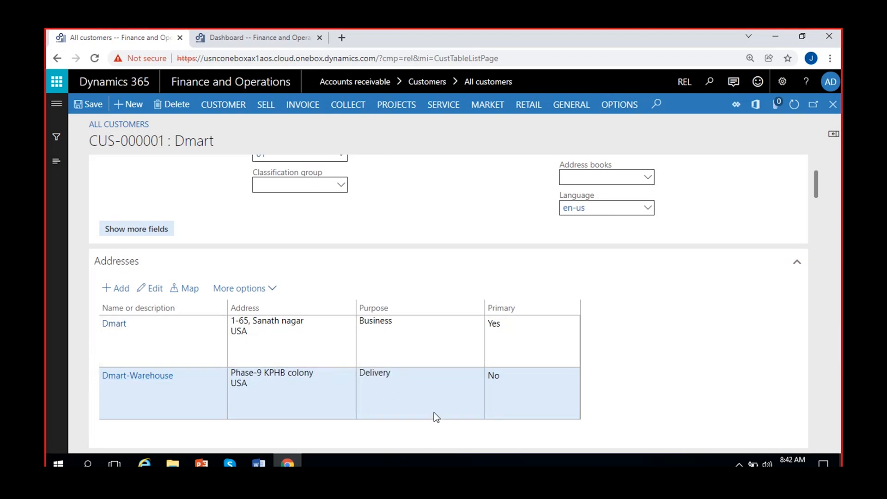
- Point out the warehouse row's Delivery purpose, then scroll to Contact information and Miscellaneous details
{"action": "left_click", "coordinate": [424, 374]}
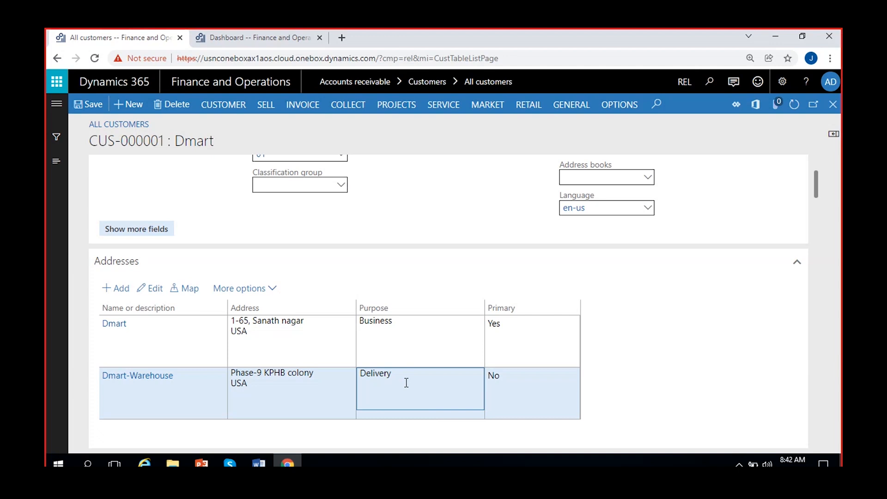
{"action": "scroll", "coordinate": [289, 406], "scroll_direction": "down", "scroll_amount": 3}
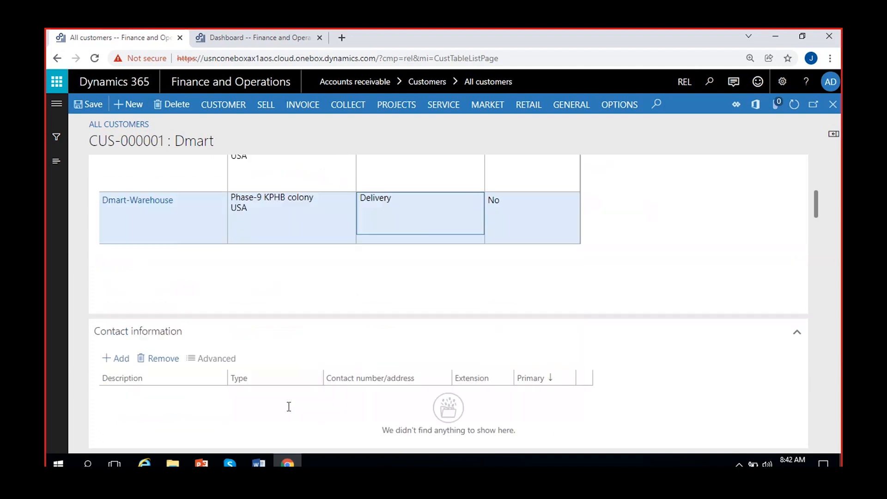
{"action": "scroll", "coordinate": [222, 307], "scroll_direction": "up", "scroll_amount": 1}
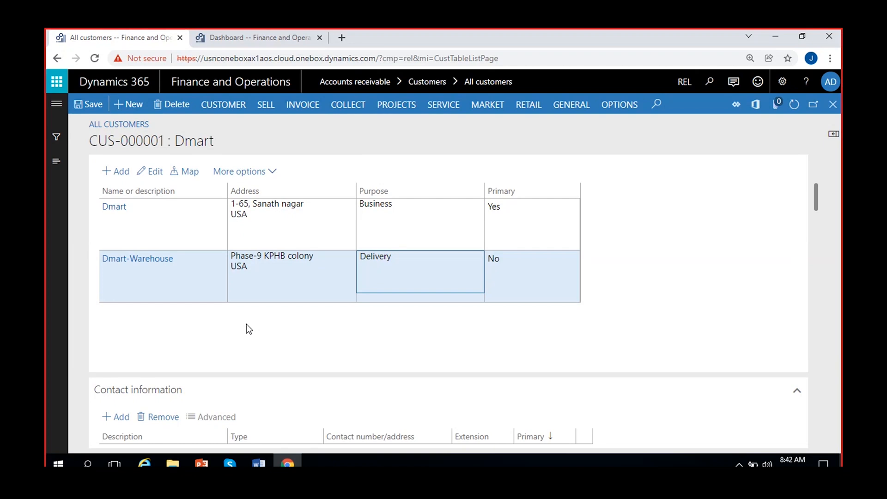
{"action": "scroll", "coordinate": [331, 347], "scroll_direction": "down", "scroll_amount": 2}
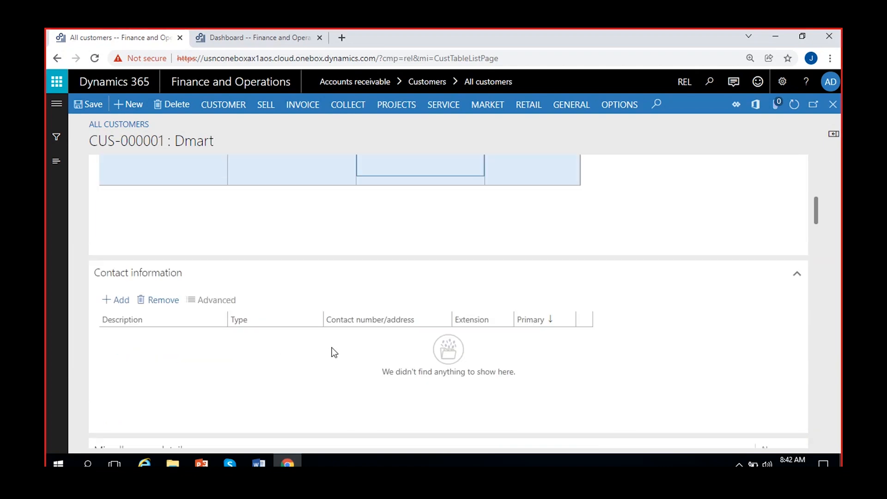
{"action": "scroll", "coordinate": [331, 347], "scroll_direction": "down", "scroll_amount": 2}
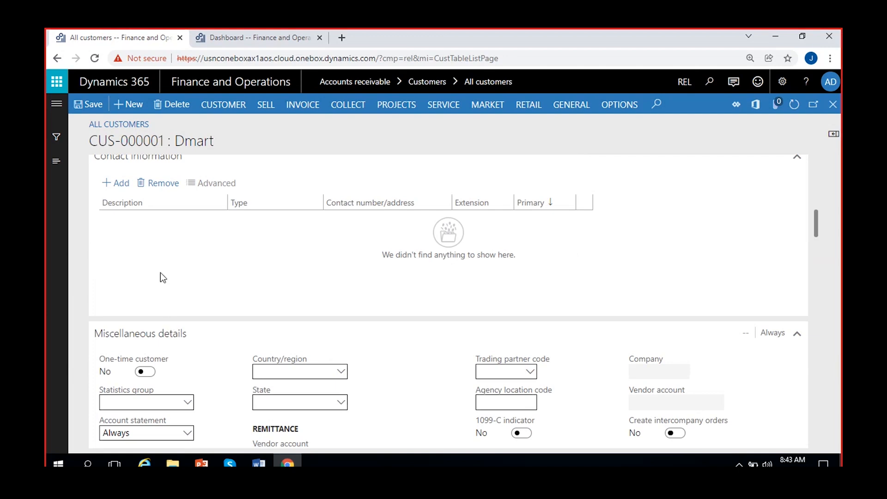
{"action": "scroll", "coordinate": [212, 296], "scroll_direction": "up", "scroll_amount": 1}
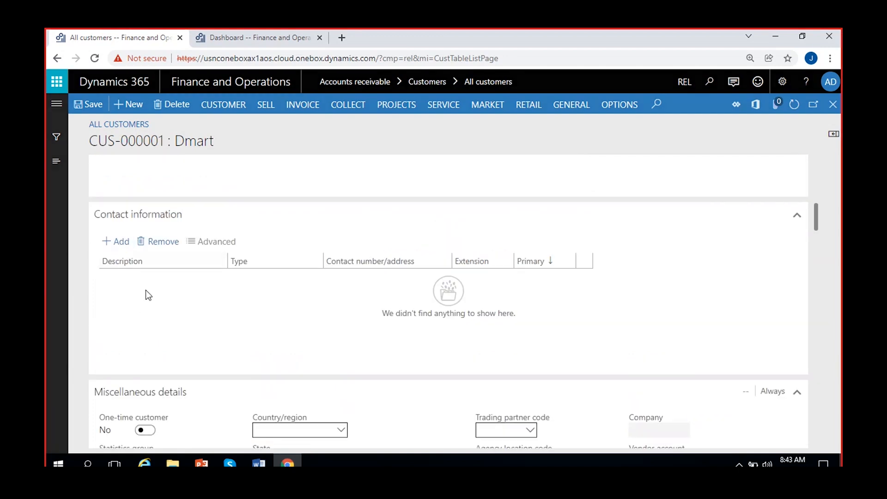
- Describe the contact as 'Phone- Procurement Manager' and enter its phone number
{"action": "type", "text": "Phone- Manager"}
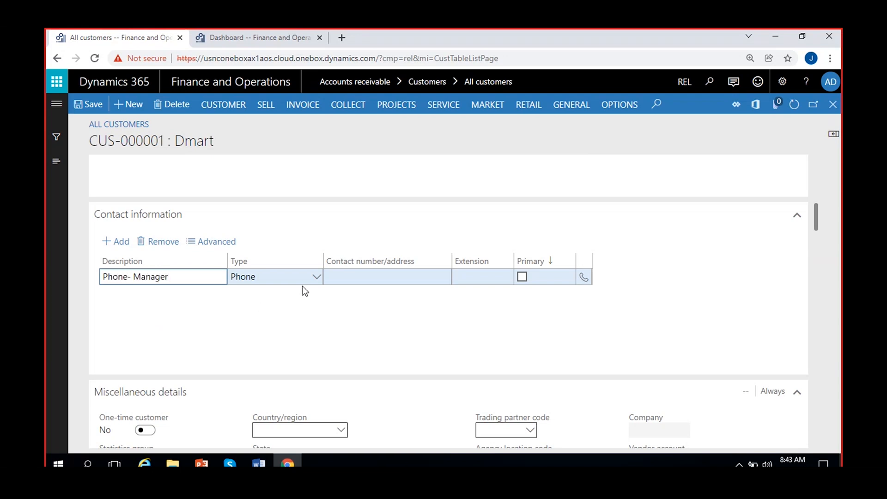
{"action": "left_click", "coordinate": [132, 276]}
{"action": "type", "text": "Prod"}
{"action": "type", "text": "urem"}
{"action": "type", "text": "ent"}
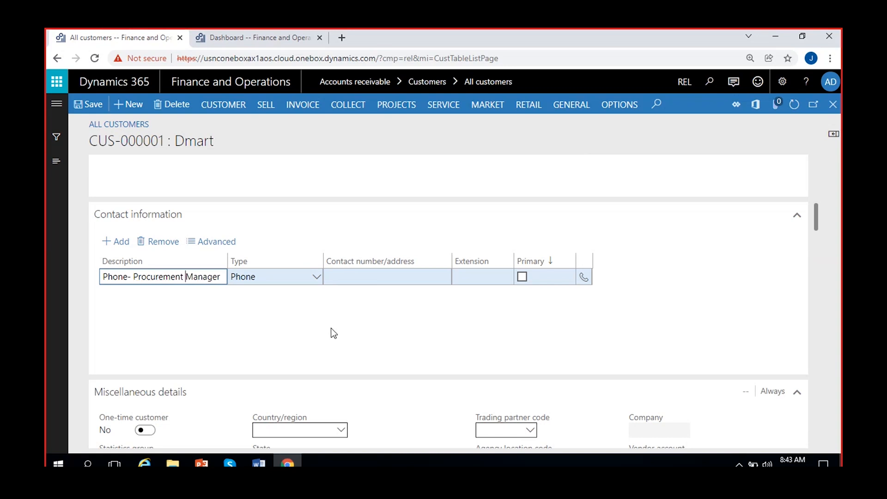
{"action": "left_click", "coordinate": [383, 276]}
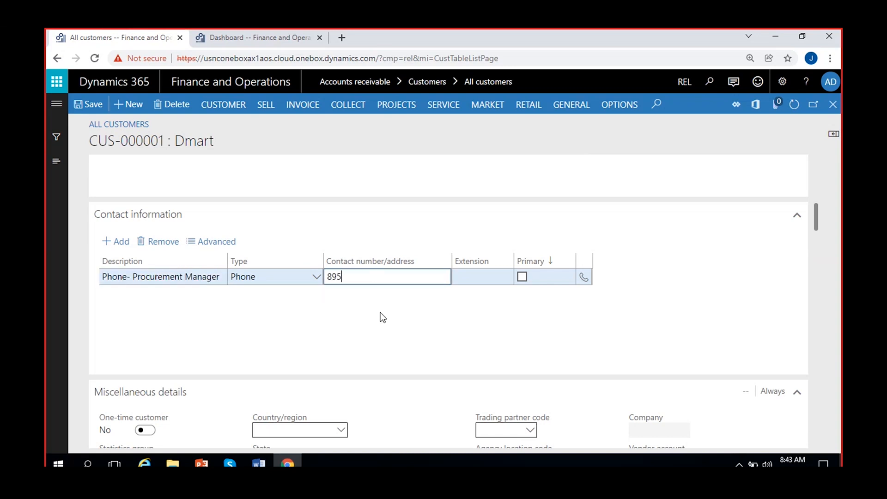
- Add an 'Email' contact of type Email address holding the procurement e-mail address
{"action": "left_click", "coordinate": [117, 243]}
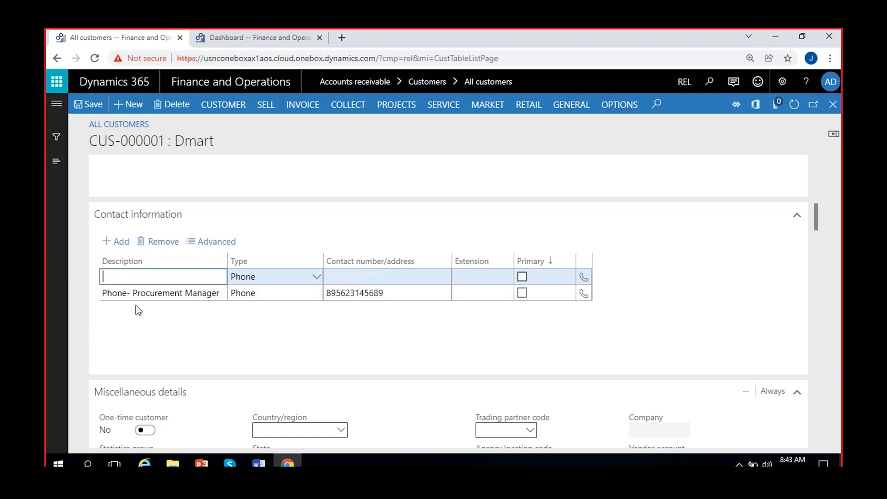
{"action": "type", "text": "Email"}
{"action": "left_click", "coordinate": [316, 278]}
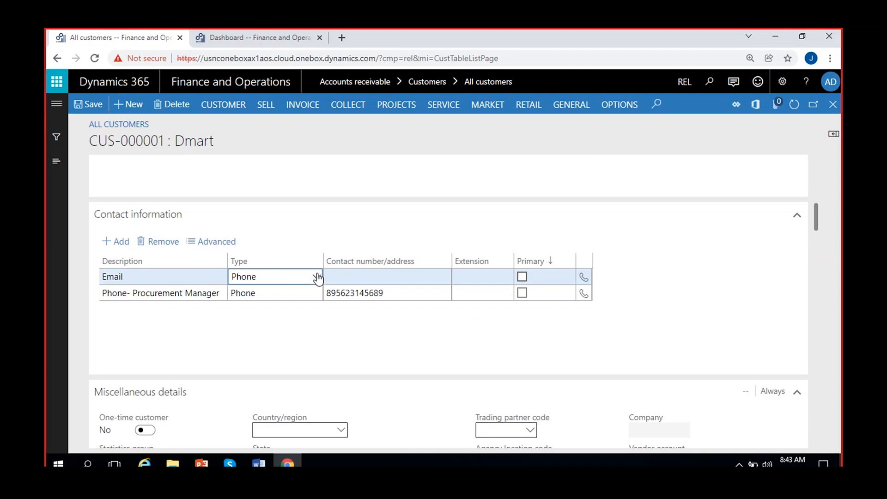
{"action": "left_click", "coordinate": [313, 309]}
{"action": "left_click", "coordinate": [336, 278]}
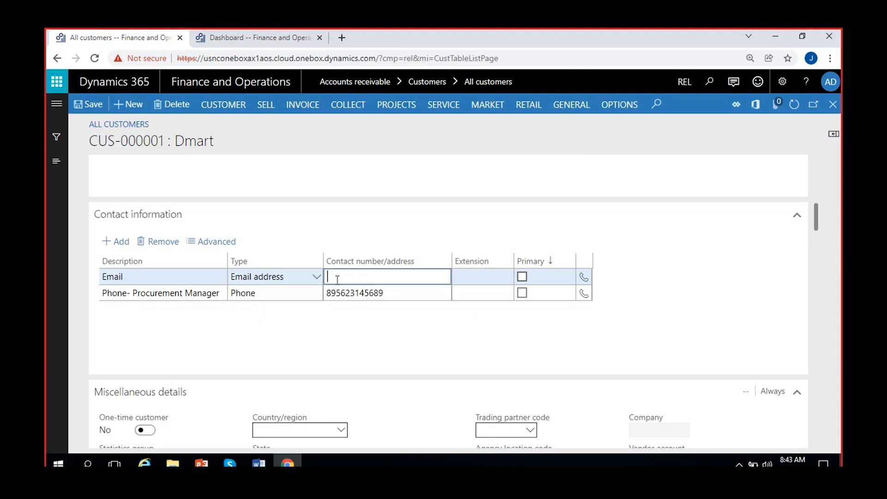
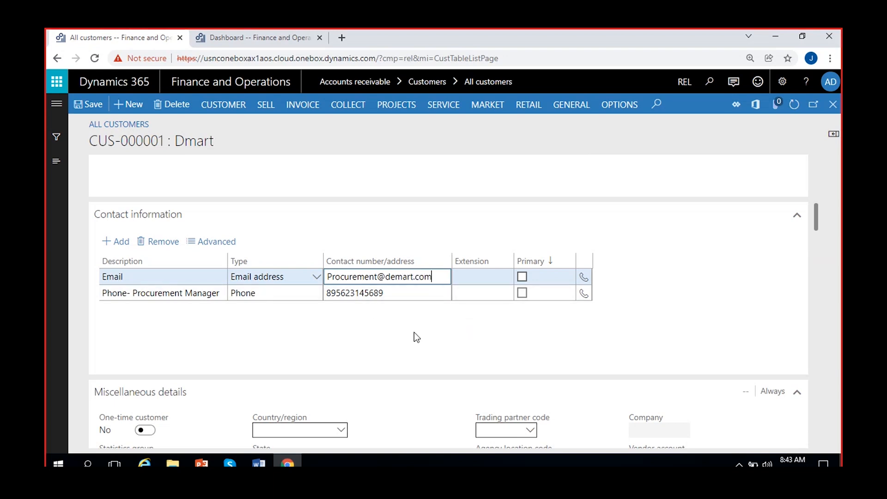
{"action": "left_click", "coordinate": [794, 105]}
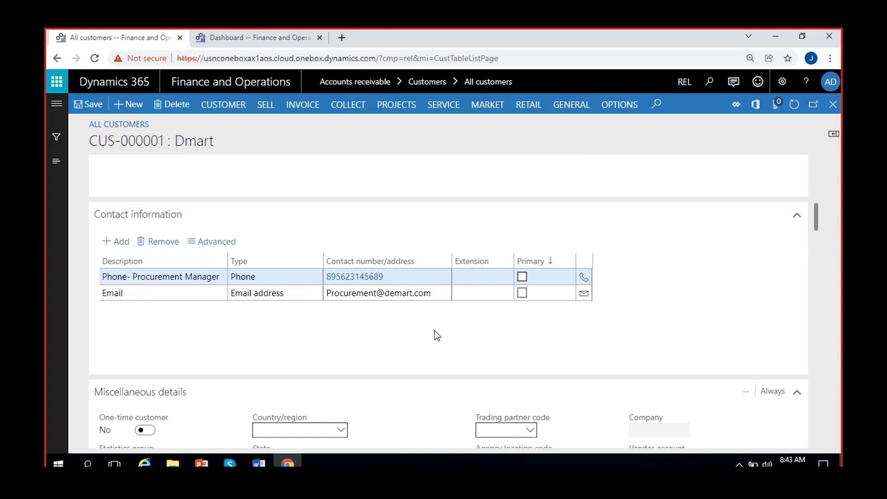
- Review Statistics group, keep Account statement Always, and return History available to Web orders
{"action": "scroll", "coordinate": [434, 335], "scroll_direction": "down", "scroll_amount": 5}
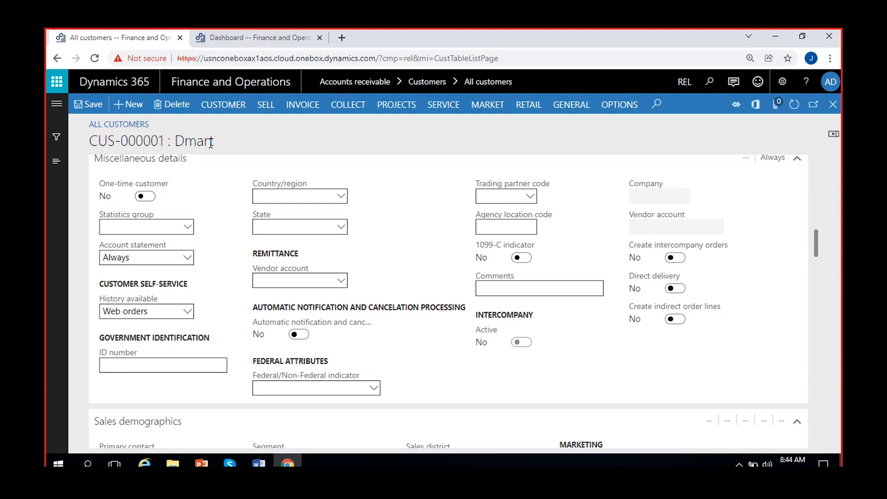
{"action": "left_click_drag", "start_coordinate": [212, 142], "coordinate": [74, 138]}
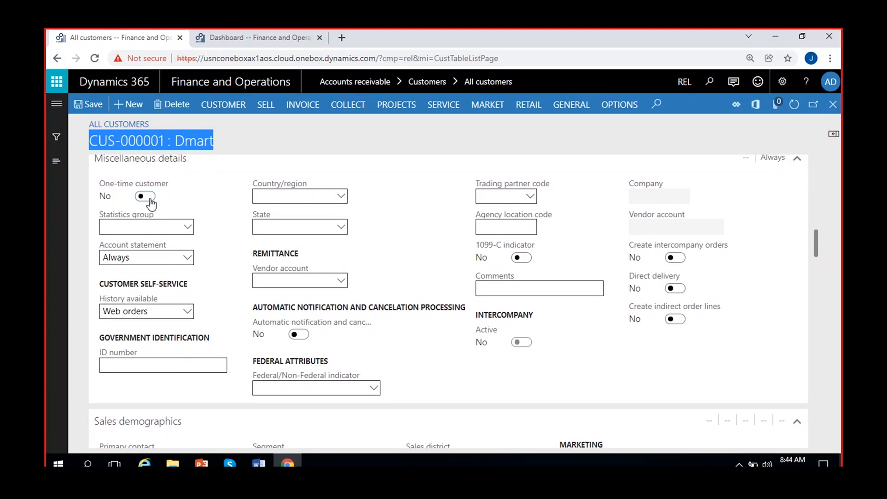
{"action": "left_click", "coordinate": [191, 228]}
{"action": "left_click", "coordinate": [191, 228]}
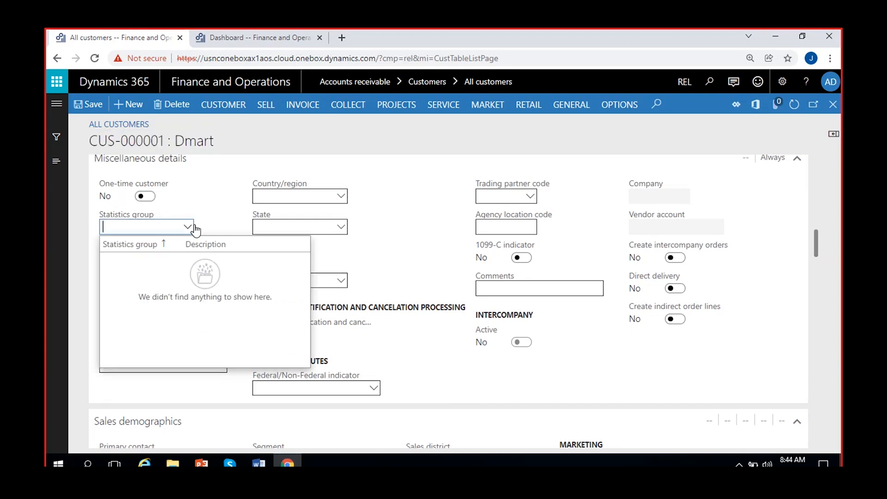
{"action": "left_click", "coordinate": [191, 228]}
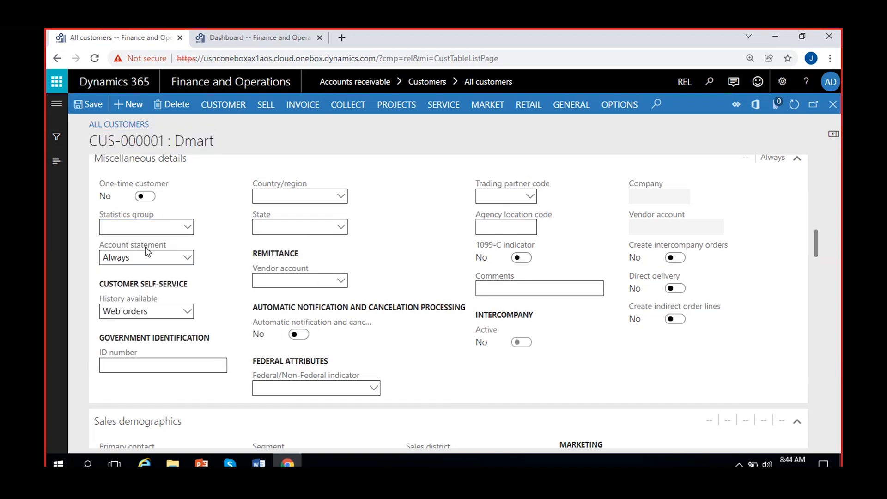
{"action": "left_click", "coordinate": [187, 259]}
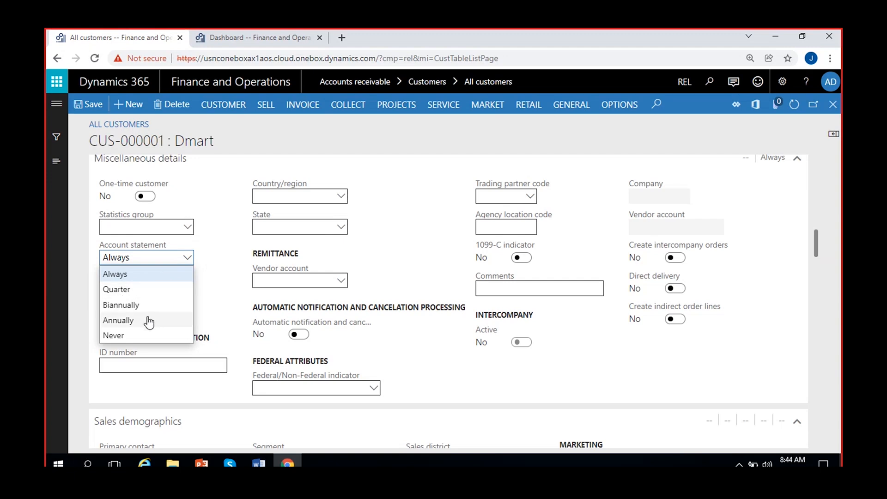
{"action": "left_click", "coordinate": [152, 277]}
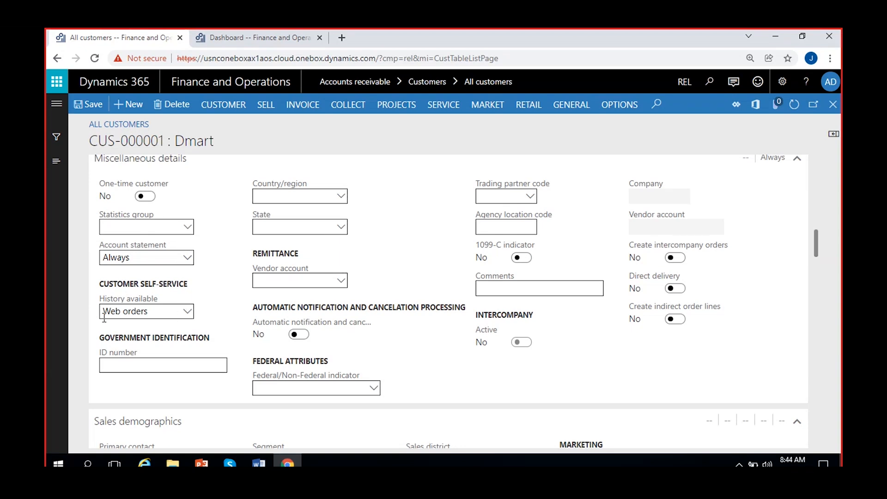
{"action": "left_click", "coordinate": [187, 312]}
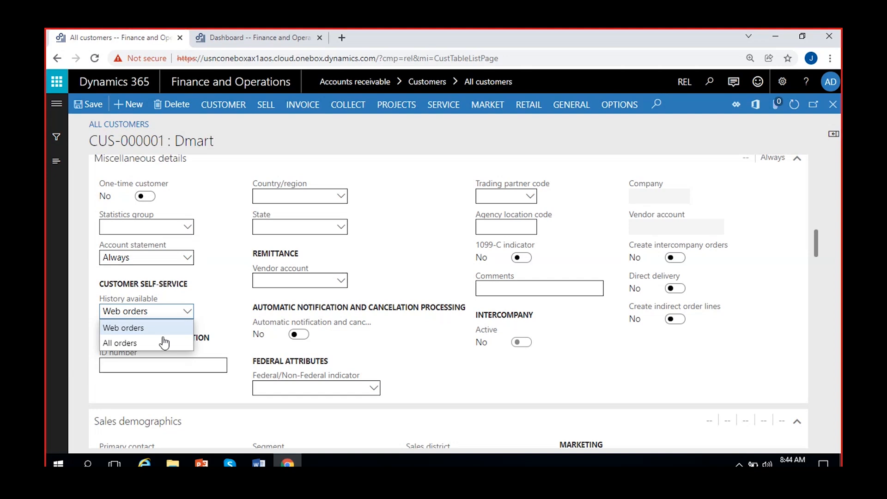
{"action": "left_click", "coordinate": [145, 343]}
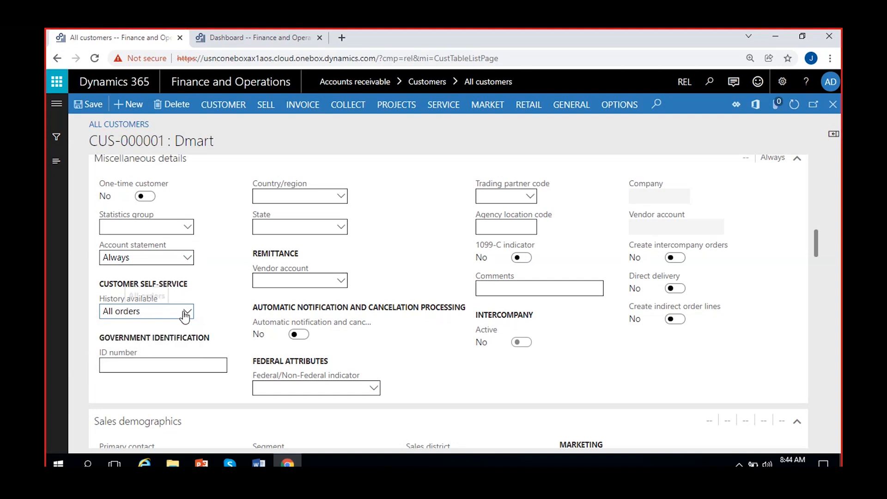
{"action": "left_click", "coordinate": [181, 313]}
{"action": "left_click", "coordinate": [149, 328]}
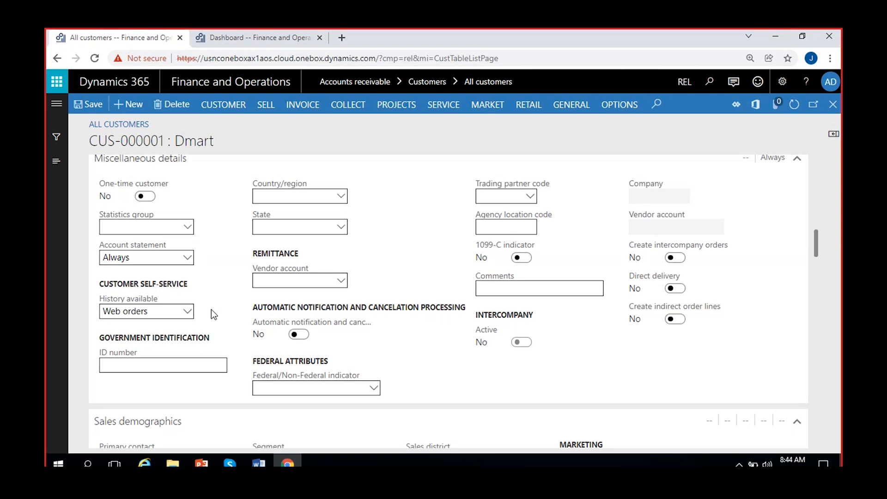
- Check the ID number, Country/region, State and remittance Vendor account fields without changing them
{"action": "left_click", "coordinate": [151, 366]}
{"action": "left_click", "coordinate": [341, 197]}
{"action": "left_click", "coordinate": [342, 196]}
{"action": "left_click", "coordinate": [340, 227]}
{"action": "left_click", "coordinate": [223, 320]}
{"action": "left_click", "coordinate": [341, 282]}
{"action": "left_click", "coordinate": [416, 266]}
{"action": "double_click", "coordinate": [145, 140]}
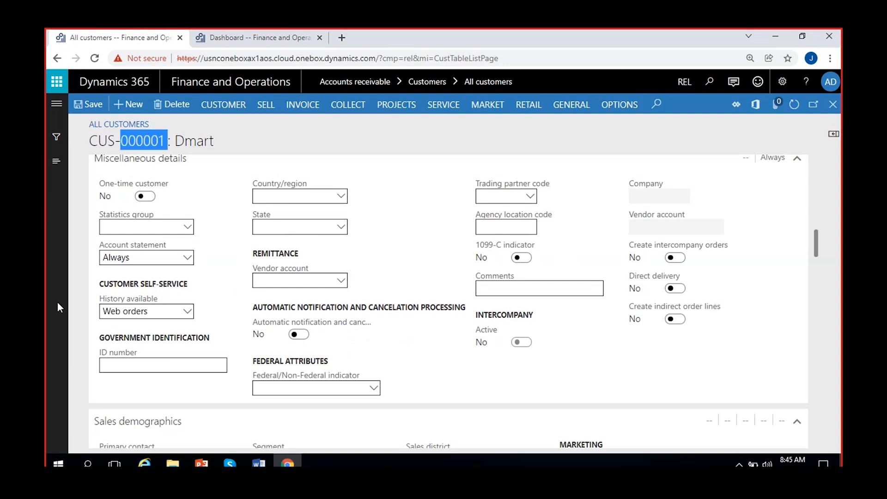
- Open the remittance Vendor account lookup, close it unchosen, then reopen it
{"action": "left_click", "coordinate": [60, 243]}
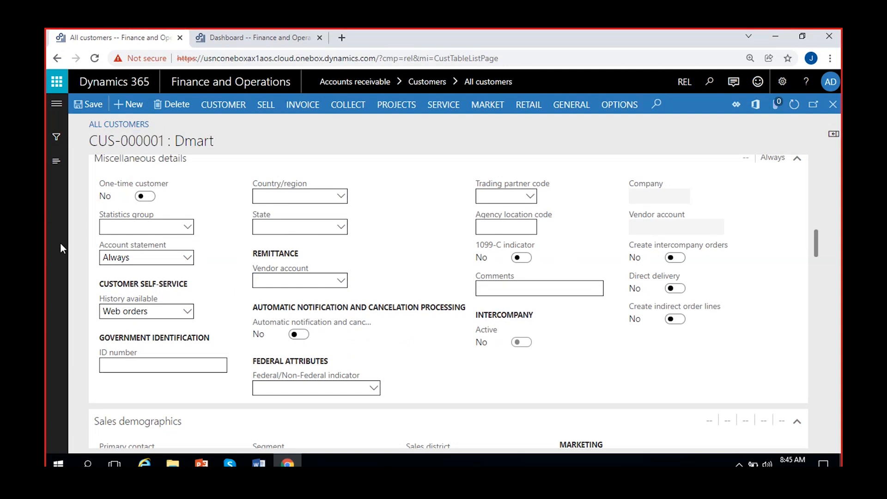
{"action": "left_click", "coordinate": [341, 280]}
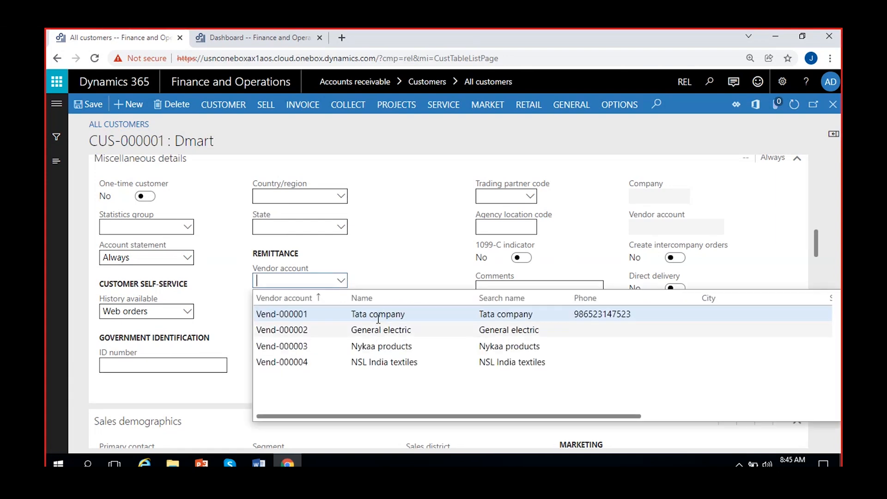
{"action": "left_click", "coordinate": [379, 273]}
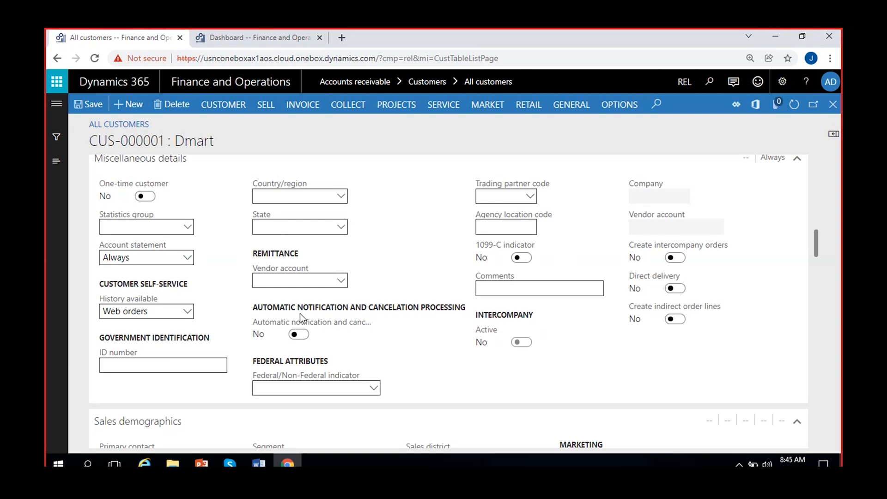
{"action": "left_click", "coordinate": [342, 280]}
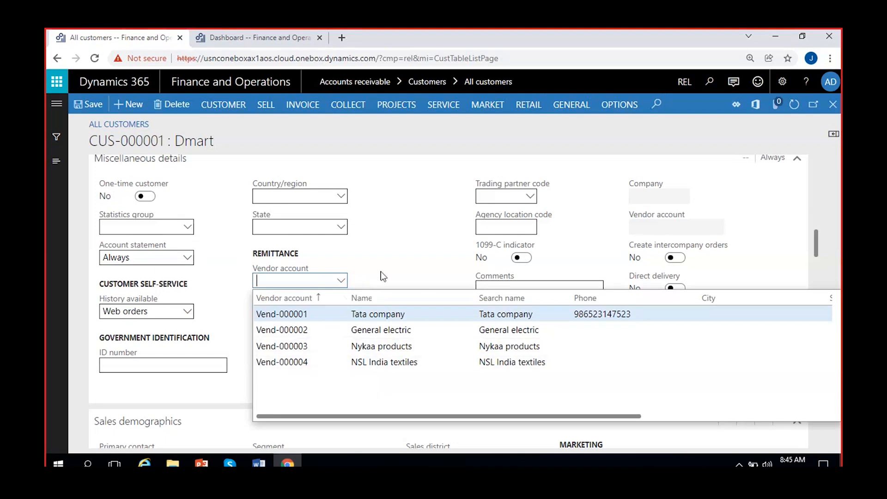
- Close the vendor account list without selecting a vendor
{"action": "left_click", "coordinate": [358, 285]}
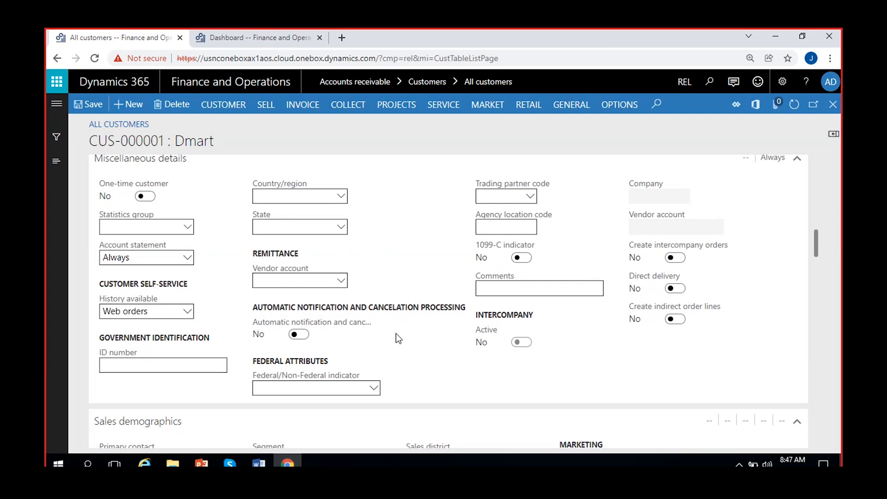
- Leave Federal/Non-Federal indicator empty and check the Trading partner code choices
{"action": "left_click", "coordinate": [374, 389]}
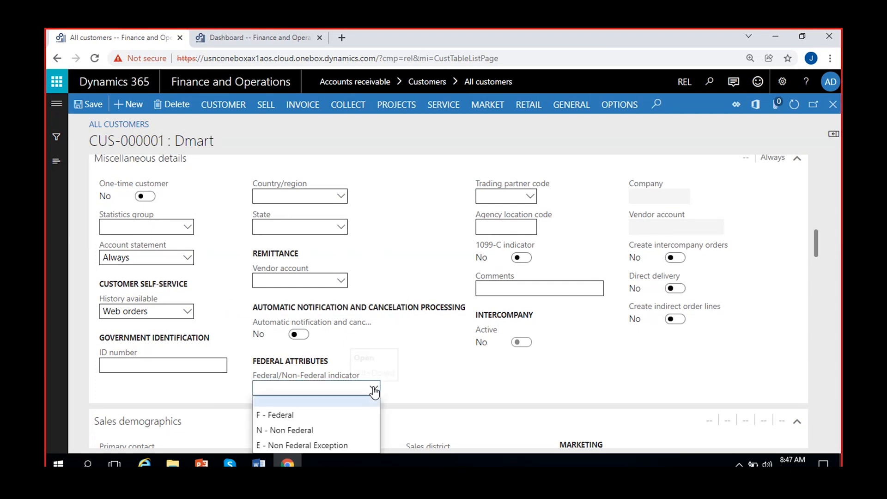
{"action": "scroll", "coordinate": [422, 336], "scroll_direction": "down", "scroll_amount": 1}
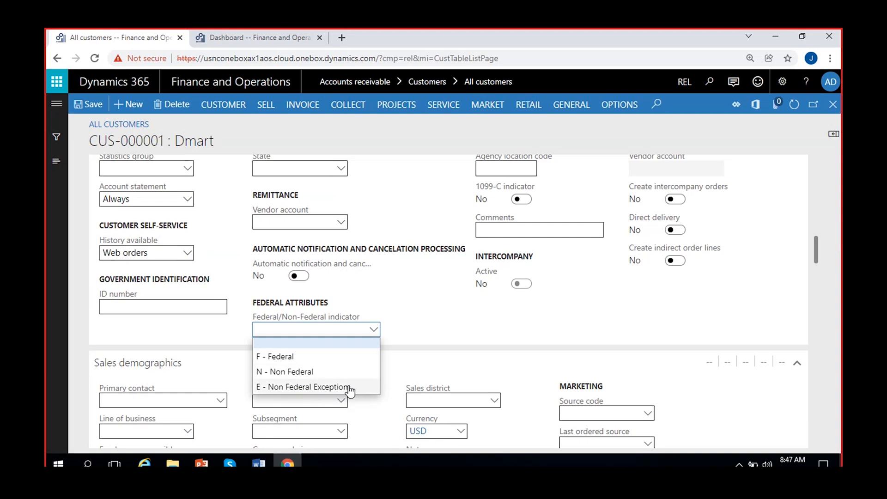
{"action": "left_click", "coordinate": [416, 310]}
{"action": "scroll", "coordinate": [395, 331], "scroll_direction": "up", "scroll_amount": 1}
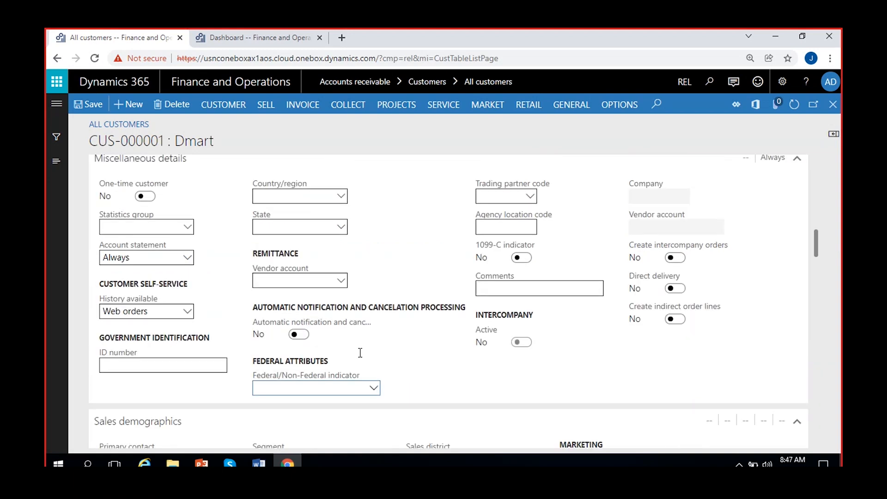
{"action": "left_click", "coordinate": [531, 197]}
{"action": "left_click", "coordinate": [575, 182]}
{"action": "left_click", "coordinate": [683, 82]}
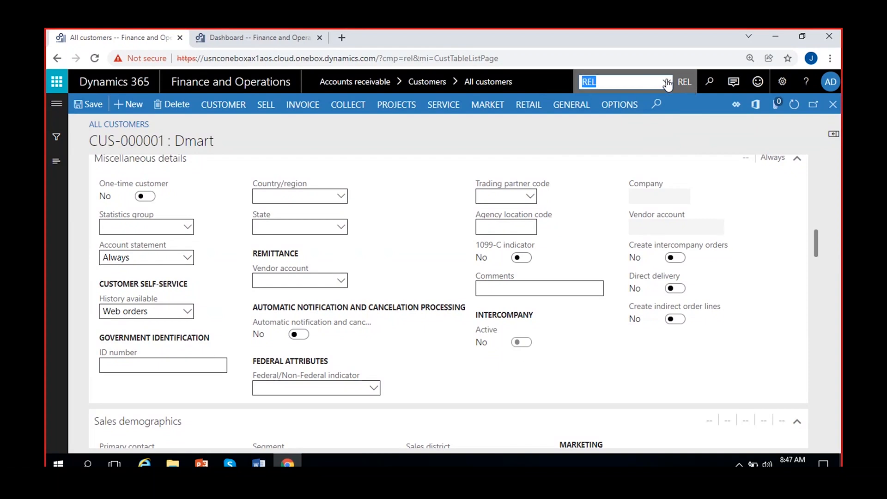
{"action": "left_click", "coordinate": [668, 84]}
{"action": "scroll", "coordinate": [680, 160], "scroll_direction": "down", "scroll_amount": 3}
{"action": "scroll", "coordinate": [681, 162], "scroll_direction": "up", "scroll_amount": 10}
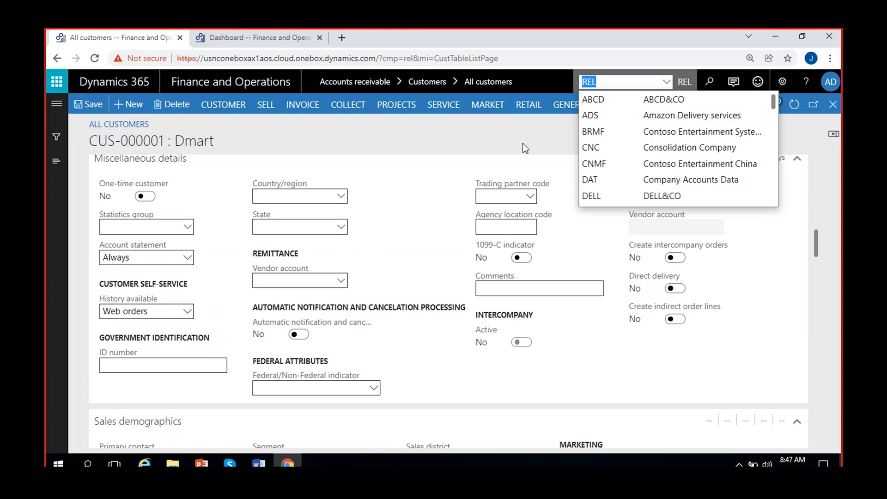
{"action": "left_click", "coordinate": [545, 136]}
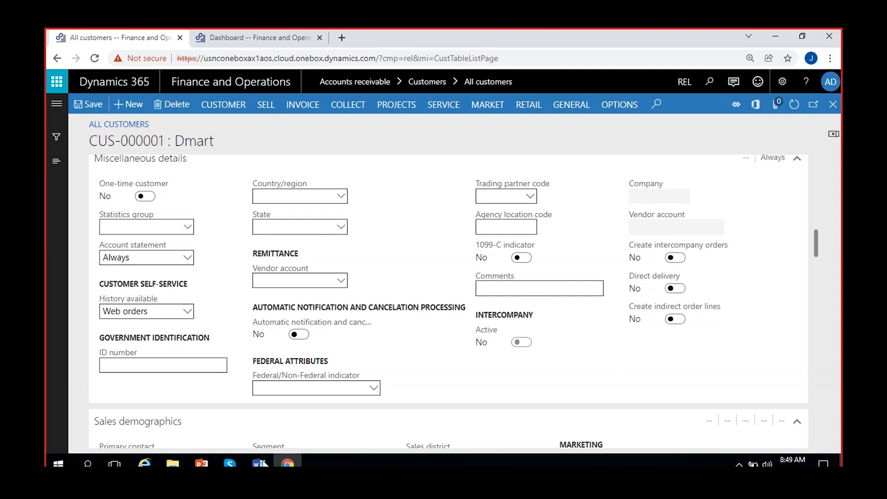
- In the Dynamics new document, start a fresh page with heading 'REL - Sales order - cus-1'
{"action": "left_click", "coordinate": [259, 462]}
{"action": "left_click", "coordinate": [223, 430]}
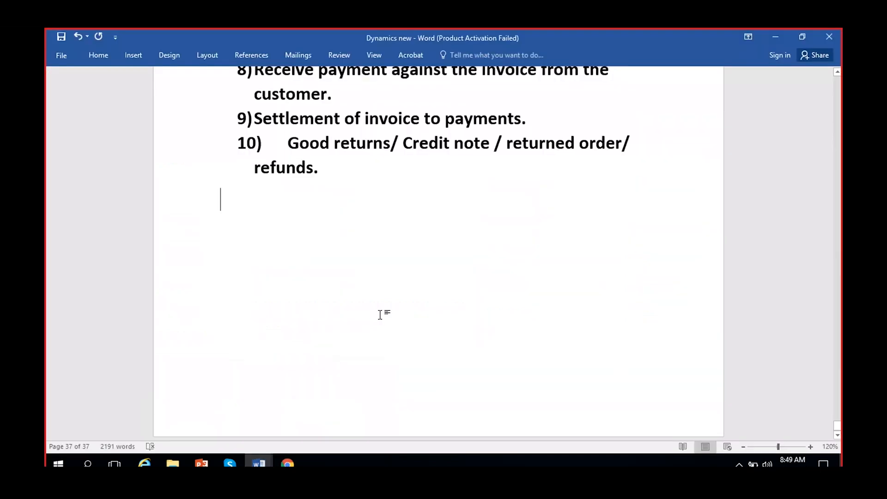
{"action": "key", "text": "Return"}
{"action": "key", "text": "Return"}
{"action": "key", "text": "Return"}
{"action": "key", "text": "Return"}
{"action": "key", "text": "Return"}
{"action": "key", "text": "Return"}
{"action": "key", "text": "Return"}
{"action": "scroll", "coordinate": [382, 317], "scroll_direction": "down", "scroll_amount": 7}
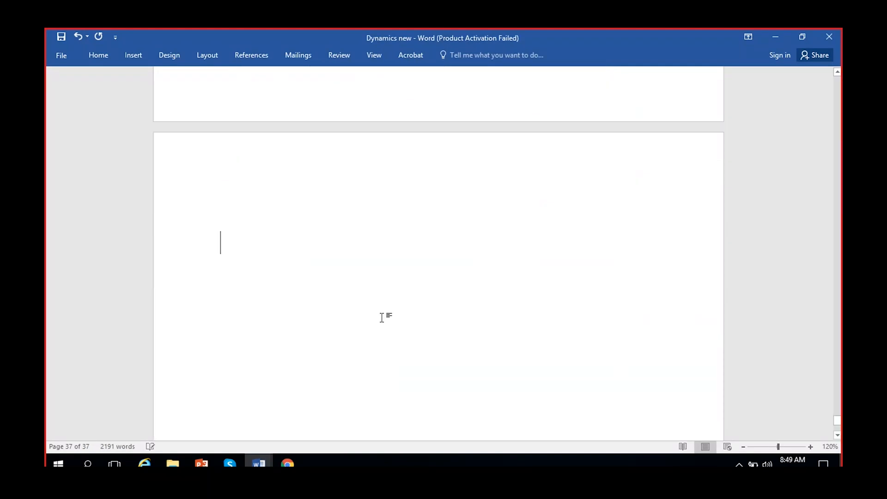
{"action": "type", "text": "REL "}
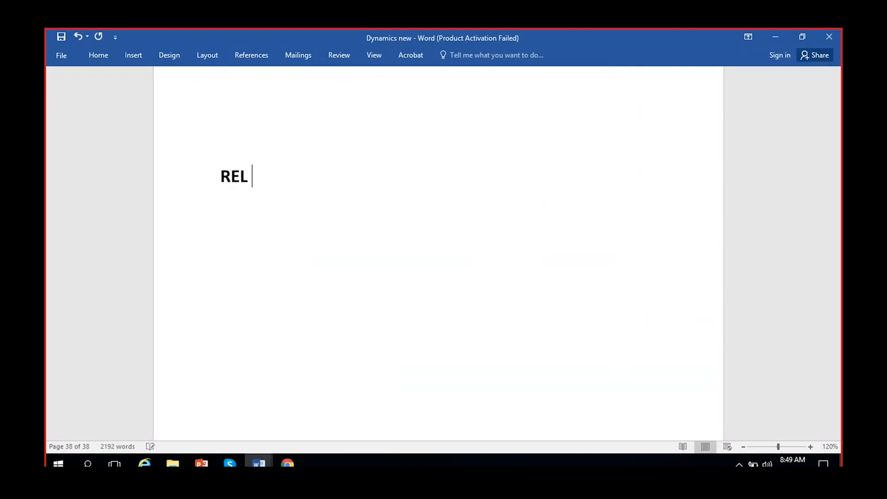
{"action": "type", "text": "- Sales or"}
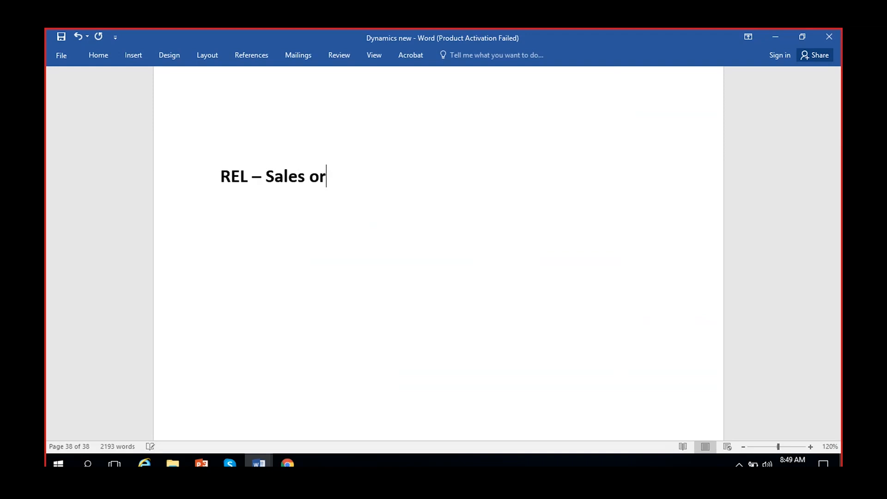
{"action": "type", "text": "der - cu"}
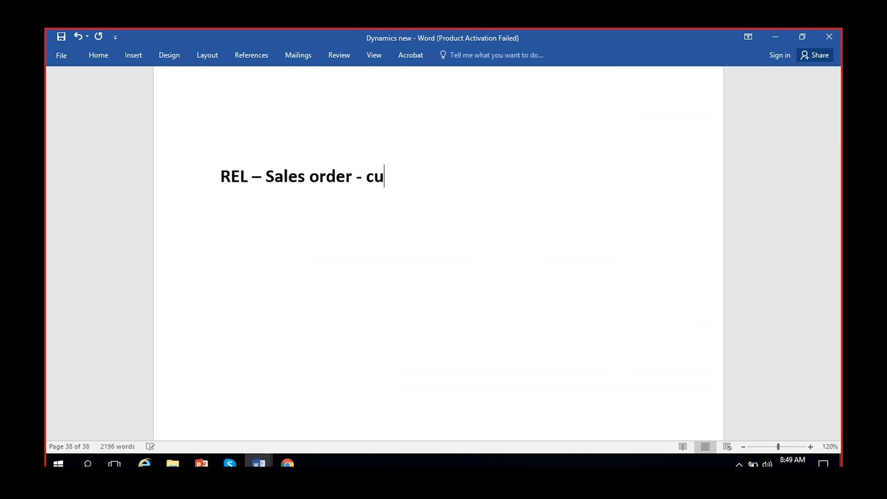
{"action": "type", "text": "s-1"}
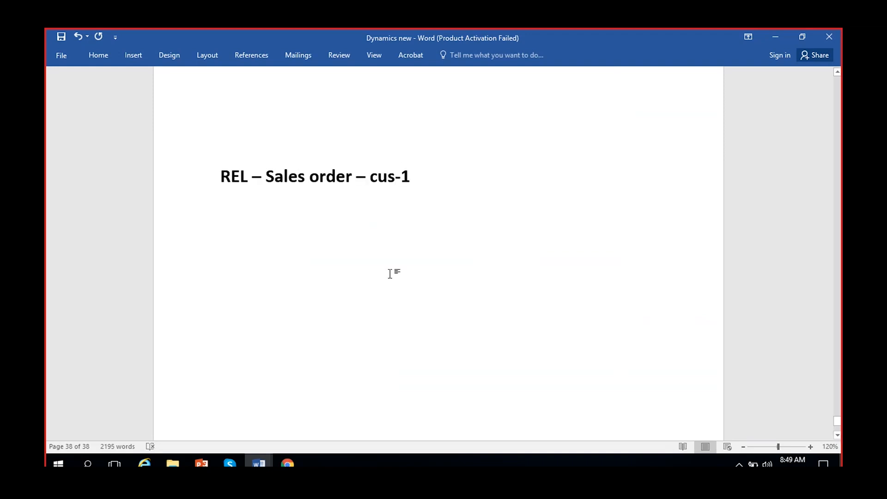
{"action": "key", "text": "Return"}
- Type the line 'Buy goods from ADS -' beneath the heading
{"action": "left_click_drag", "start_coordinate": [420, 181], "coordinate": [381, 180]}
{"action": "left_click", "coordinate": [283, 204]}
{"action": "type", "text": "ADS -"}
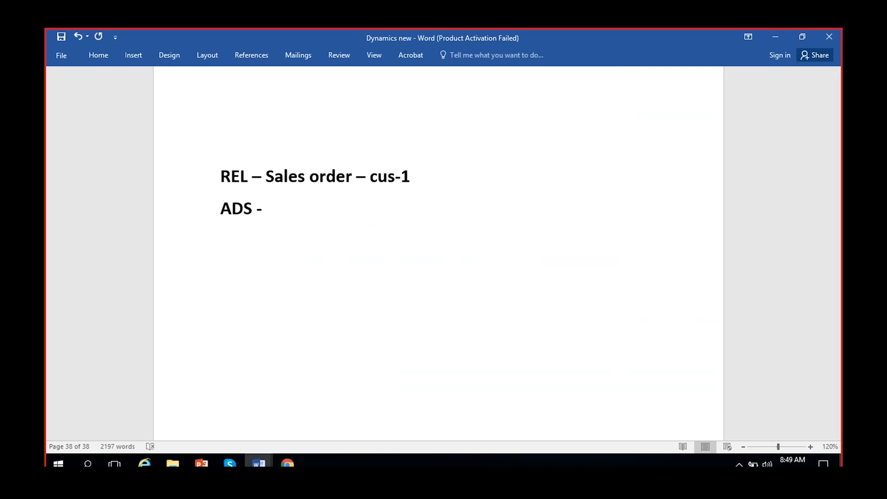
{"action": "left_click", "coordinate": [221, 210]}
{"action": "type", "text": "Buy gooods"}
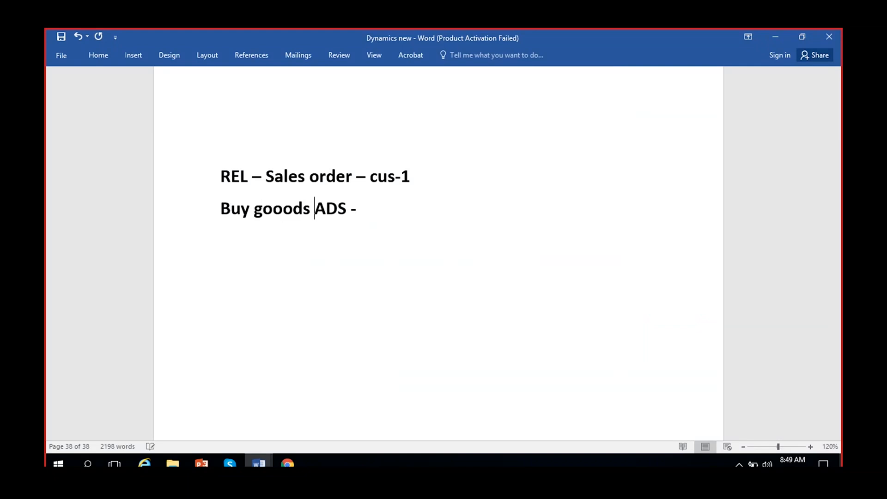
{"action": "key", "text": "BackSpace"}
{"action": "key", "text": "BackSpace"}
{"action": "key", "text": "BackSpace"}
{"action": "key", "text": "BackSpace"}
{"action": "type", "text": "ods from"}
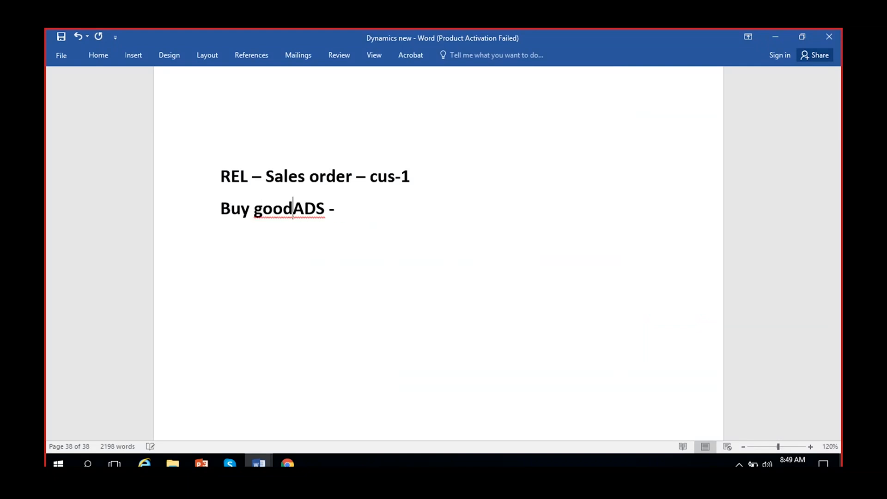
{"action": "left_click", "coordinate": [407, 214]}
{"action": "key", "text": "BackSpace"}
{"action": "key", "text": "BackSpace"}
{"action": "key", "text": "Return"}
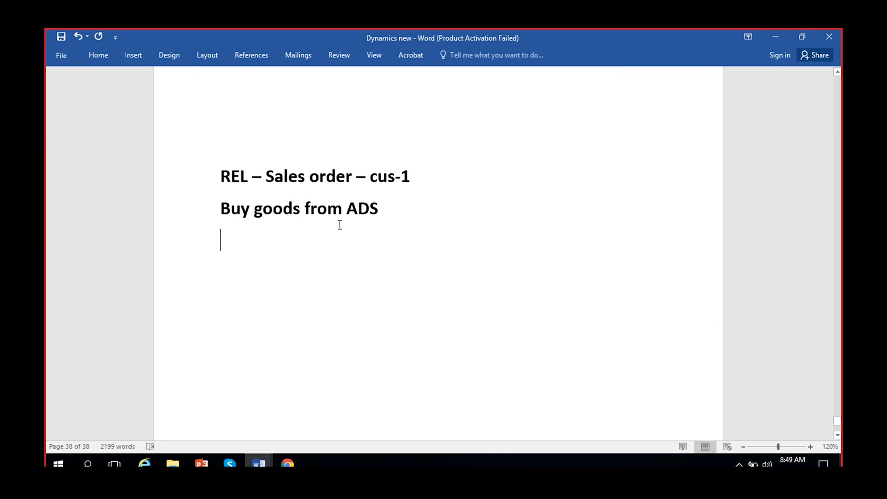
- Extend the Buy goods line with '- Give delivery address as cus-1 address'
{"action": "left_click", "coordinate": [390, 221]}
{"action": "triple_click", "coordinate": [247, 213]}
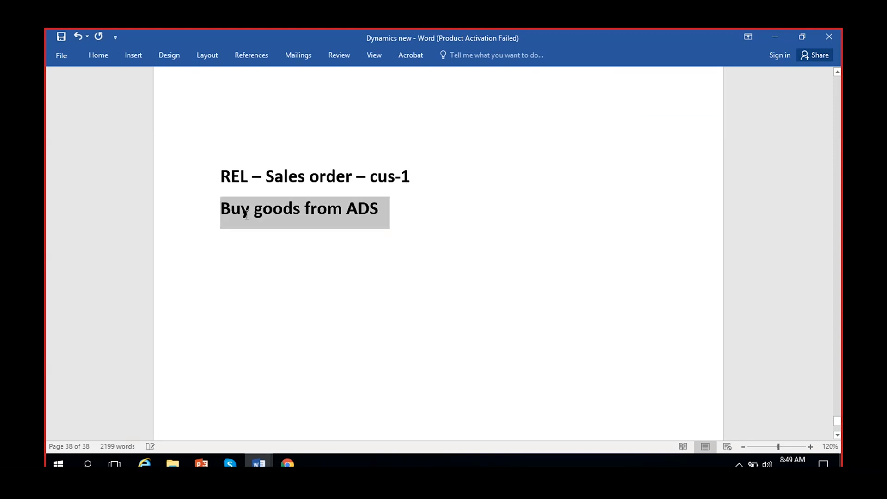
{"action": "left_click", "coordinate": [401, 213]}
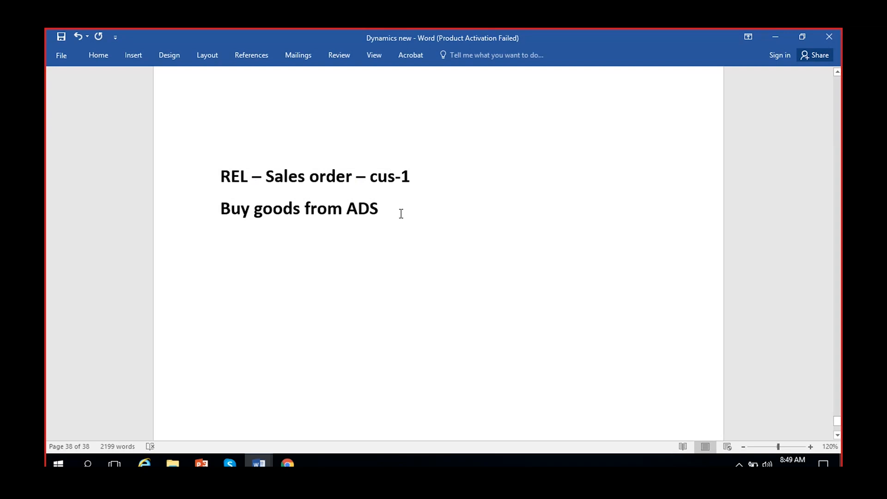
{"action": "type", "text": "- G"}
{"action": "type", "text": "ive de"}
{"action": "type", "text": "livery address"}
{"action": "type", "text": " as cus"}
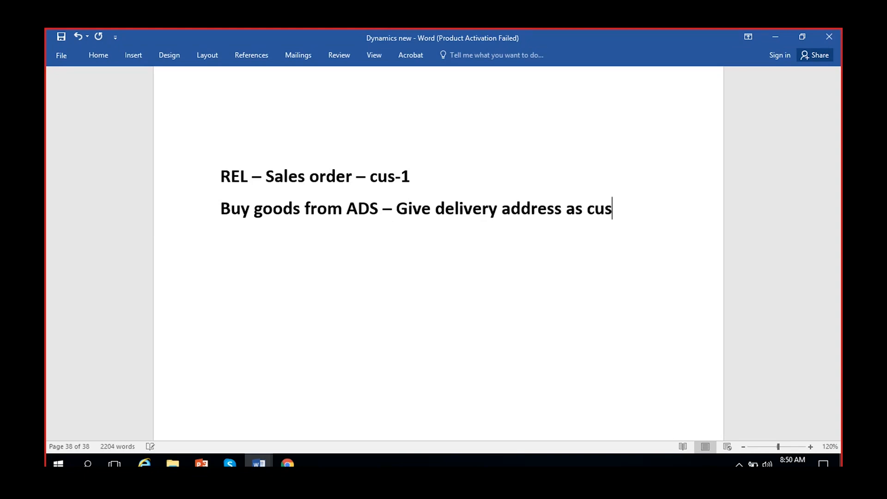
{"action": "type", "text": "-q"}
{"action": "key", "text": "BackSpace"}
{"action": "type", "text": "1 address"}
{"action": "left_click_drag", "start_coordinate": [352, 205], "coordinate": [378, 208]}
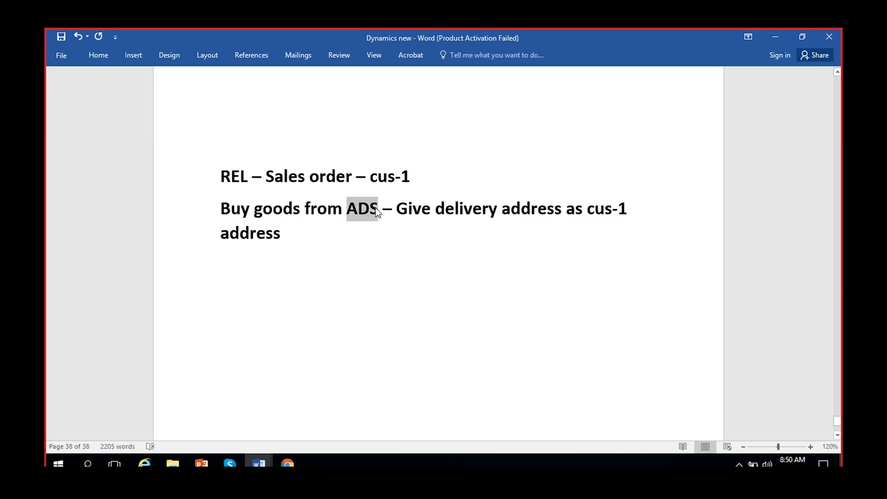
{"action": "left_click", "coordinate": [627, 211]}
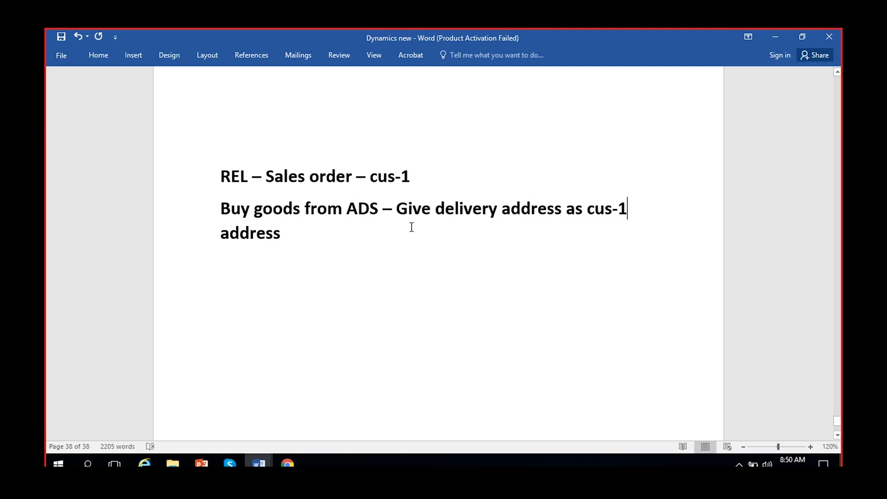
- Insert the line 'REL - PO is created for ADS' below the heading
{"action": "left_click_drag", "start_coordinate": [587, 210], "coordinate": [651, 209]}
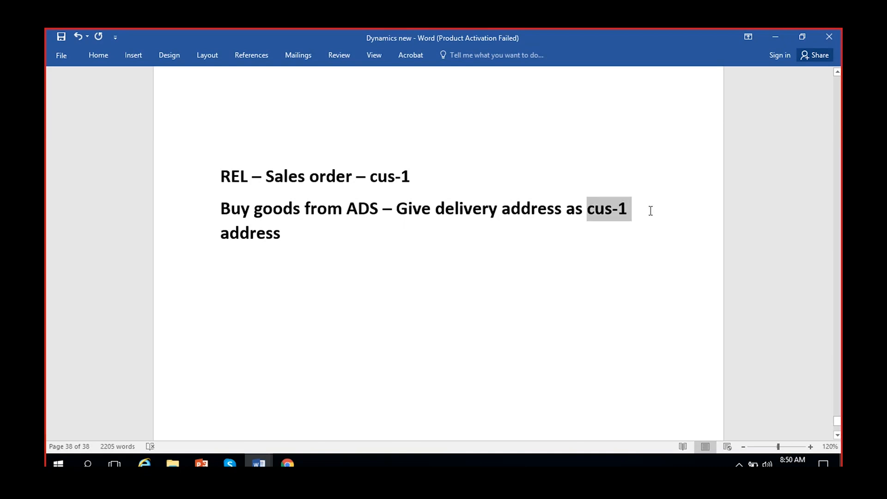
{"action": "left_click", "coordinate": [346, 178]}
{"action": "left_click_drag", "start_coordinate": [425, 176], "coordinate": [199, 178]}
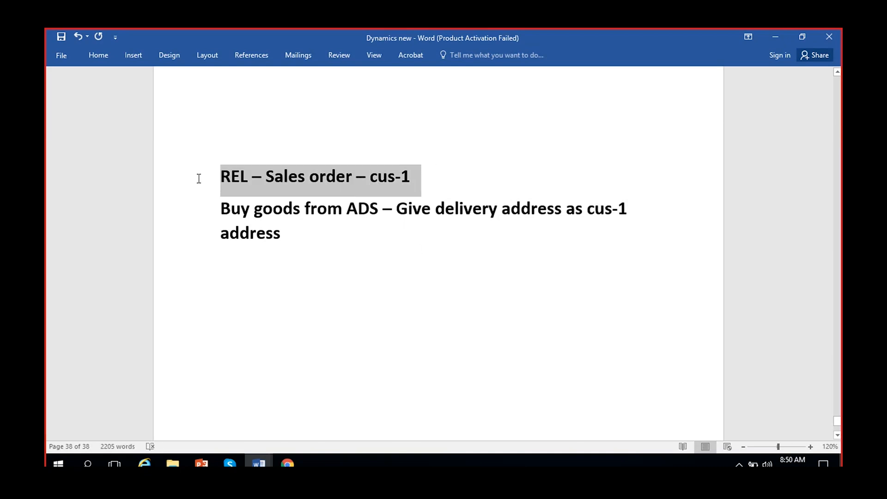
{"action": "left_click", "coordinate": [414, 179]}
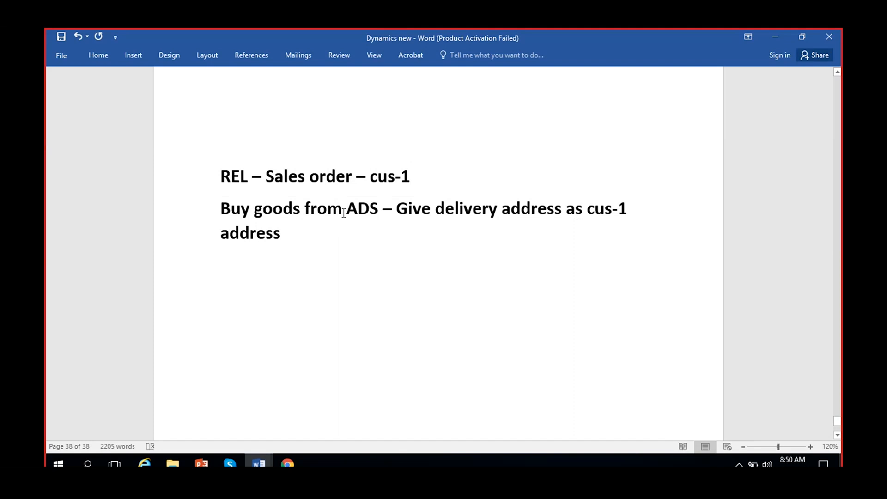
{"action": "left_click_drag", "start_coordinate": [343, 211], "coordinate": [387, 215]}
{"action": "left_click", "coordinate": [344, 253]}
{"action": "left_click", "coordinate": [421, 175]}
{"action": "key", "text": "Return"}
{"action": "type", "text": "RE"}
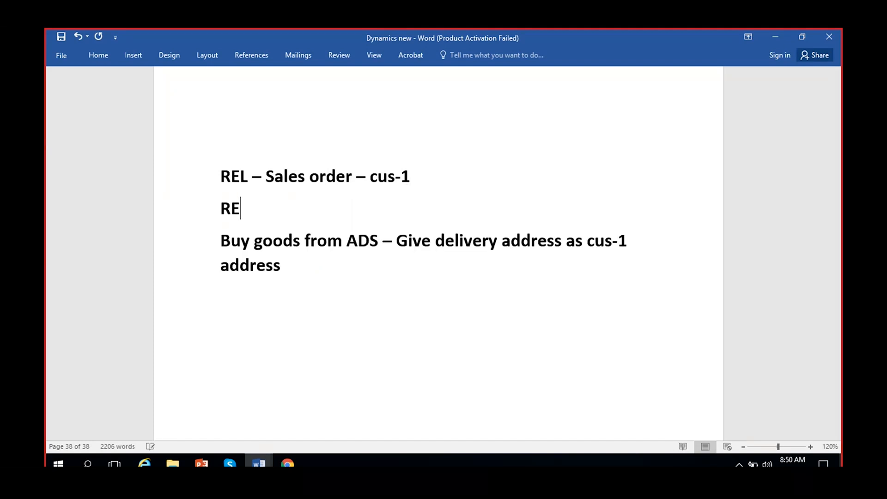
{"action": "type", "text": "L - PO is create"}
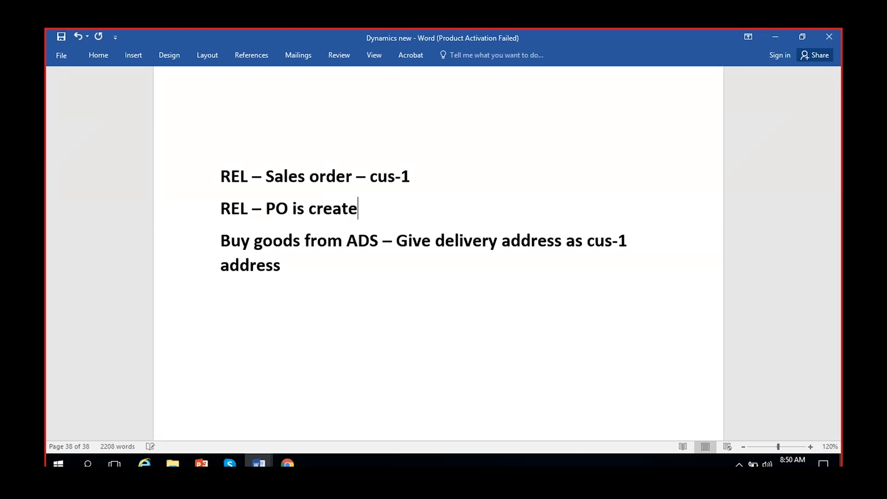
{"action": "type", "text": "d for ADS"}
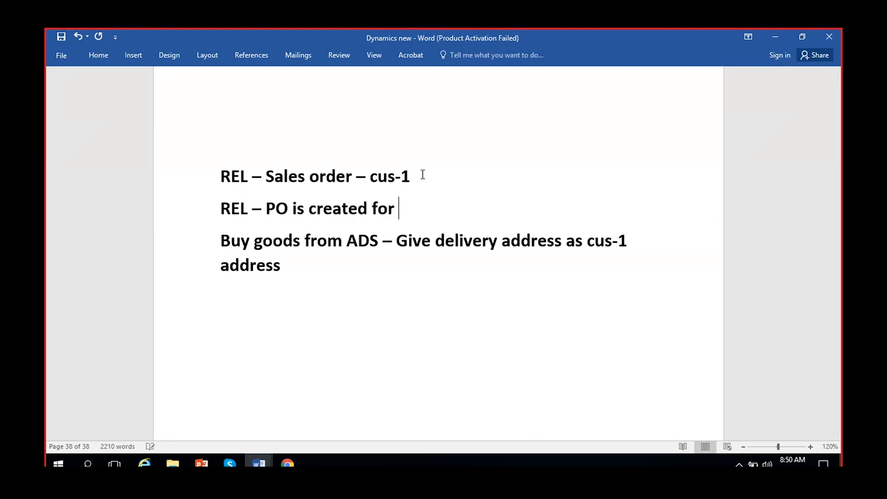
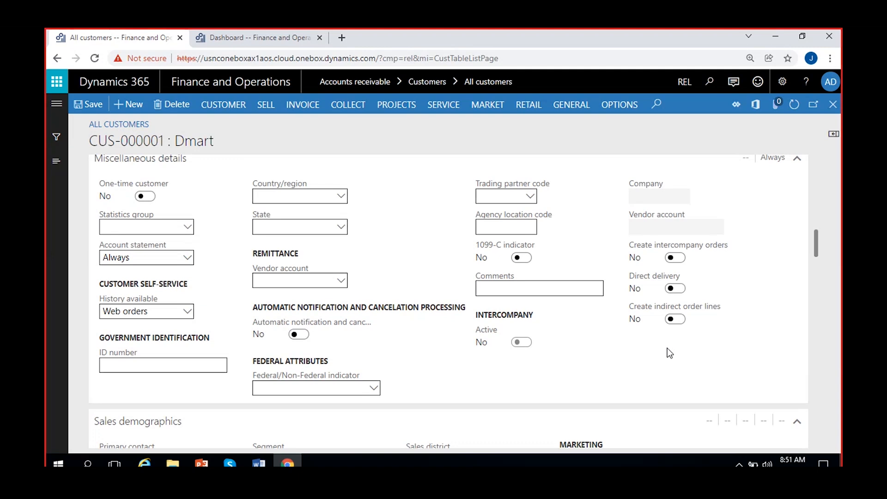
- Switch Dmart's Create intercompany orders toggle to Yes and show the GENERAL actions
{"action": "left_click", "coordinate": [671, 258]}
{"action": "left_click", "coordinate": [562, 110]}
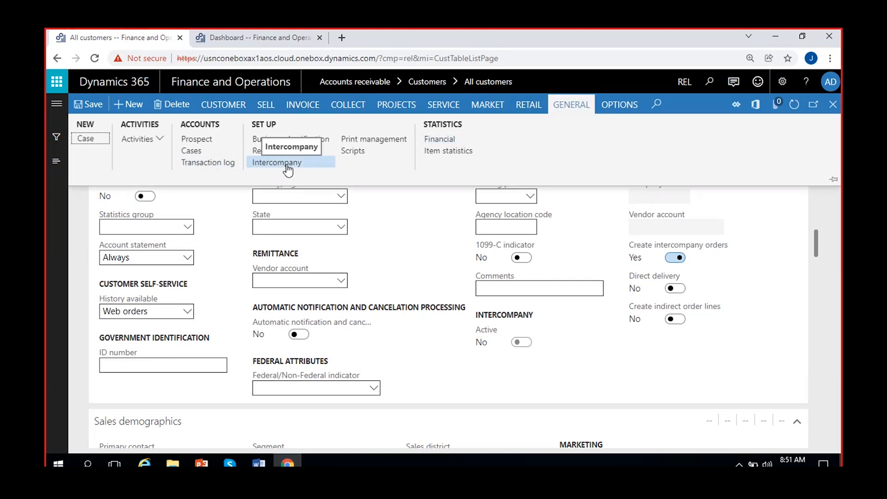
- Set Create intercompany orders back to No and scroll down to Sales demographics
{"action": "left_click", "coordinate": [675, 258]}
{"action": "scroll", "coordinate": [409, 359], "scroll_direction": "down", "scroll_amount": 3}
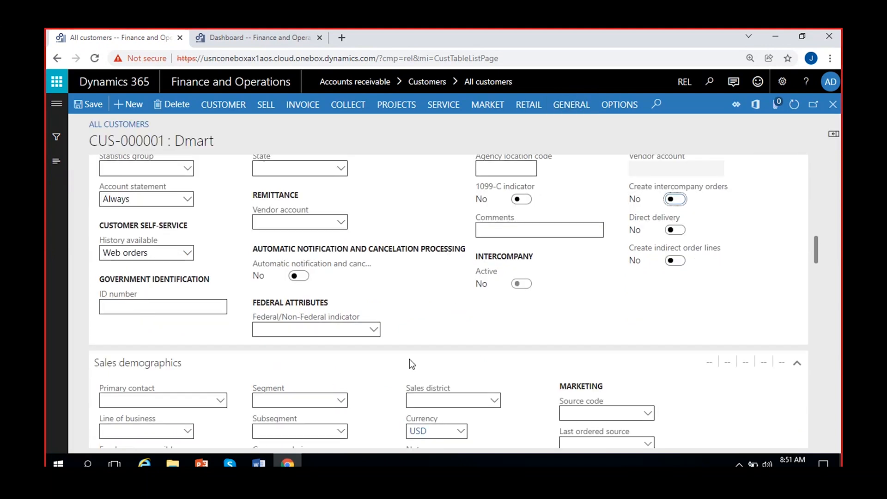
{"action": "scroll", "coordinate": [409, 359], "scroll_direction": "down", "scroll_amount": 3}
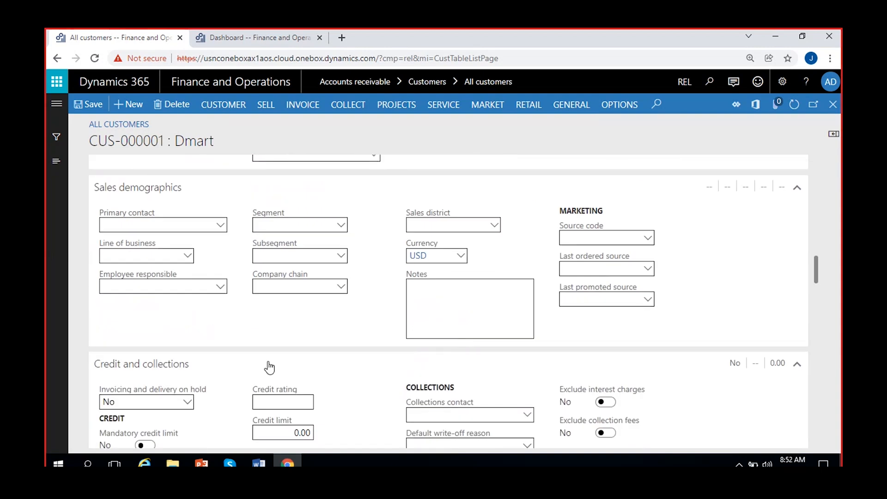
{"action": "left_click", "coordinate": [222, 227]}
{"action": "left_click", "coordinate": [223, 227]}
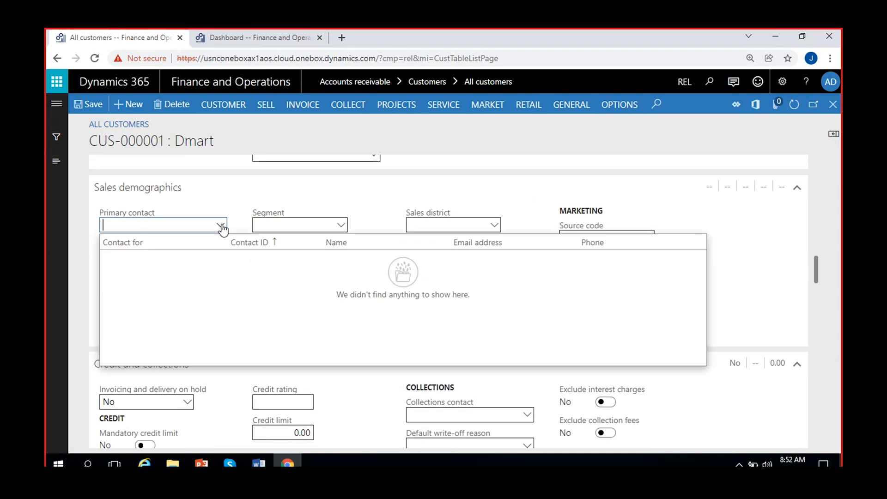
{"action": "left_click", "coordinate": [245, 211]}
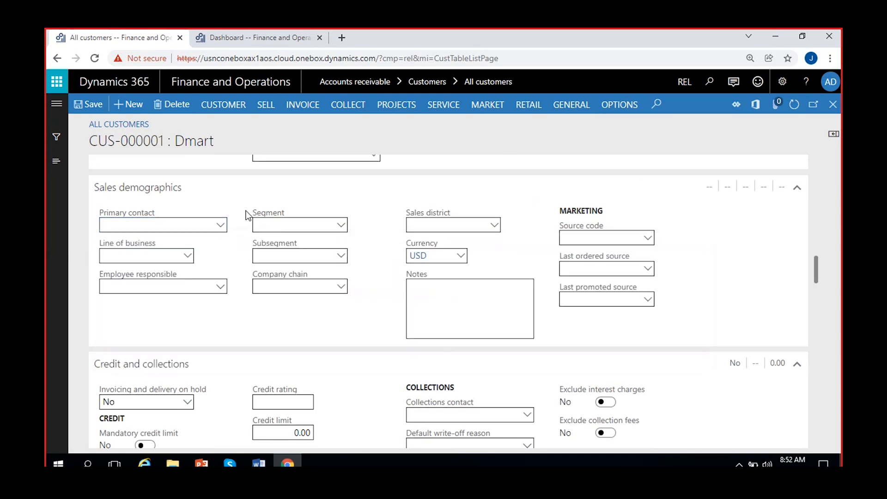
{"action": "left_click", "coordinate": [188, 255]}
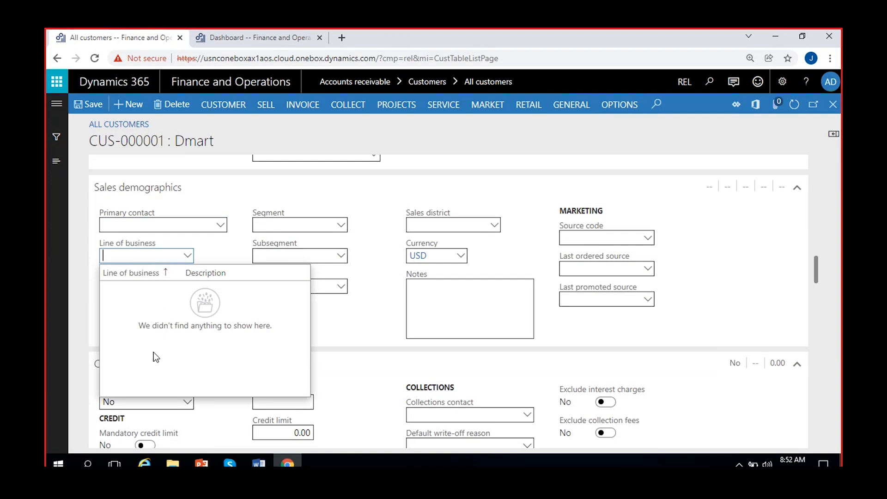
{"action": "left_click", "coordinate": [188, 257]}
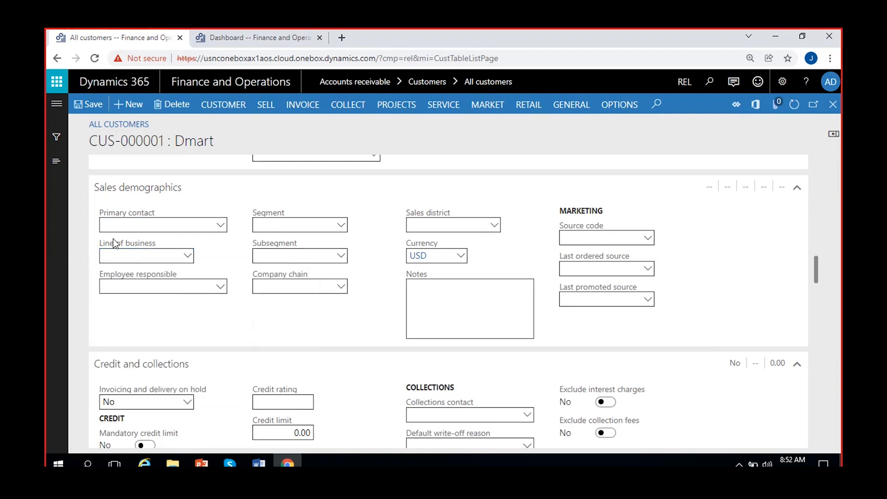
{"action": "right_click", "coordinate": [188, 257]}
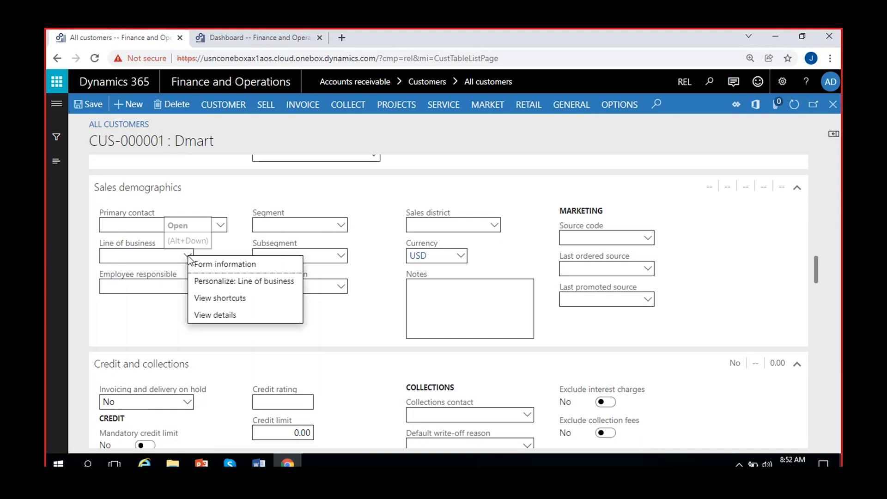
{"action": "left_click", "coordinate": [141, 323]}
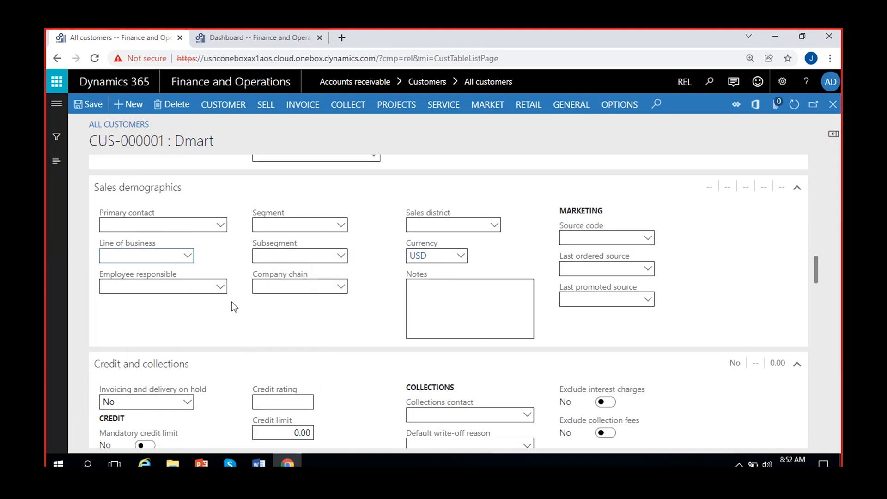
{"action": "left_click", "coordinate": [209, 318]}
{"action": "left_click", "coordinate": [218, 289]}
{"action": "left_click", "coordinate": [218, 289]}
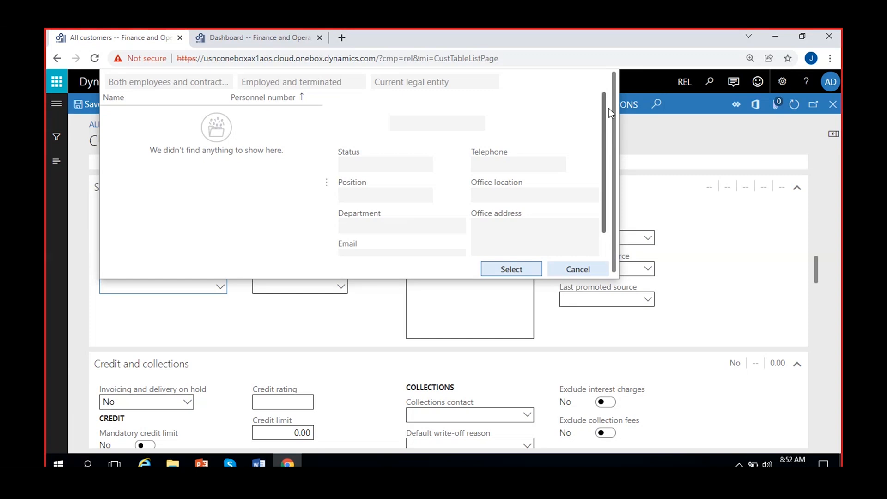
{"action": "scroll", "coordinate": [589, 132], "scroll_direction": "down", "scroll_amount": 1}
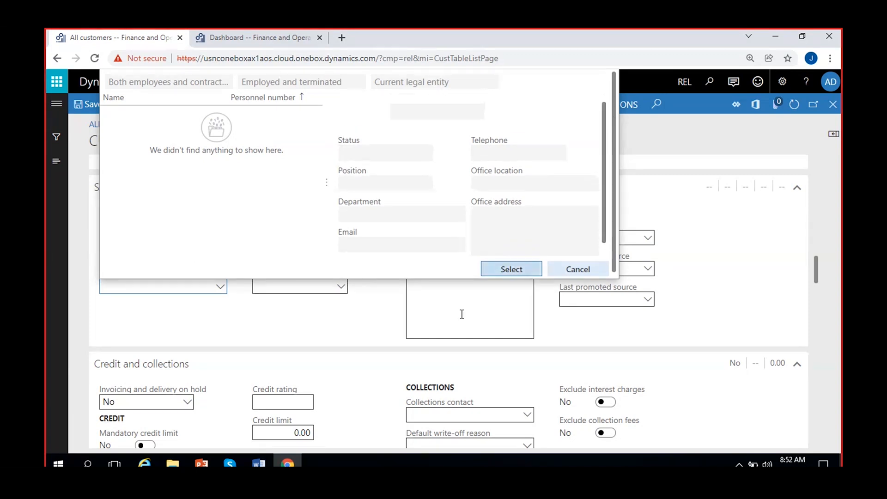
{"action": "left_click", "coordinate": [345, 321]}
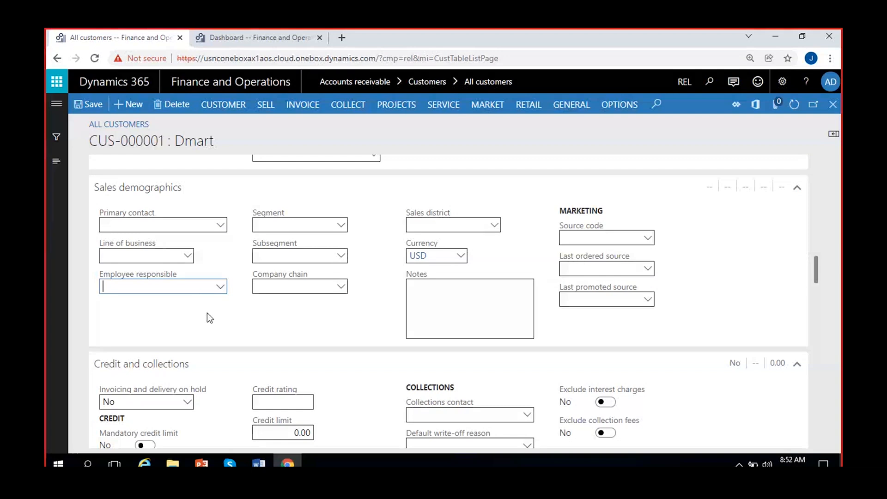
{"action": "left_click", "coordinate": [191, 309]}
{"action": "left_click", "coordinate": [343, 227]}
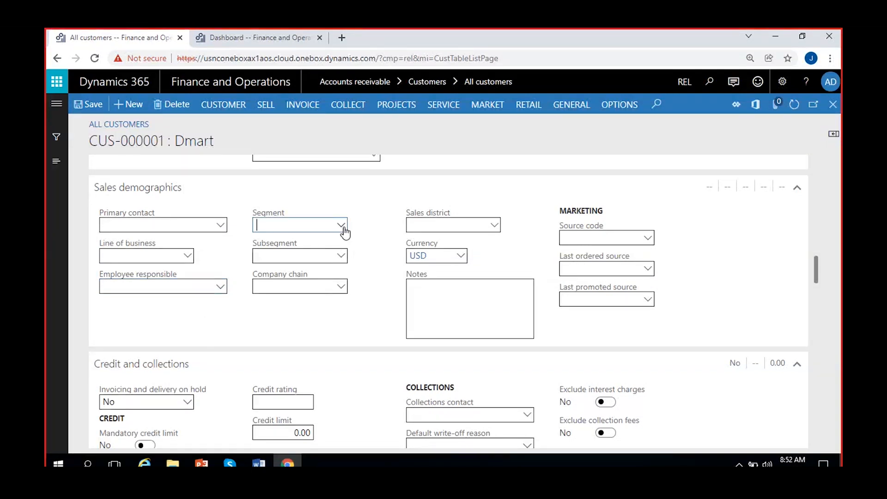
{"action": "left_click", "coordinate": [387, 221]}
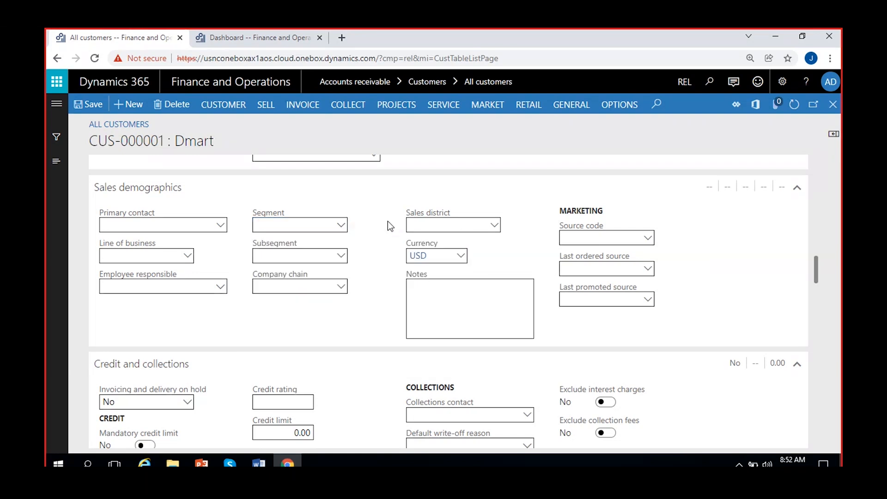
{"action": "left_click", "coordinate": [344, 288]}
{"action": "left_click", "coordinate": [342, 287]}
{"action": "left_click", "coordinate": [231, 320]}
{"action": "left_click", "coordinate": [495, 226]}
{"action": "left_click", "coordinate": [382, 308]}
{"action": "left_click", "coordinate": [462, 295]}
{"action": "scroll", "coordinate": [375, 328], "scroll_direction": "down", "scroll_amount": 3}
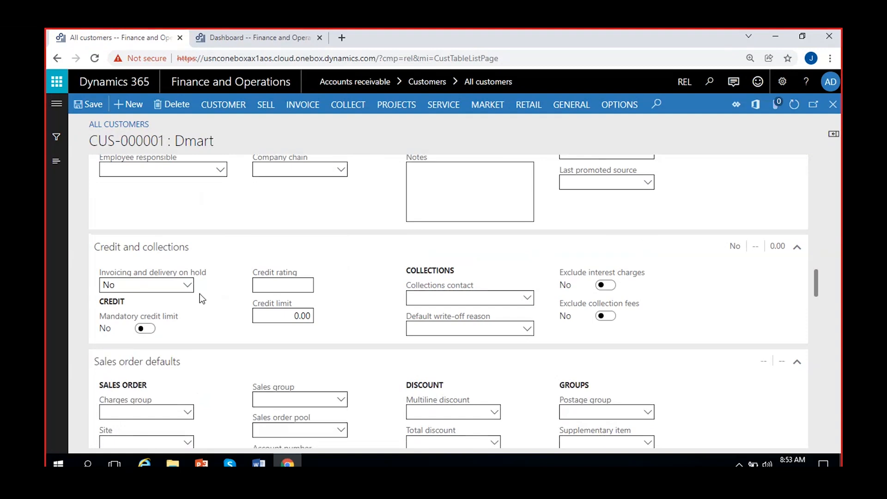
- Try Invoicing and delivery on hold values All, Invoice and Payment, then return it to No
{"action": "left_click", "coordinate": [187, 284]}
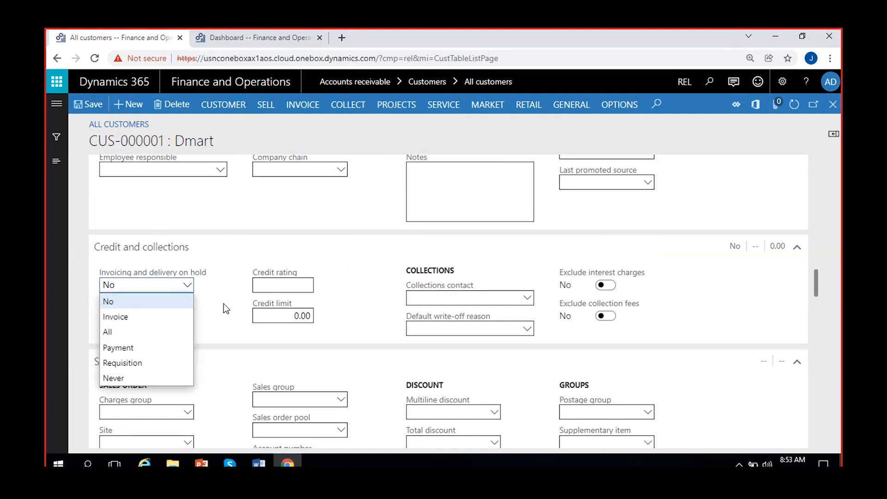
{"action": "left_click", "coordinate": [217, 304]}
{"action": "left_click", "coordinate": [187, 285]}
{"action": "left_click", "coordinate": [187, 286]}
{"action": "left_click", "coordinate": [187, 284]}
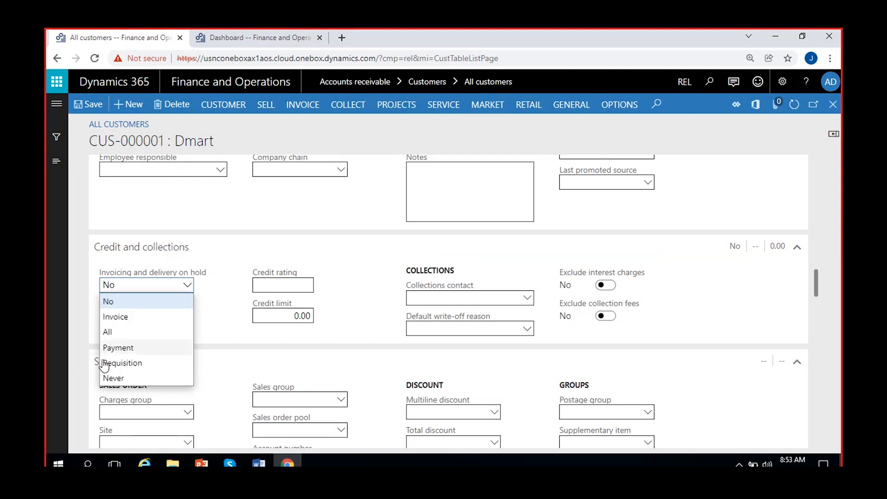
{"action": "left_click", "coordinate": [138, 337]}
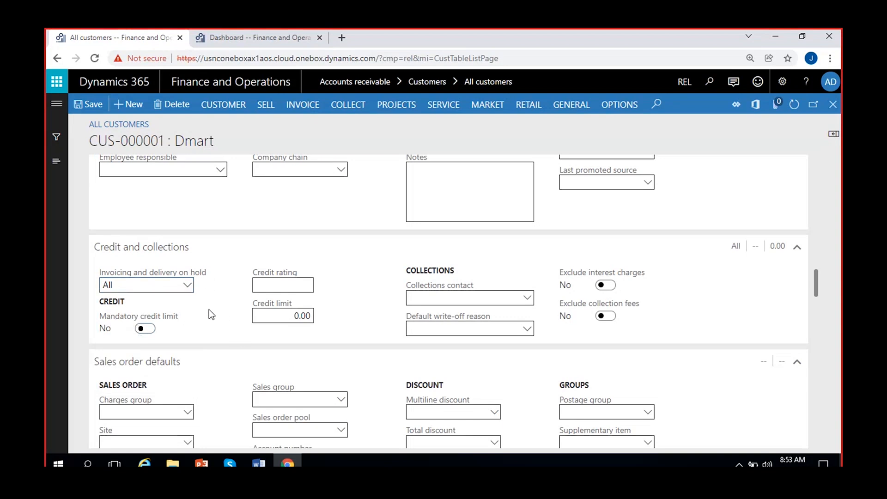
{"action": "left_click", "coordinate": [187, 284]}
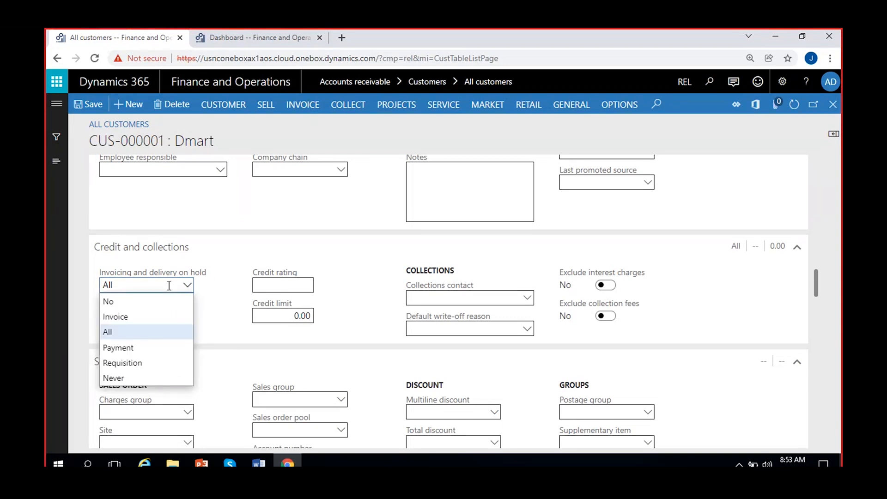
{"action": "left_click", "coordinate": [143, 318]}
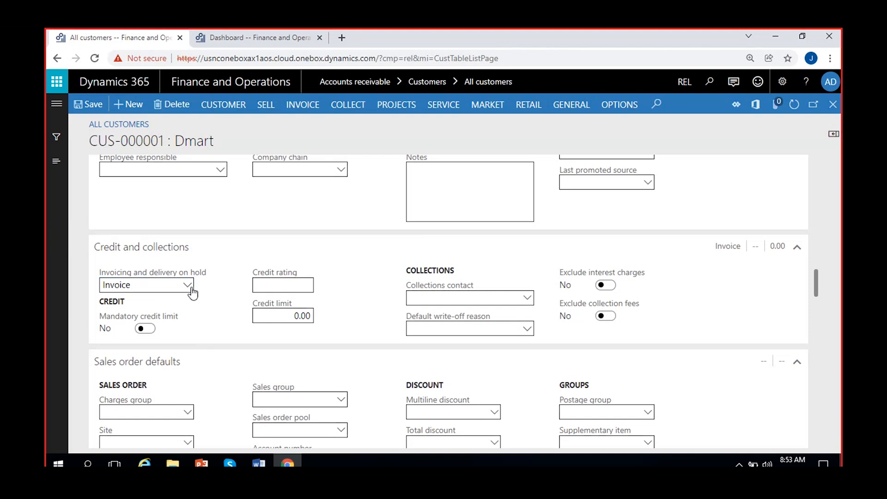
{"action": "left_click", "coordinate": [187, 284]}
{"action": "left_click", "coordinate": [156, 345]}
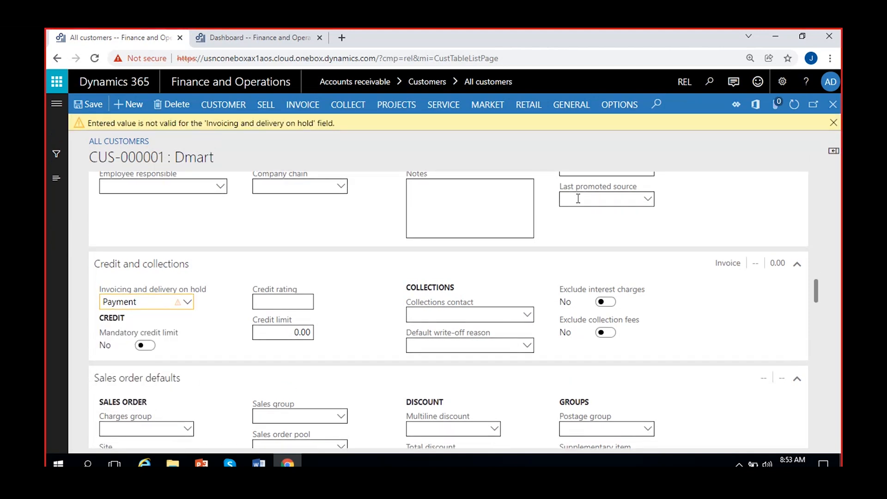
{"action": "left_click", "coordinate": [832, 122]}
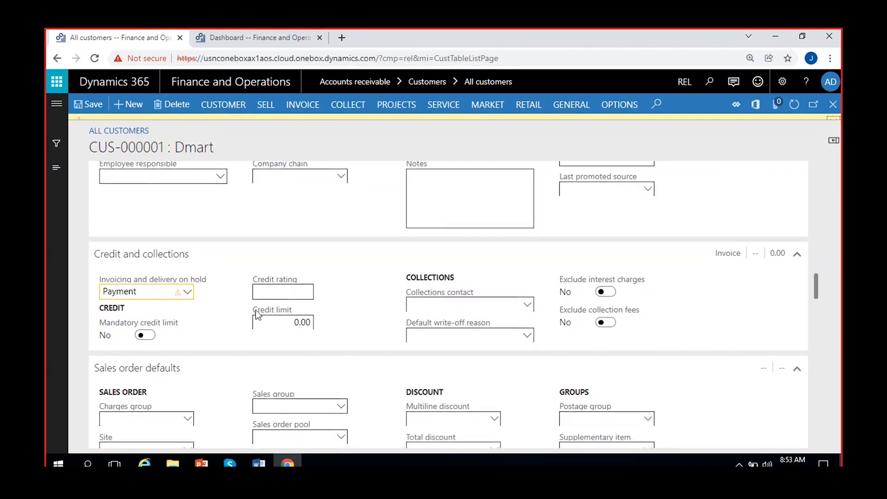
{"action": "left_click", "coordinate": [187, 286]}
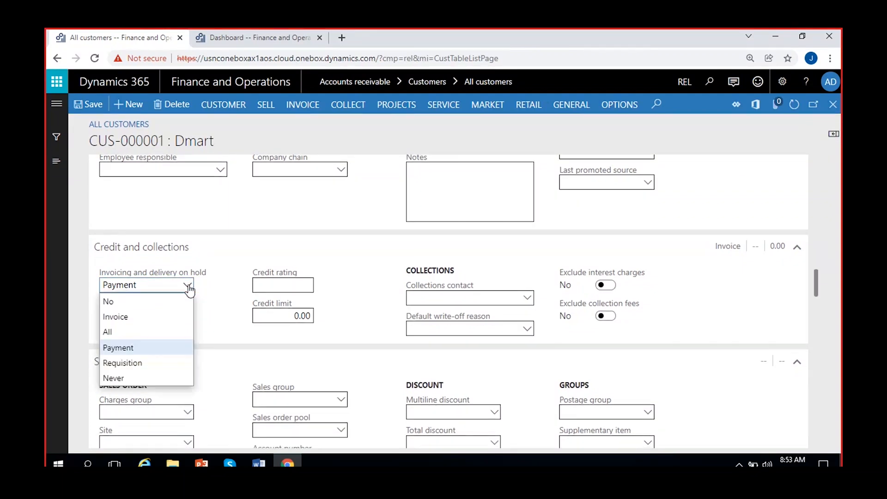
{"action": "left_click", "coordinate": [130, 301]}
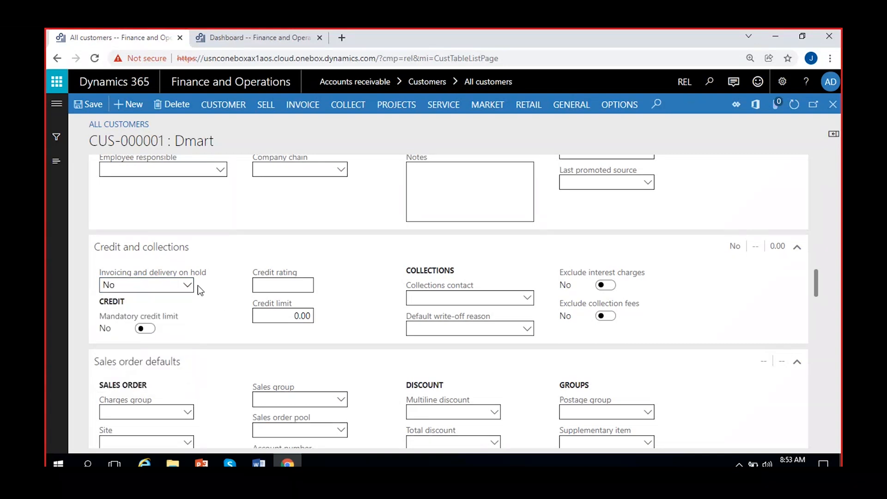
- Keep Invoicing and delivery on hold at No and set Mandatory credit limit to Yes
{"action": "left_click", "coordinate": [219, 110]}
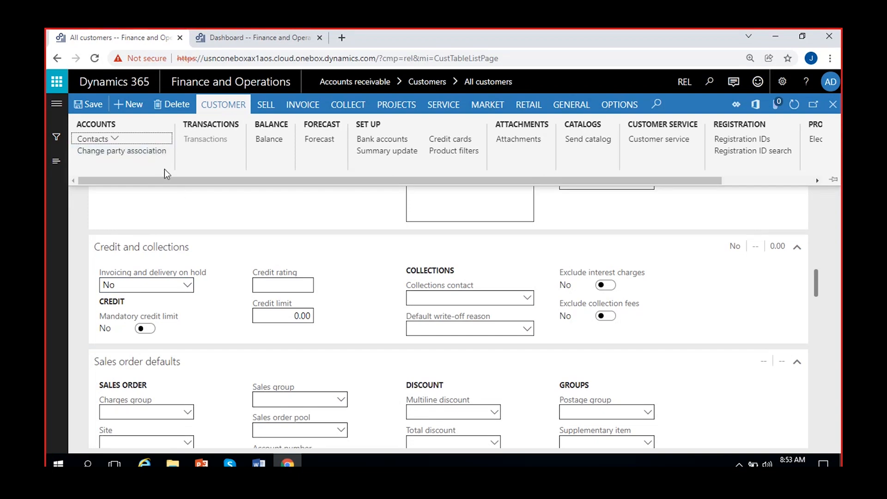
{"action": "left_click", "coordinate": [47, 235]}
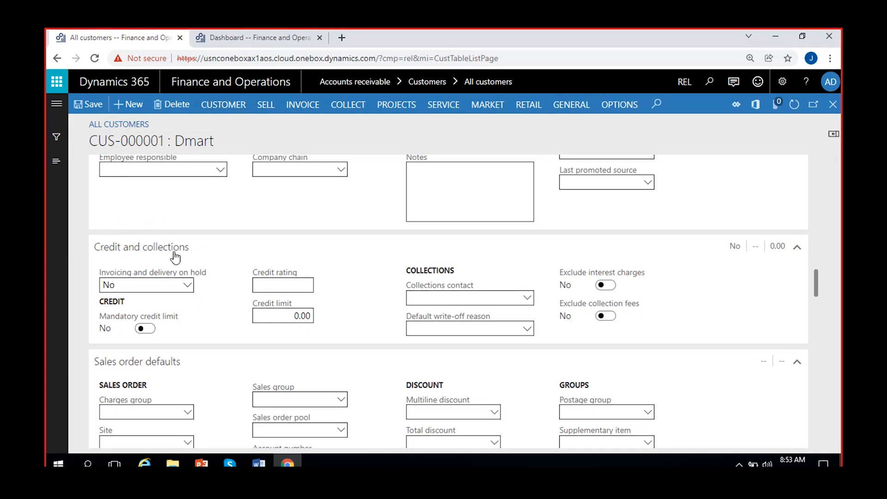
{"action": "left_click", "coordinate": [187, 287]}
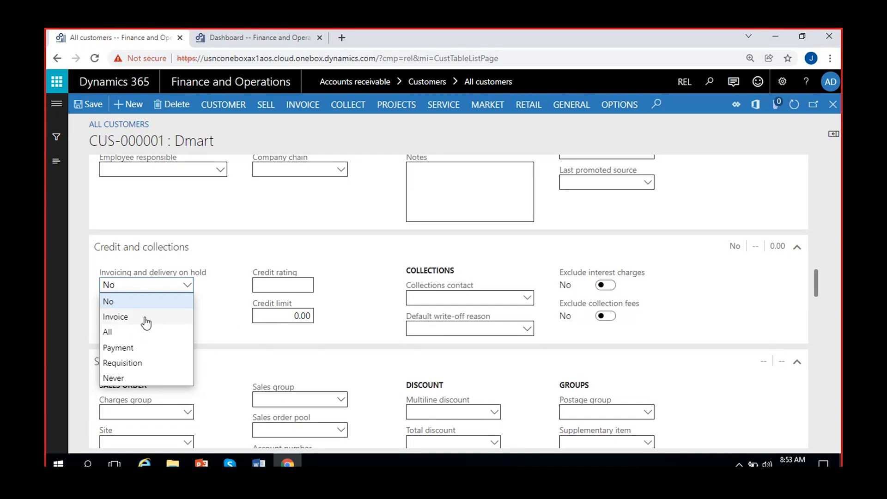
{"action": "left_click", "coordinate": [224, 321]}
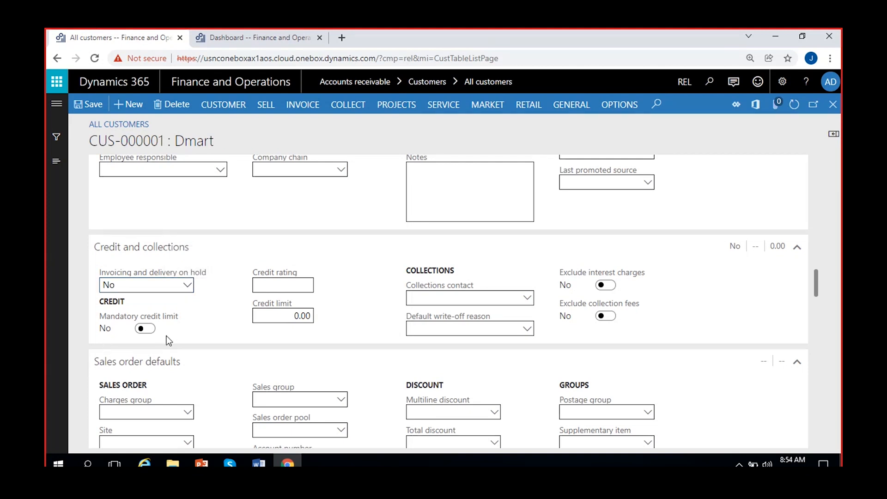
{"action": "left_click", "coordinate": [146, 329]}
- Enter a 100,000.00 credit limit for Dmart and switch Mandatory credit limit back to No
{"action": "left_click", "coordinate": [276, 291]}
{"action": "left_click", "coordinate": [267, 319]}
{"action": "type", "text": "10000"}
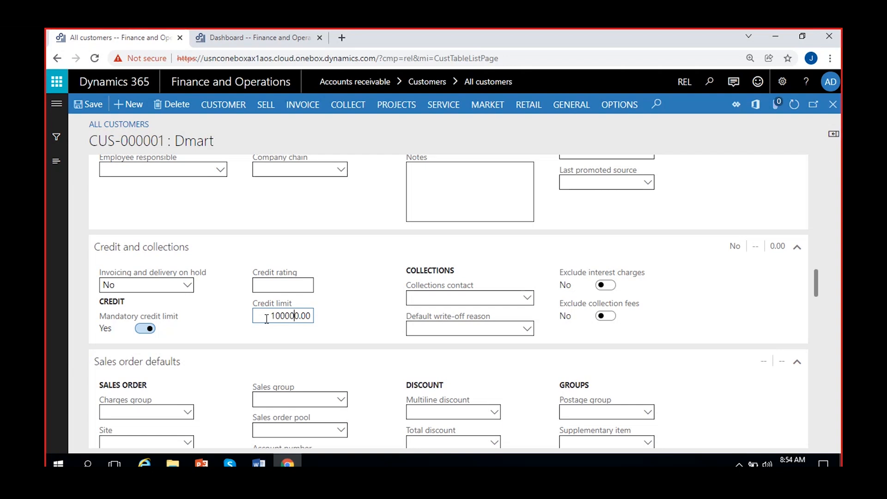
{"action": "left_click", "coordinate": [244, 320]}
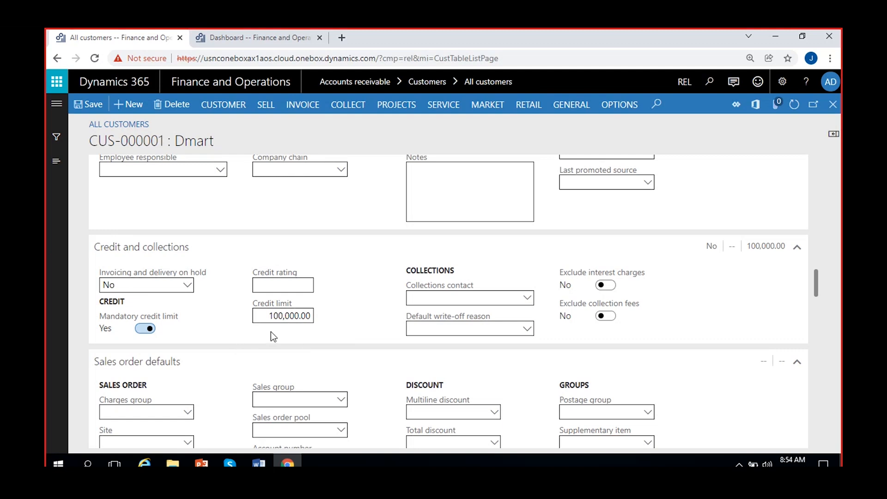
{"action": "left_click", "coordinate": [140, 329]}
{"action": "left_click", "coordinate": [442, 298]}
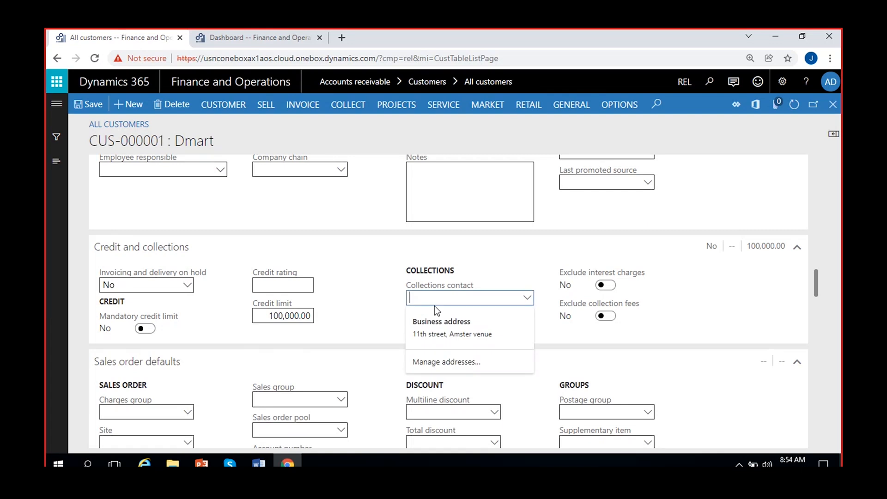
{"action": "left_click", "coordinate": [527, 298]}
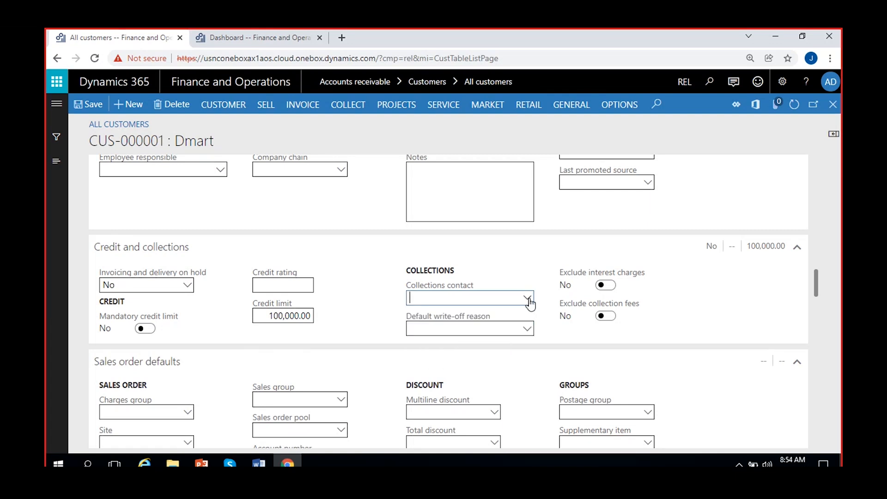
{"action": "left_click", "coordinate": [527, 298]}
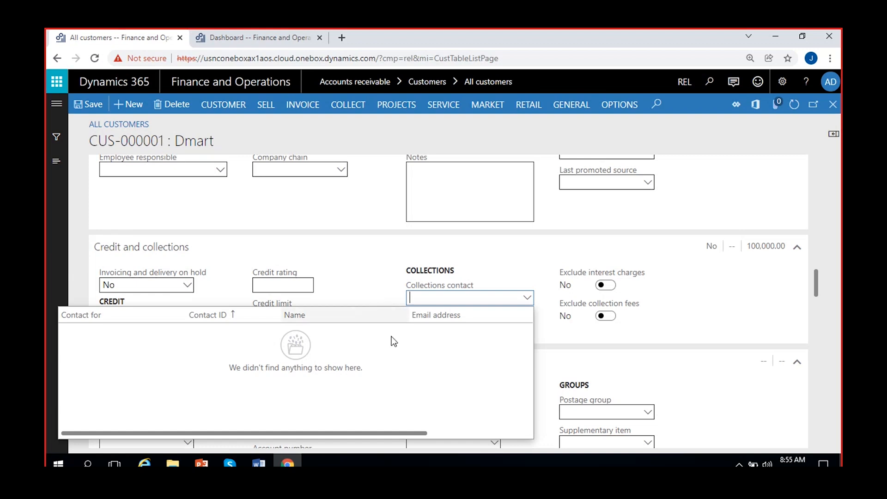
{"action": "left_click", "coordinate": [372, 297]}
{"action": "left_click", "coordinate": [433, 329]}
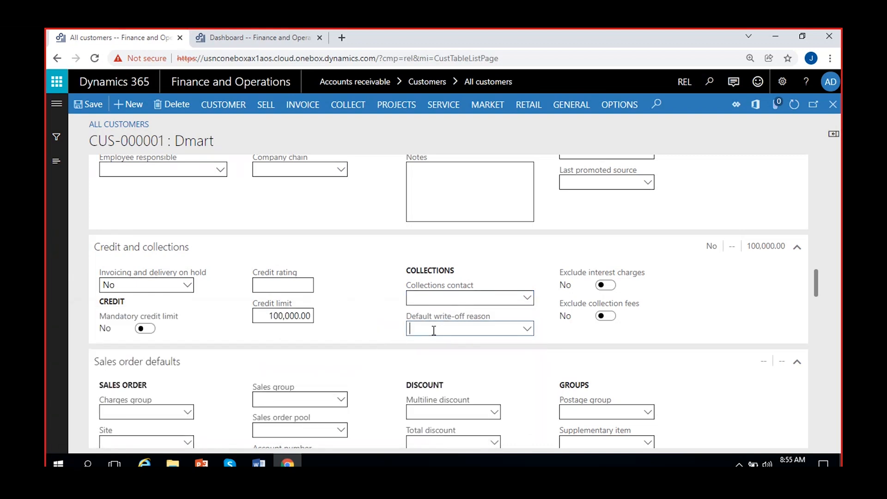
{"action": "left_click", "coordinate": [527, 330]}
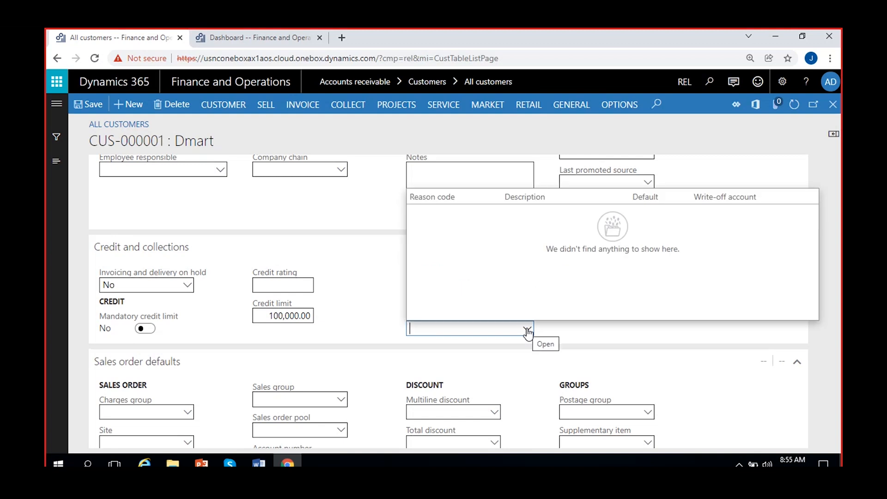
{"action": "left_click", "coordinate": [372, 331]}
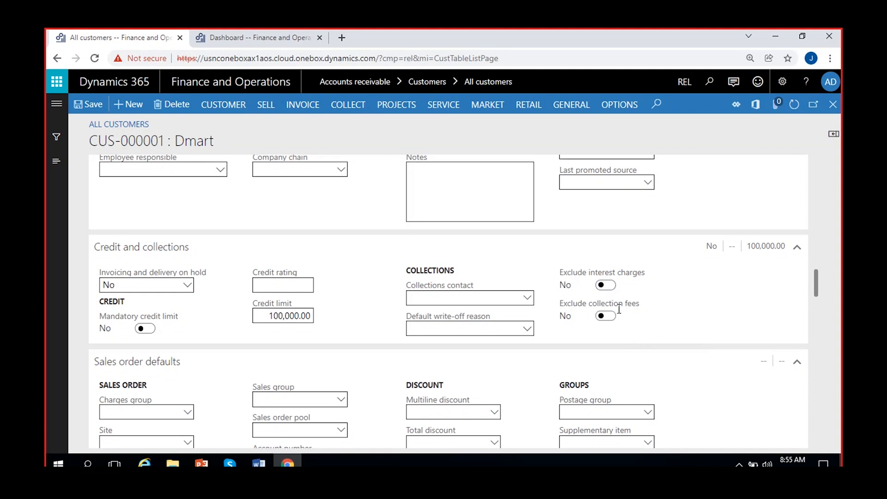
{"action": "scroll", "coordinate": [633, 292], "scroll_direction": "down", "scroll_amount": 2}
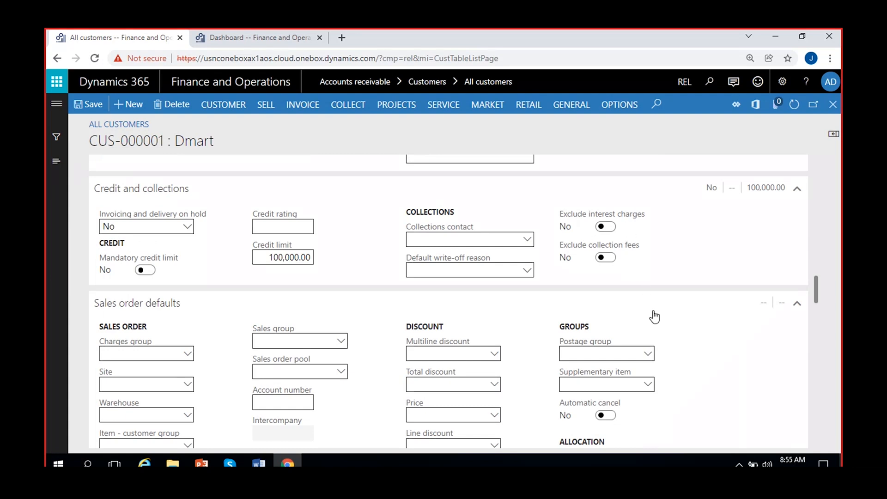
{"action": "scroll", "coordinate": [680, 346], "scroll_direction": "down", "scroll_amount": 2}
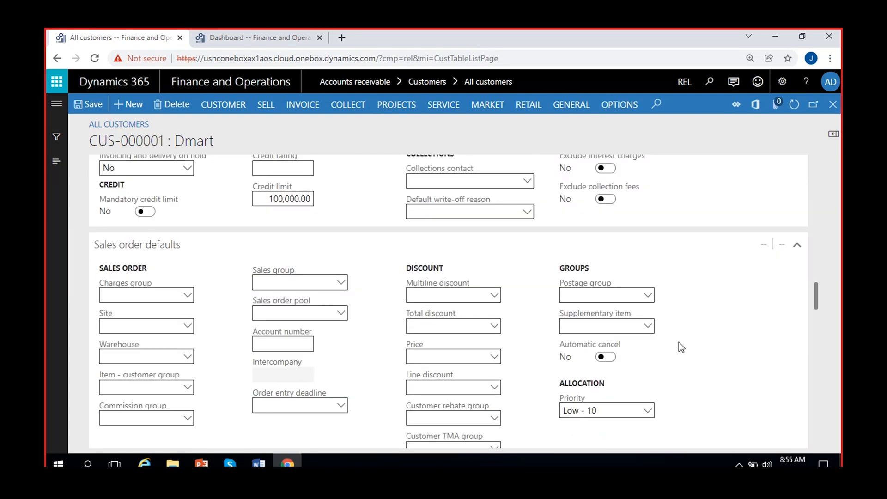
{"action": "scroll", "coordinate": [680, 347], "scroll_direction": "down", "scroll_amount": 4}
{"action": "scroll", "coordinate": [679, 347], "scroll_direction": "up", "scroll_amount": 4}
{"action": "left_click", "coordinate": [190, 297]}
{"action": "left_click", "coordinate": [188, 296]}
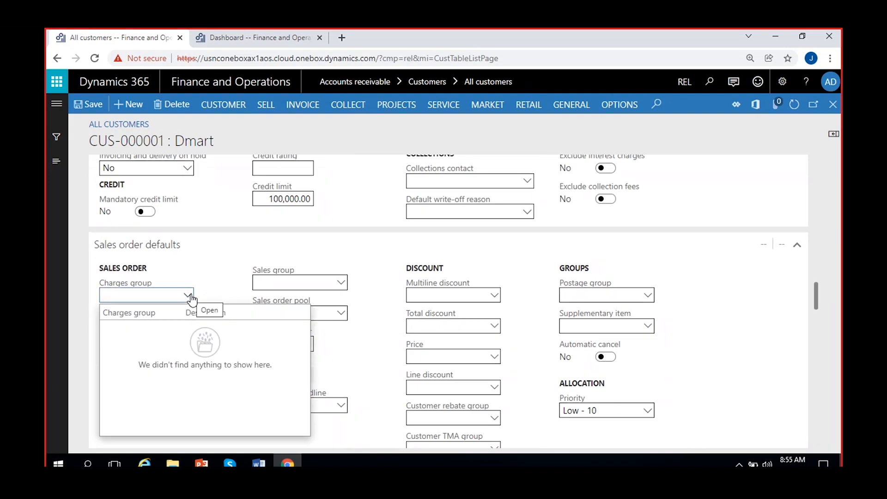
{"action": "left_click", "coordinate": [226, 284]}
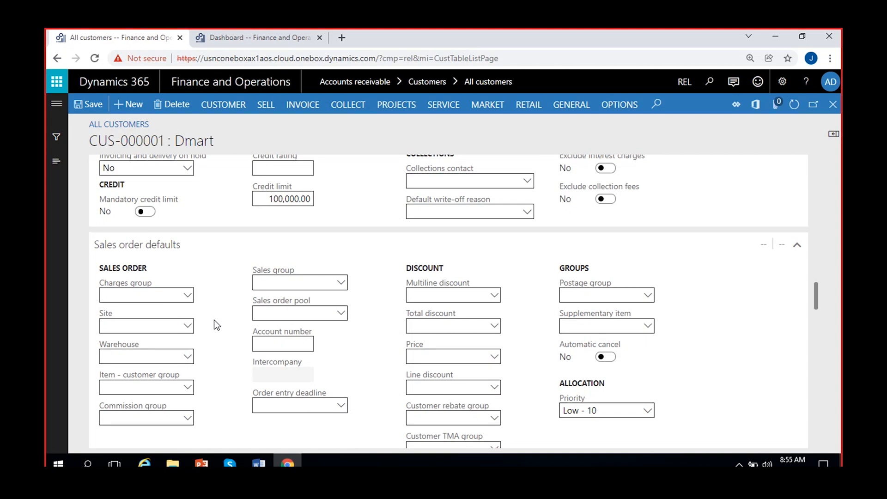
{"action": "left_click", "coordinate": [189, 326]}
{"action": "left_click", "coordinate": [189, 326]}
{"action": "left_click", "coordinate": [188, 360]}
{"action": "left_click", "coordinate": [208, 395]}
- Pick Spec-5months as the payment schedule, then clear the field again
{"action": "scroll", "coordinate": [373, 360], "scroll_direction": "down", "scroll_amount": 1}
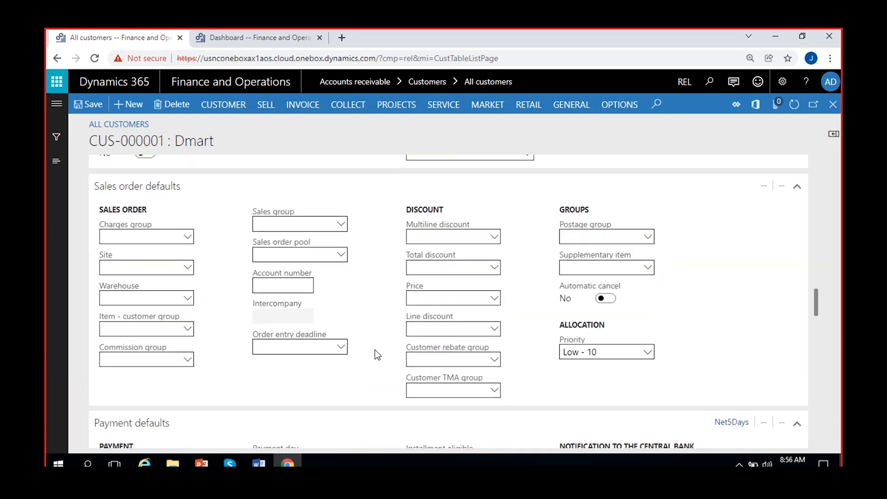
{"action": "scroll", "coordinate": [285, 354], "scroll_direction": "down", "scroll_amount": 4}
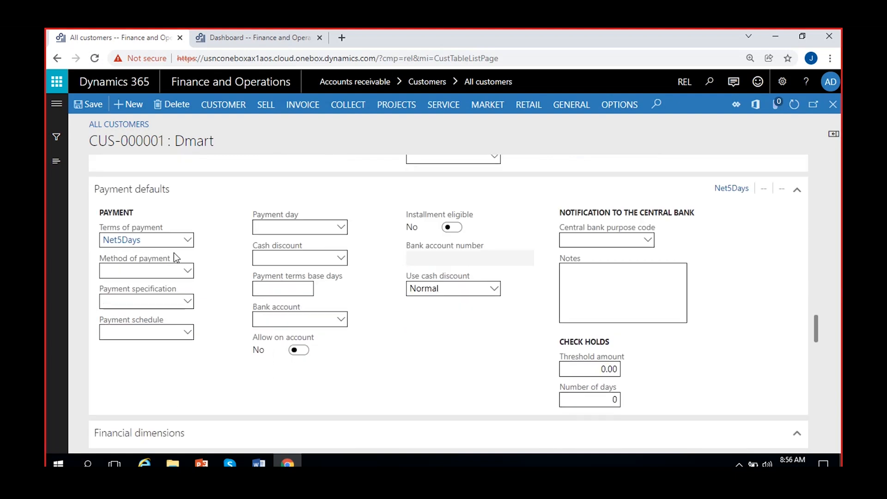
{"action": "left_click", "coordinate": [143, 268]}
{"action": "left_click", "coordinate": [188, 334]}
{"action": "left_click", "coordinate": [245, 260]}
{"action": "left_click_drag", "start_coordinate": [177, 328], "coordinate": [51, 364]}
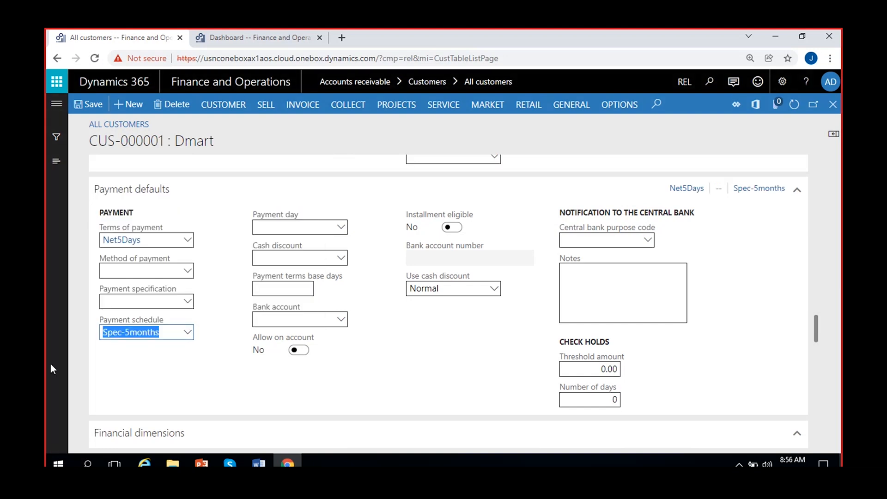
{"action": "key", "text": "BackSpace"}
- Set the cash discount to 0.5%-60Day, leaving the bank account empty
{"action": "left_click", "coordinate": [278, 259]}
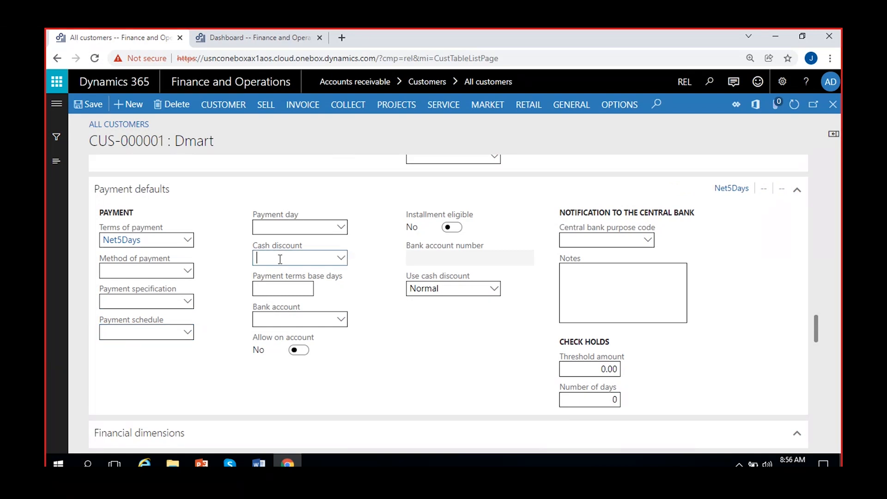
{"action": "left_click", "coordinate": [341, 261]}
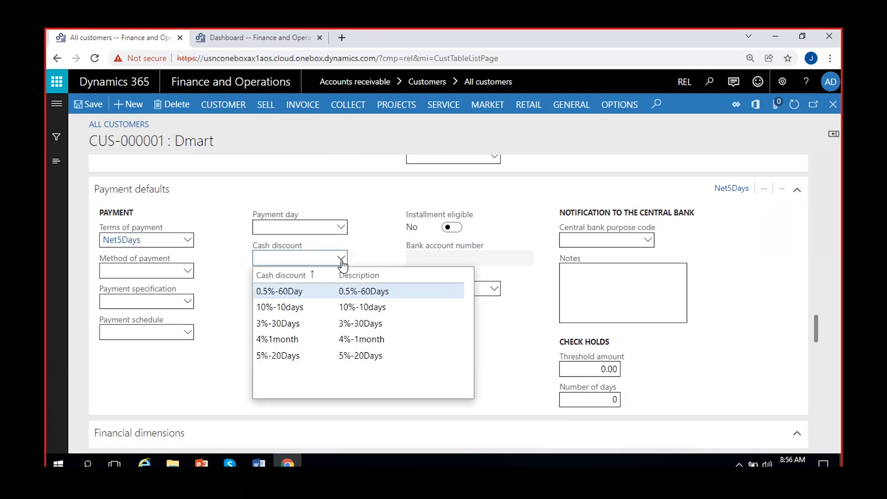
{"action": "left_click", "coordinate": [307, 291]}
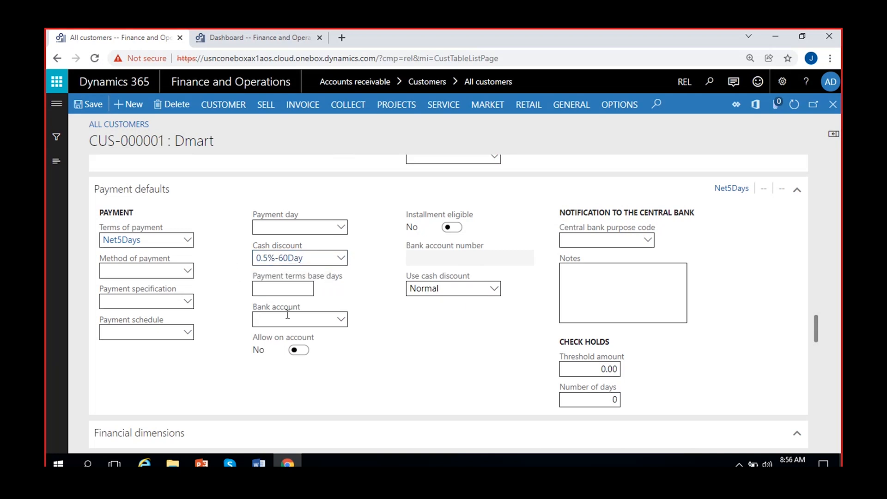
{"action": "left_click", "coordinate": [340, 319]}
{"action": "left_click", "coordinate": [425, 333]}
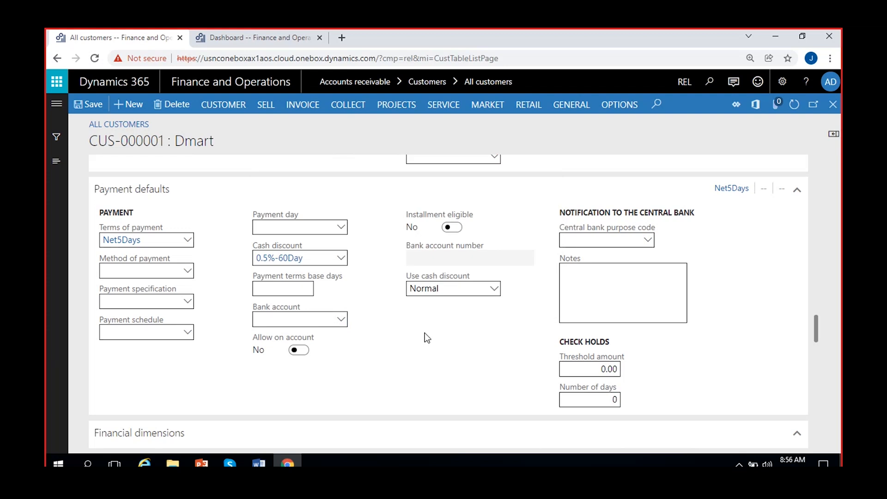
{"action": "left_click", "coordinate": [223, 105]}
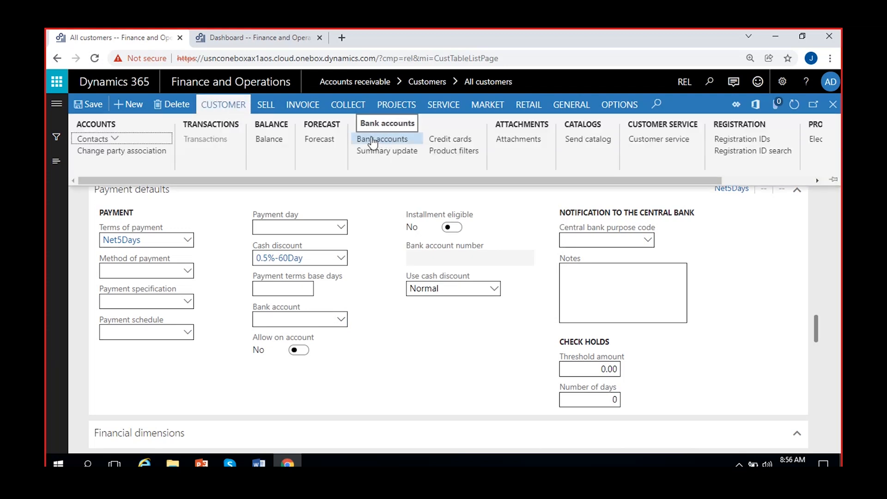
{"action": "left_click", "coordinate": [342, 319]}
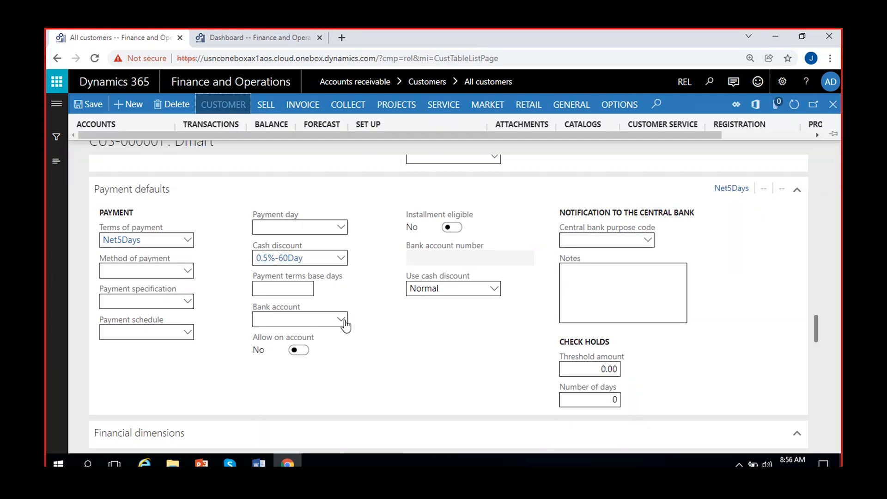
{"action": "left_click", "coordinate": [377, 338]}
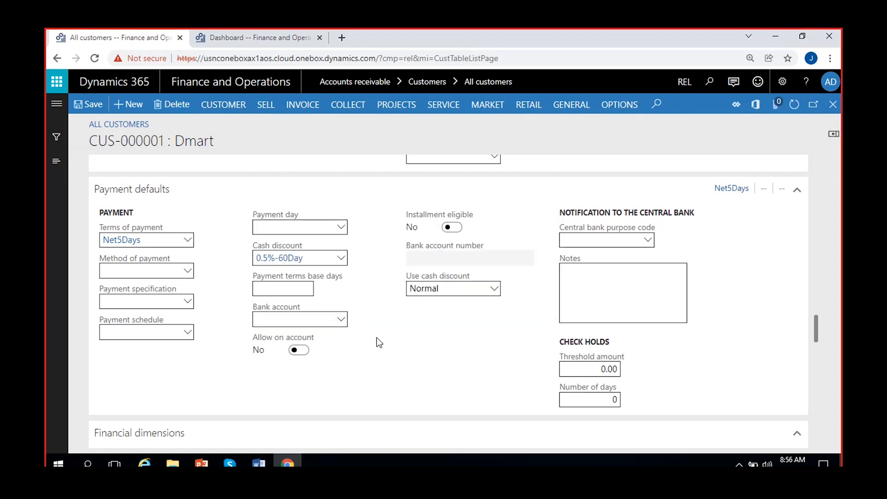
{"action": "scroll", "coordinate": [376, 338], "scroll_direction": "up", "scroll_amount": 3}
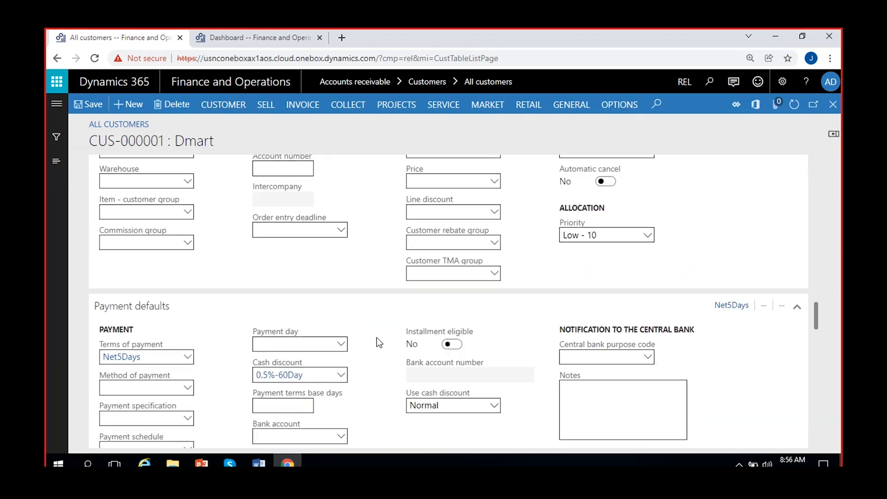
{"action": "scroll", "coordinate": [378, 342], "scroll_direction": "down", "scroll_amount": 3}
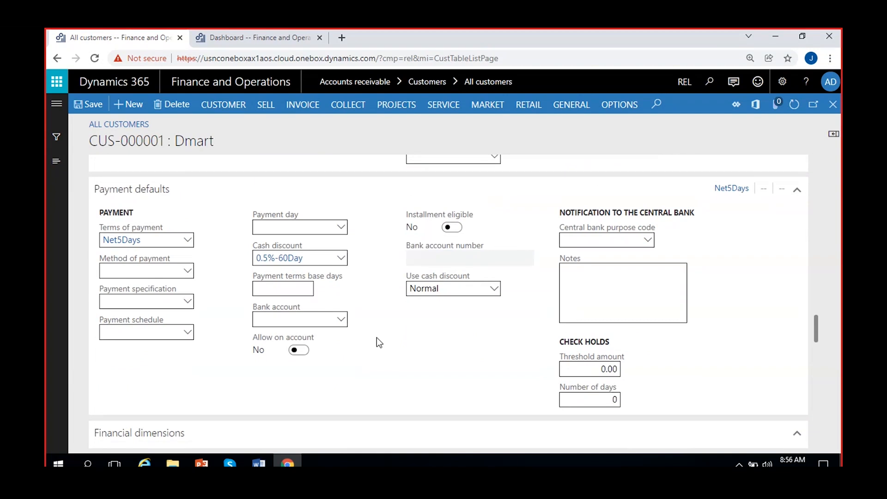
{"action": "scroll", "coordinate": [379, 342], "scroll_direction": "down", "scroll_amount": 1}
{"action": "scroll", "coordinate": [376, 337], "scroll_direction": "down", "scroll_amount": 3}
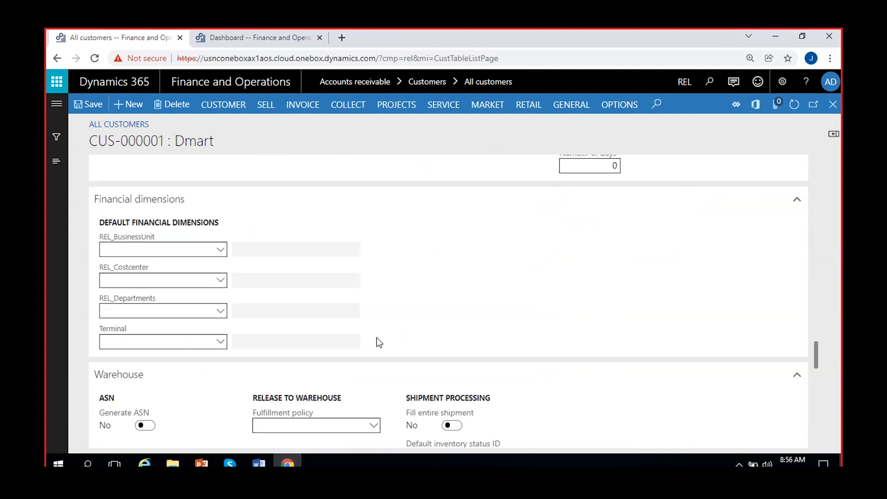
{"action": "left_click", "coordinate": [301, 286]}
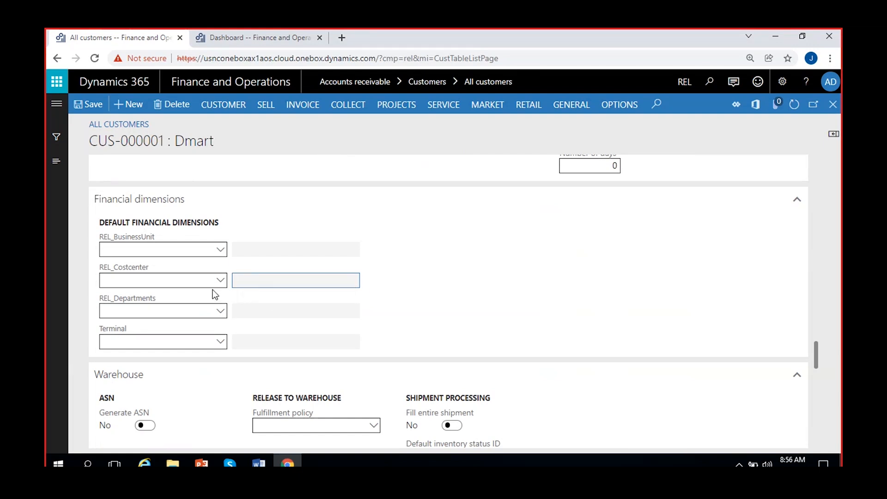
{"action": "left_click", "coordinate": [254, 308]}
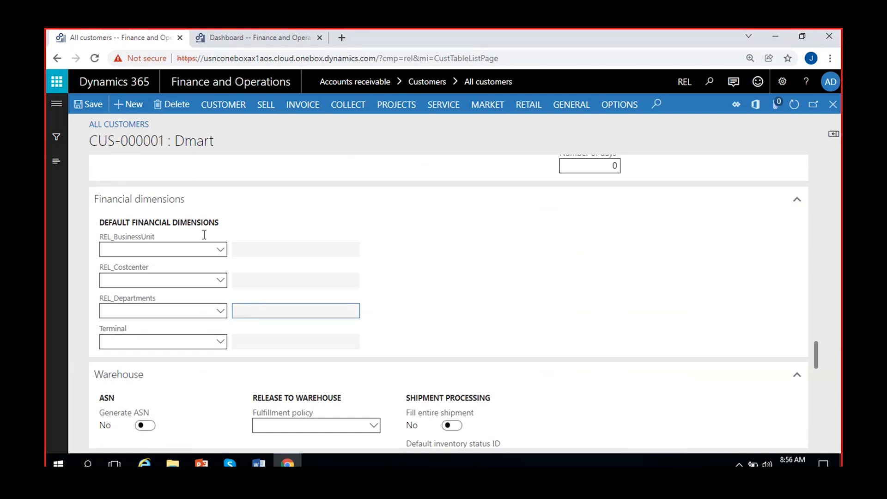
{"action": "scroll", "coordinate": [296, 301], "scroll_direction": "down", "scroll_amount": 5}
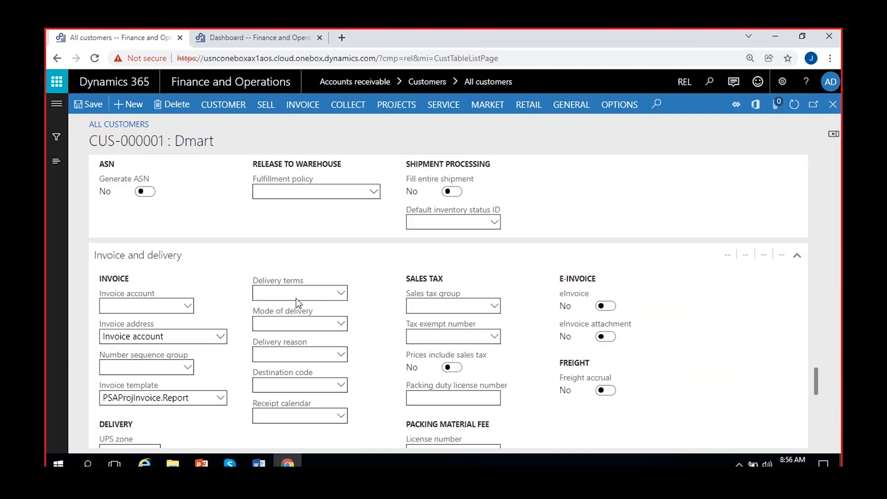
{"action": "scroll", "coordinate": [297, 298], "scroll_direction": "up", "scroll_amount": 1}
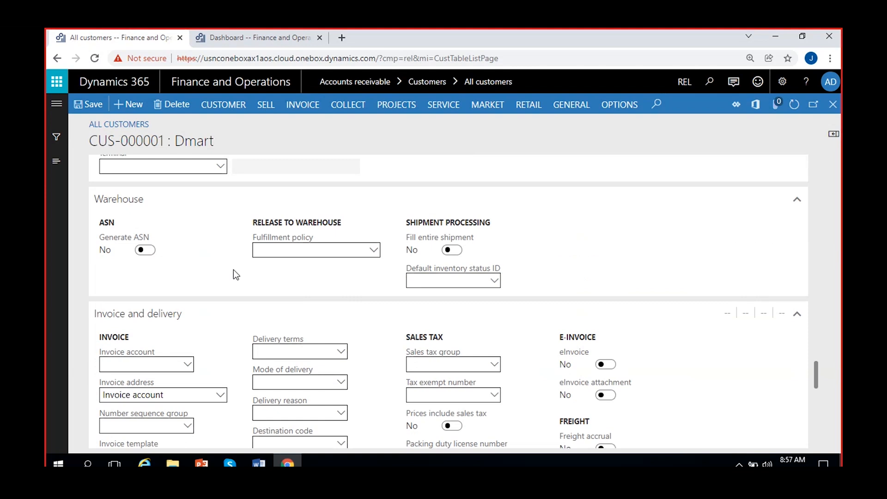
{"action": "scroll", "coordinate": [234, 271], "scroll_direction": "down", "scroll_amount": 2}
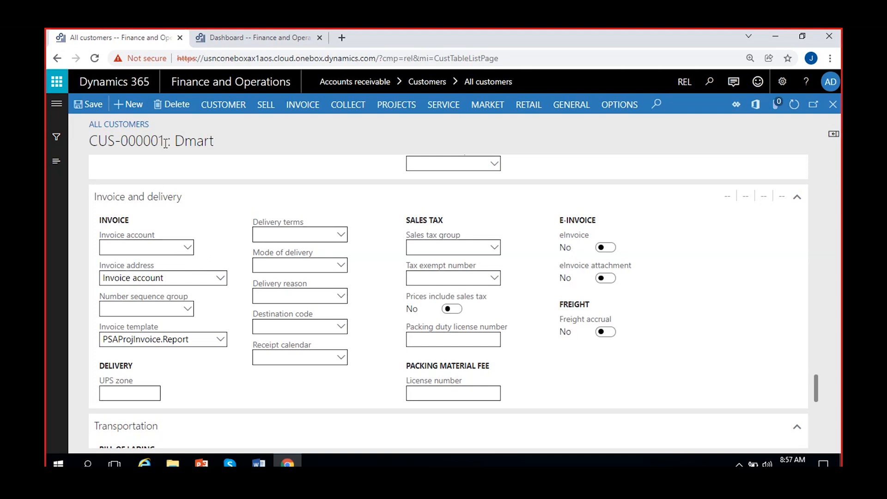
{"action": "left_click_drag", "start_coordinate": [164, 142], "coordinate": [86, 142]}
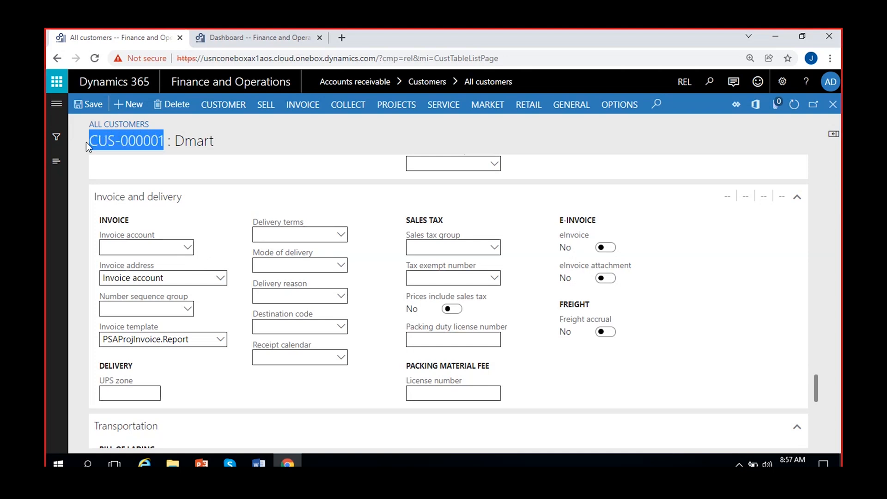
{"action": "left_click", "coordinate": [216, 140]}
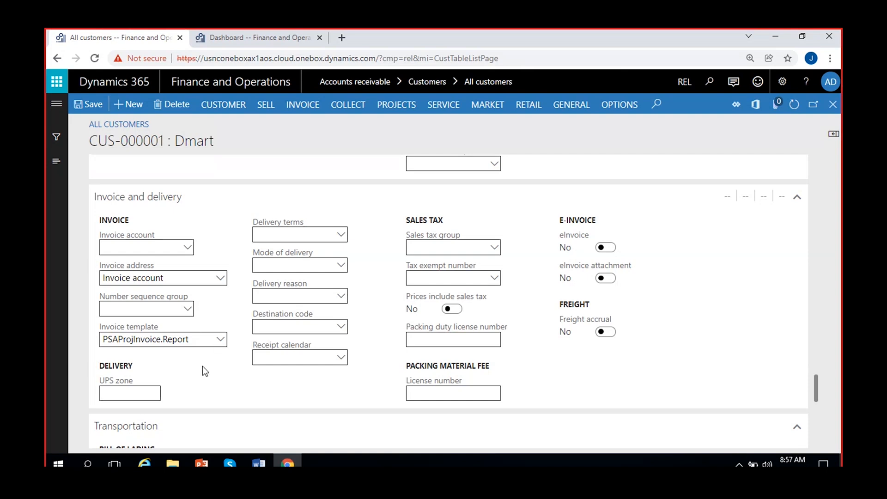
{"action": "left_click", "coordinate": [344, 235]}
{"action": "left_click", "coordinate": [341, 234]}
{"action": "left_click", "coordinate": [371, 230]}
{"action": "left_click", "coordinate": [498, 248]}
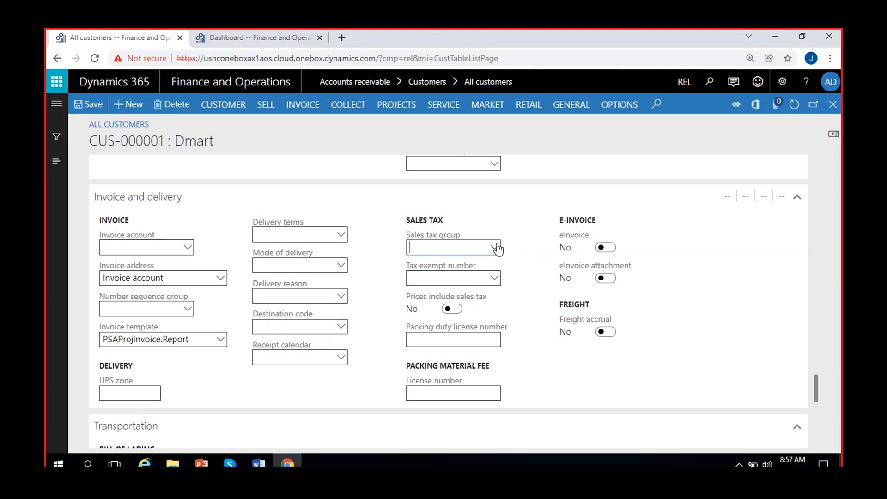
{"action": "left_click", "coordinate": [497, 248]}
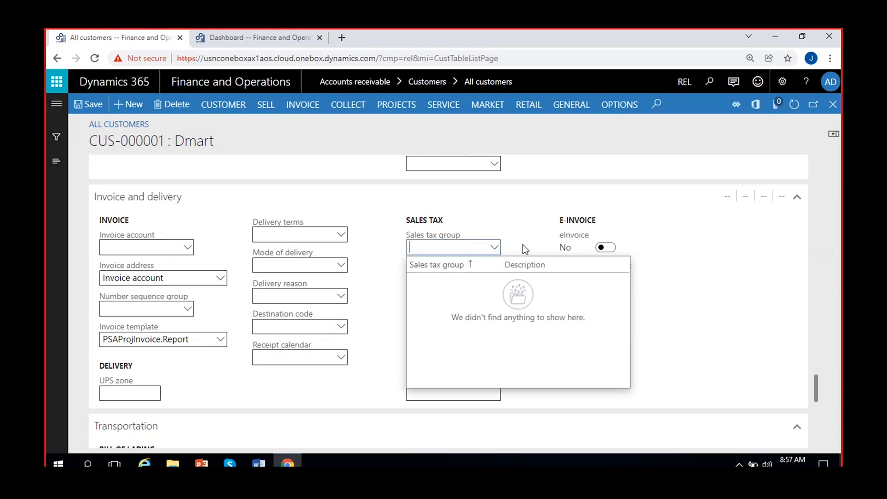
{"action": "left_click", "coordinate": [522, 248]}
{"action": "left_click", "coordinate": [458, 280]}
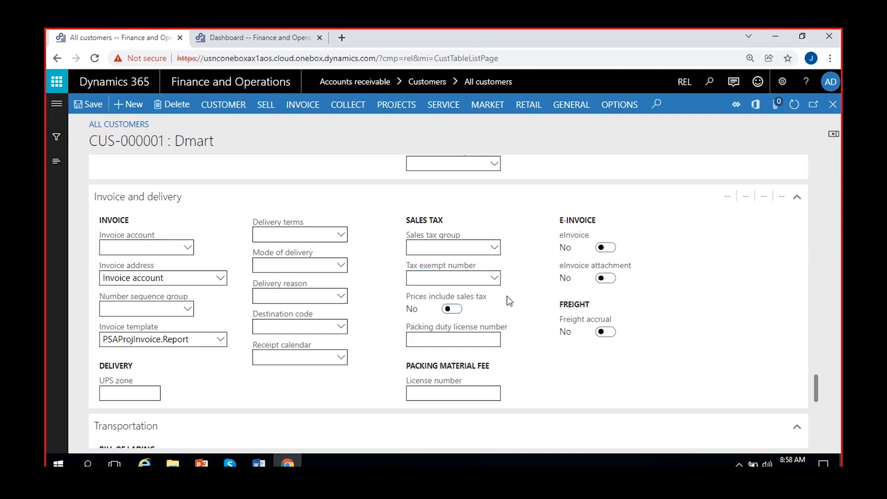
- Set Accepts express bill of lading to Yes, then back to No
{"action": "scroll", "coordinate": [507, 297], "scroll_direction": "down", "scroll_amount": 5}
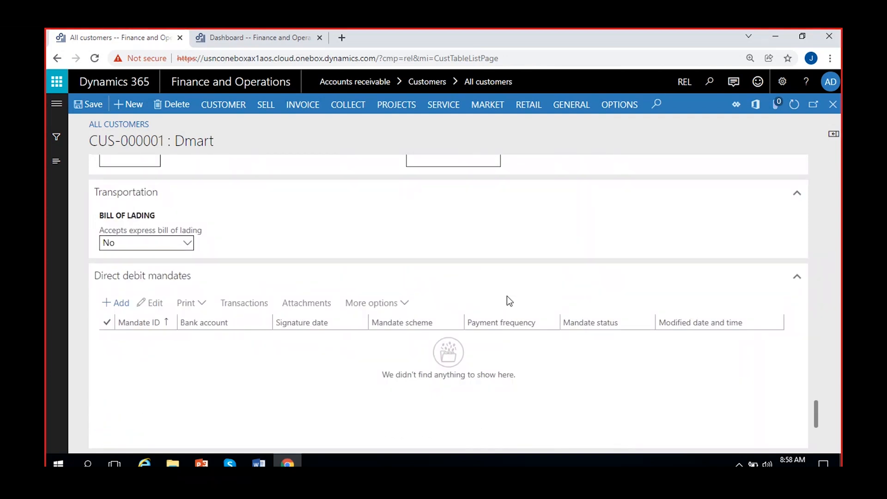
{"action": "left_click", "coordinate": [187, 244]}
{"action": "left_click", "coordinate": [165, 275]}
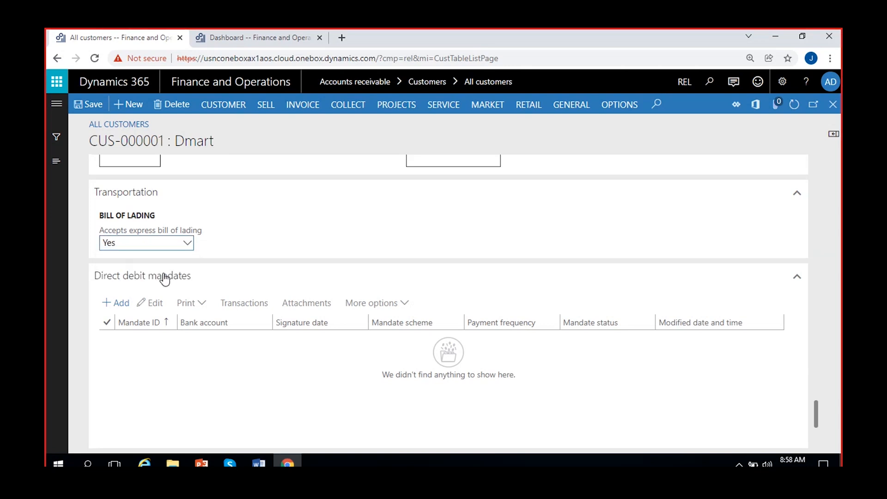
{"action": "left_click", "coordinate": [185, 245]}
{"action": "left_click", "coordinate": [147, 255]}
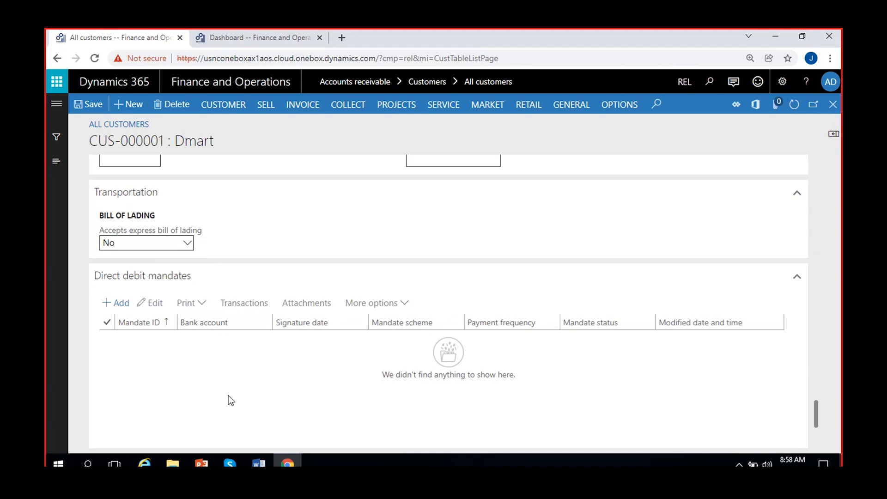
- Save the Dmart customer record CUS-000001
{"action": "scroll", "coordinate": [228, 395], "scroll_direction": "down", "scroll_amount": 3}
{"action": "scroll", "coordinate": [228, 400], "scroll_direction": "up", "scroll_amount": 1}
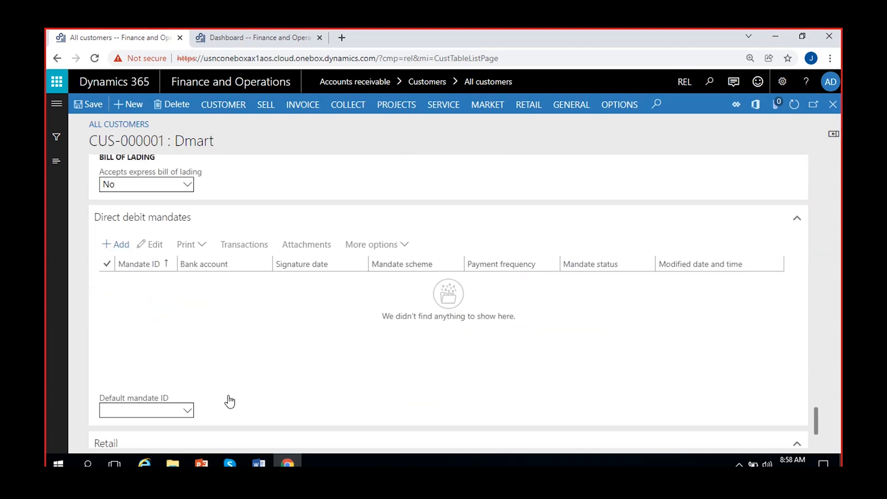
{"action": "scroll", "coordinate": [253, 344], "scroll_direction": "down", "scroll_amount": 2}
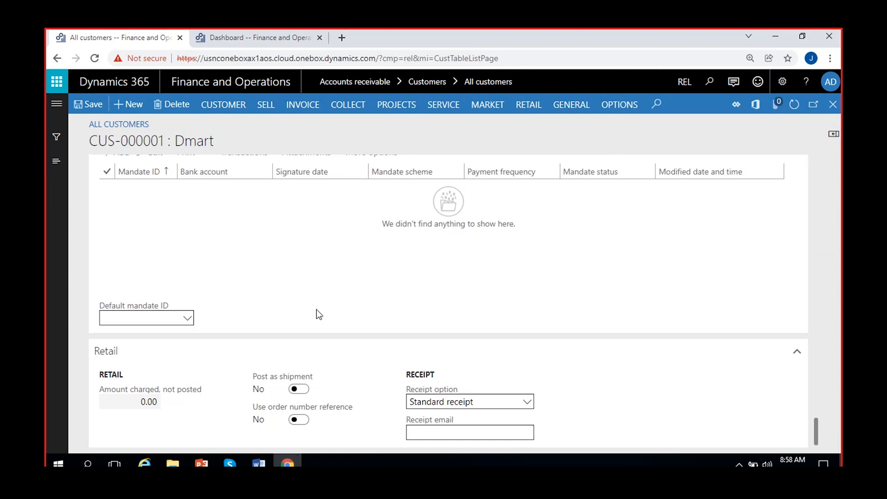
{"action": "scroll", "coordinate": [456, 330], "scroll_direction": "up", "scroll_amount": 10}
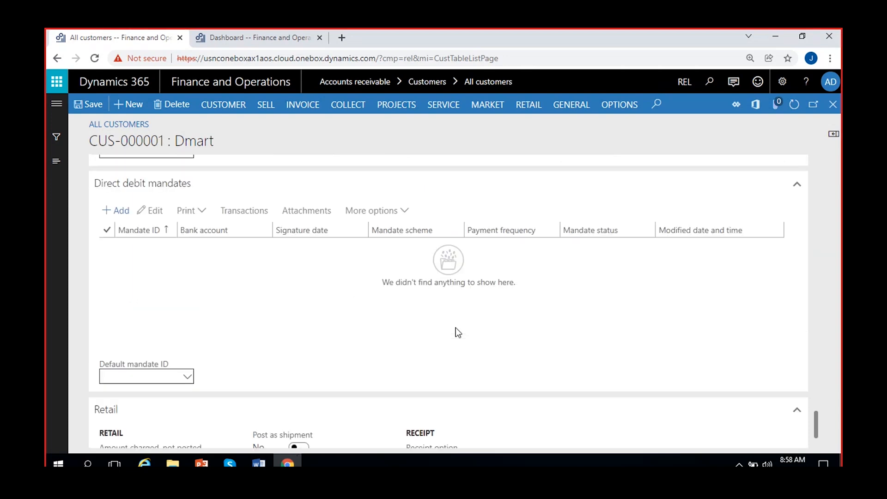
{"action": "scroll", "coordinate": [455, 328], "scroll_direction": "down", "scroll_amount": 1}
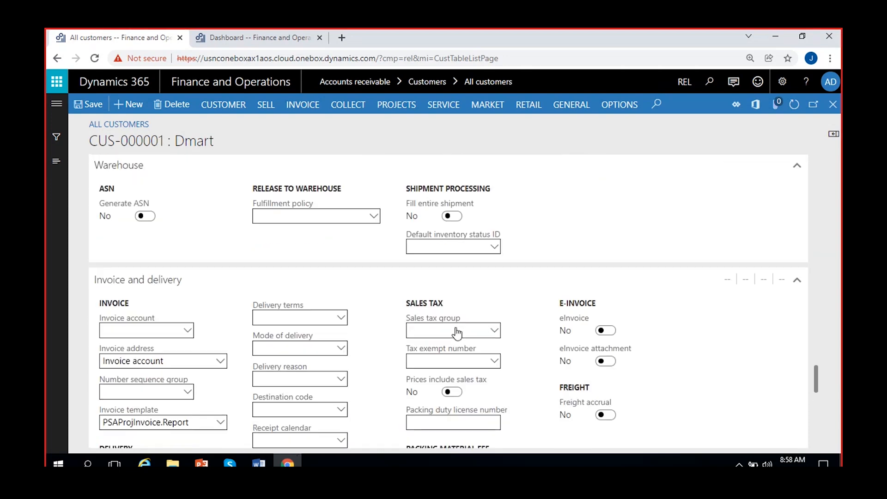
{"action": "scroll", "coordinate": [374, 346], "scroll_direction": "down", "scroll_amount": 3}
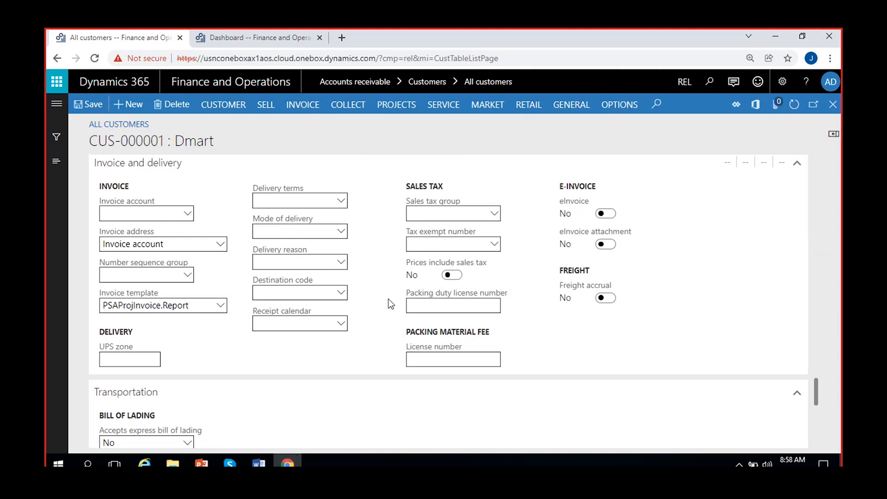
{"action": "scroll", "coordinate": [390, 304], "scroll_direction": "up", "scroll_amount": 1}
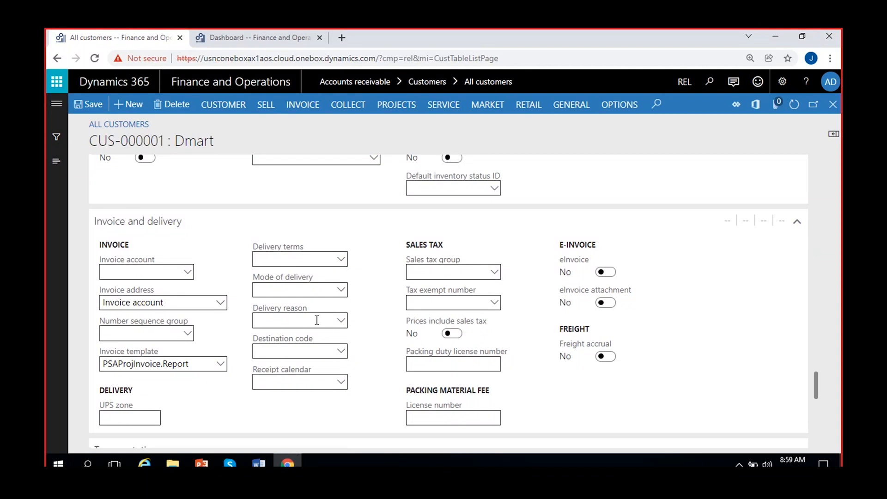
{"action": "scroll", "coordinate": [242, 278], "scroll_direction": "up", "scroll_amount": 2}
{"action": "scroll", "coordinate": [189, 382], "scroll_direction": "down", "scroll_amount": 4}
{"action": "scroll", "coordinate": [276, 295], "scroll_direction": "up", "scroll_amount": 8}
{"action": "scroll", "coordinate": [274, 328], "scroll_direction": "up", "scroll_amount": 3}
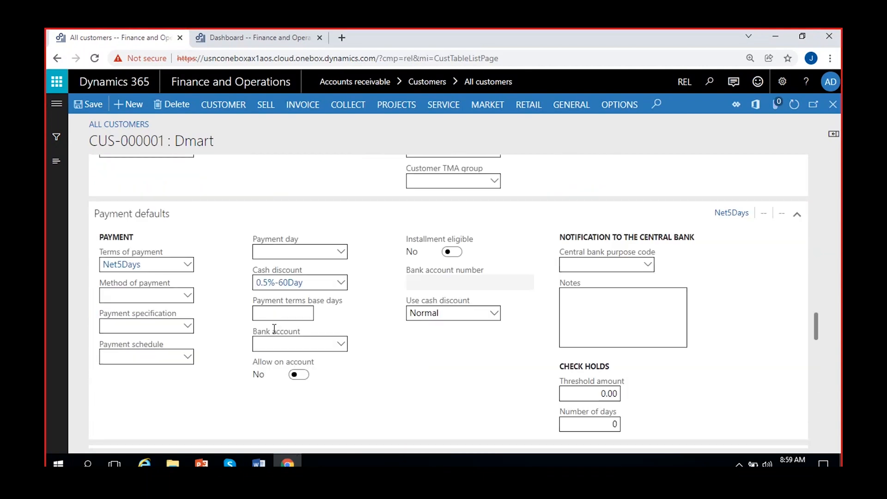
{"action": "scroll", "coordinate": [189, 273], "scroll_direction": "up", "scroll_amount": 5}
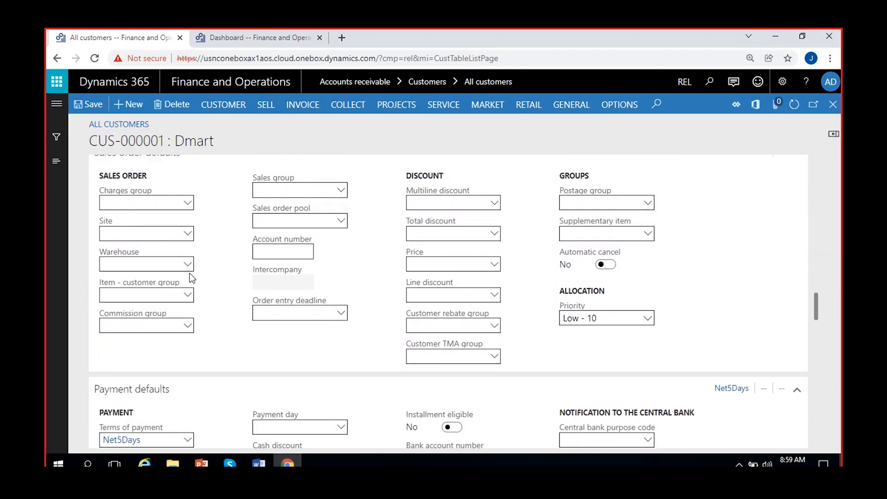
{"action": "scroll", "coordinate": [190, 273], "scroll_direction": "up", "scroll_amount": 6}
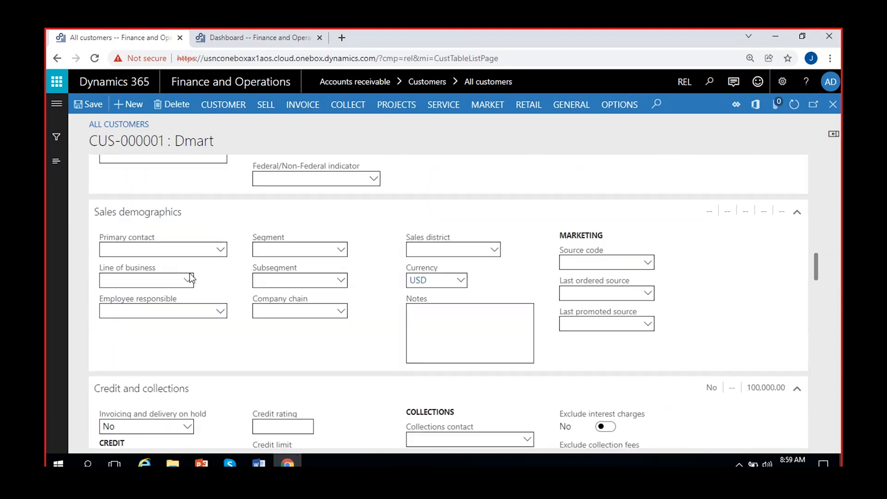
{"action": "scroll", "coordinate": [189, 273], "scroll_direction": "up", "scroll_amount": 8}
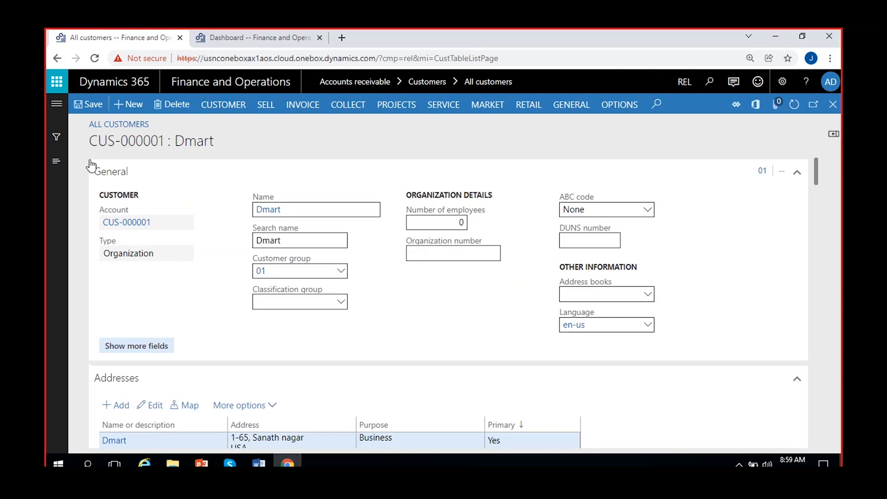
{"action": "left_click", "coordinate": [94, 105]}
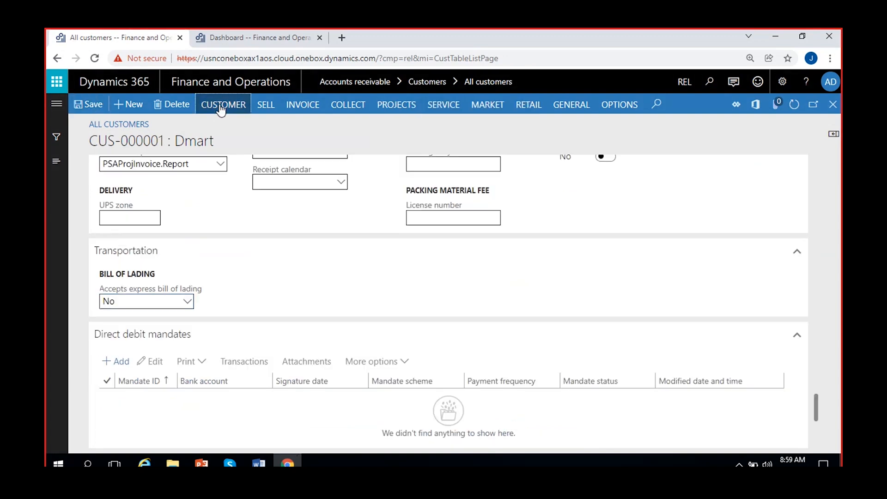
- Browse the CUSTOMER, COLLECT, SALES and INVOICE action pane tabs for Dmart
{"action": "left_click", "coordinate": [220, 105]}
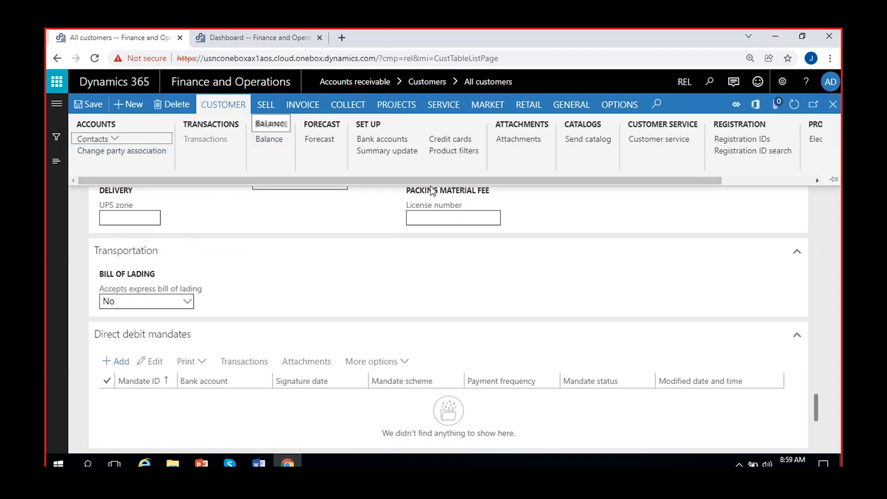
{"action": "left_click_drag", "start_coordinate": [405, 178], "coordinate": [367, 196]}
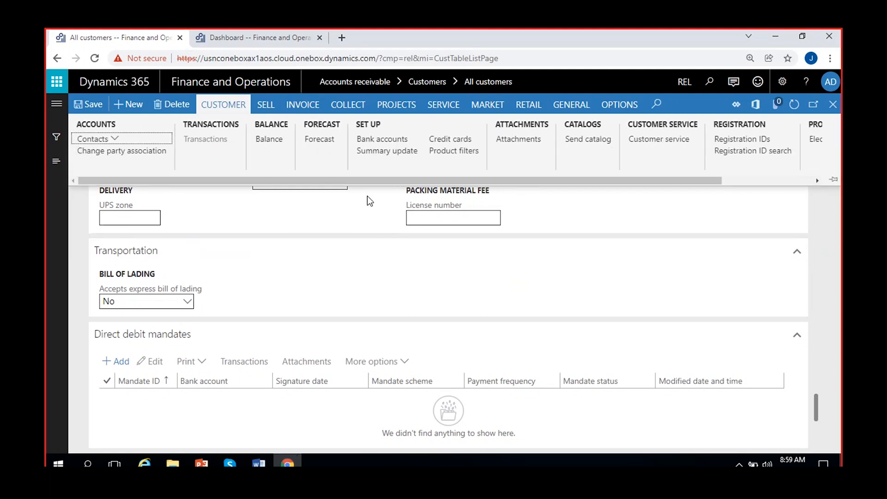
{"action": "left_click", "coordinate": [346, 106]}
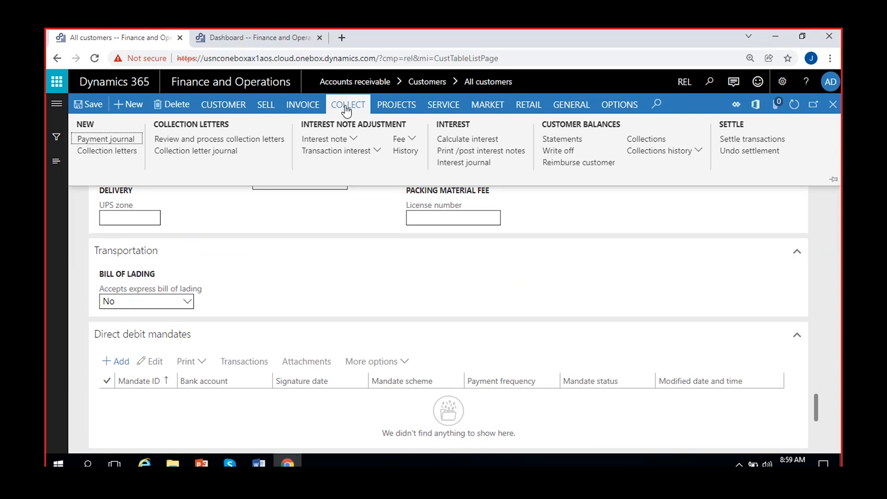
{"action": "left_click", "coordinate": [222, 106]}
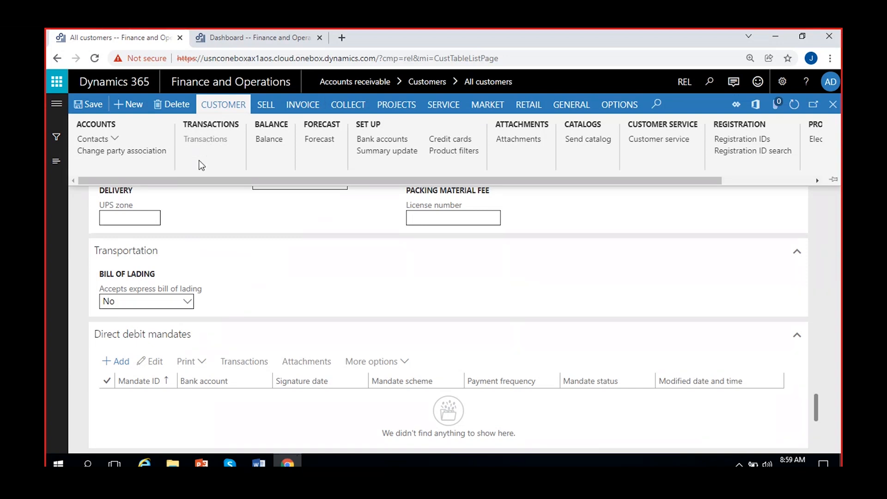
{"action": "left_click", "coordinate": [265, 106]}
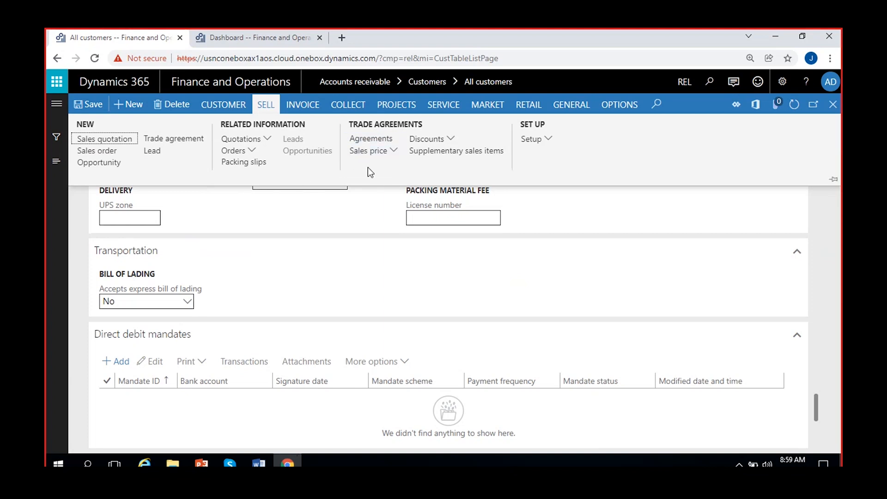
{"action": "left_click", "coordinate": [302, 106]}
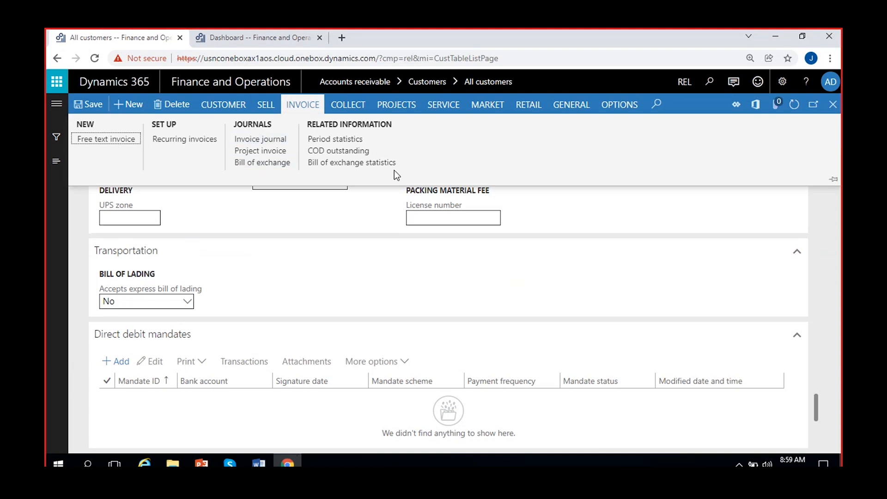
- Browse COLLECT, PROJECTS, SERVICE, MARKET, RETAIL and GENERAL actions, then switch to the Dashboard
{"action": "left_click", "coordinate": [358, 111]}
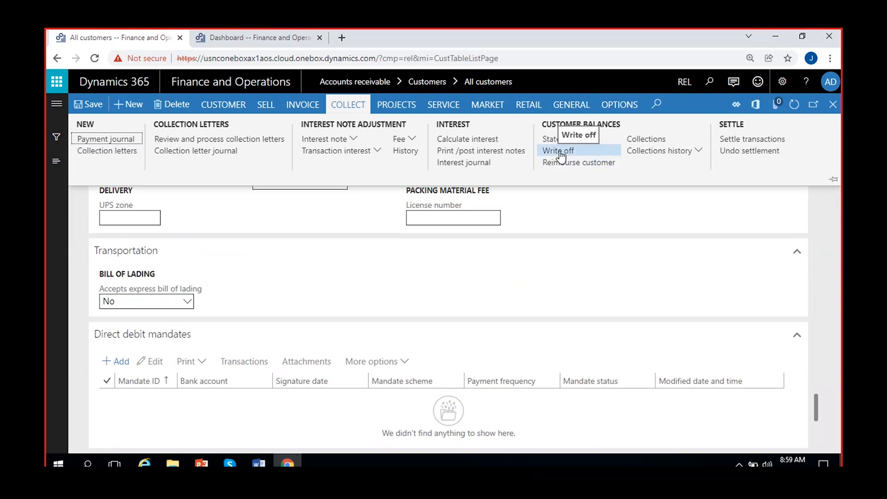
{"action": "left_click", "coordinate": [391, 110]}
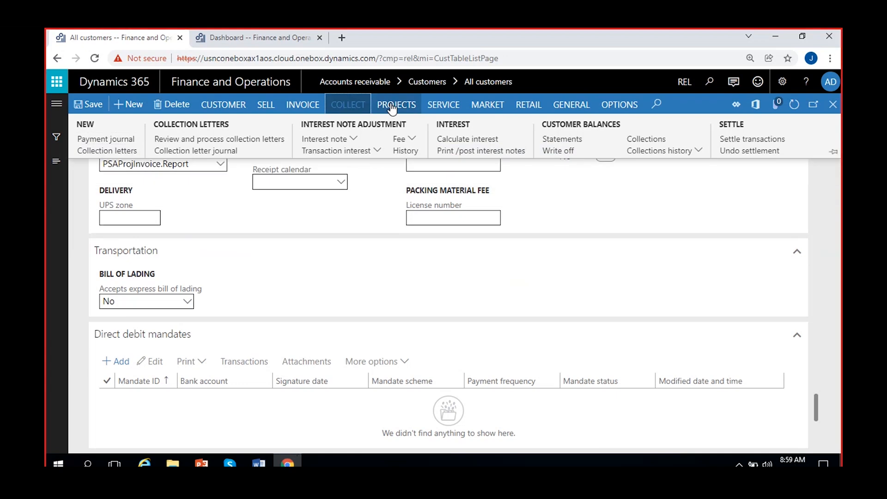
{"action": "left_click", "coordinate": [442, 109]}
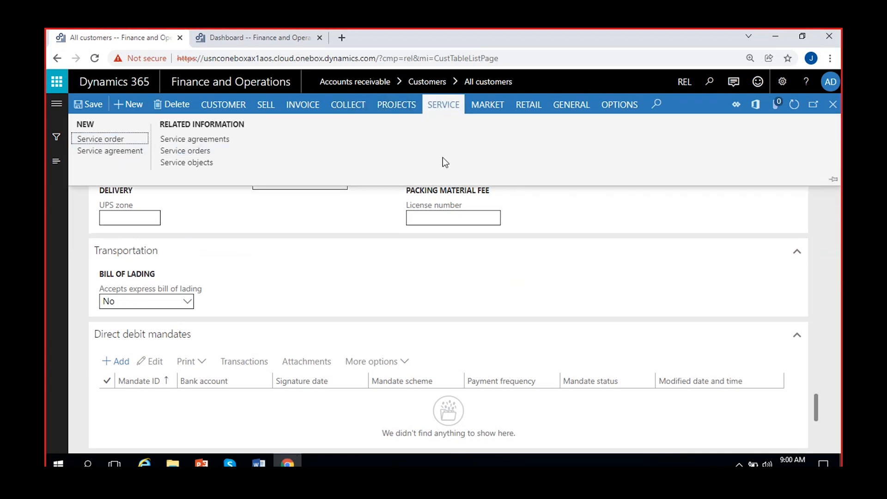
{"action": "left_click", "coordinate": [489, 113]}
{"action": "left_click", "coordinate": [489, 110]}
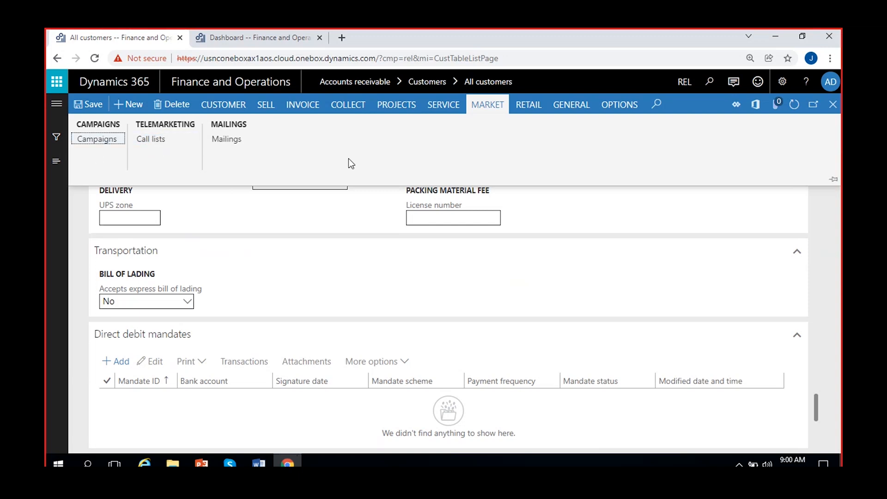
{"action": "left_click", "coordinate": [527, 110]}
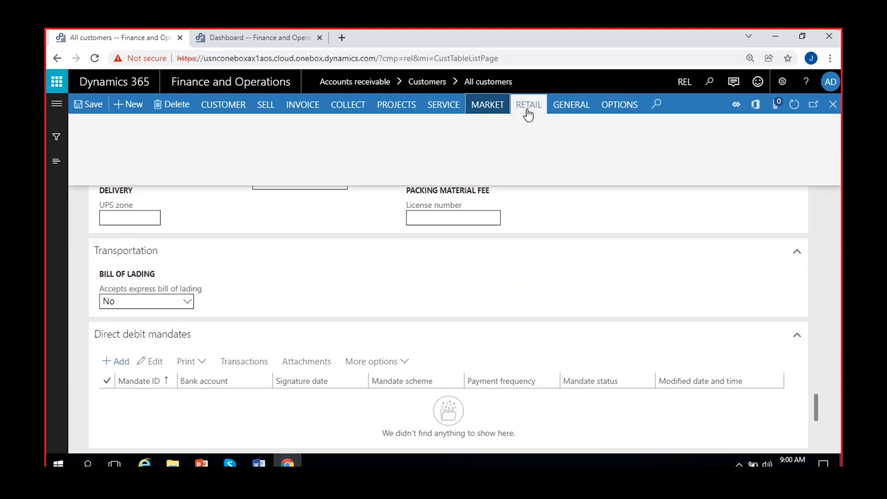
{"action": "left_click", "coordinate": [569, 110]}
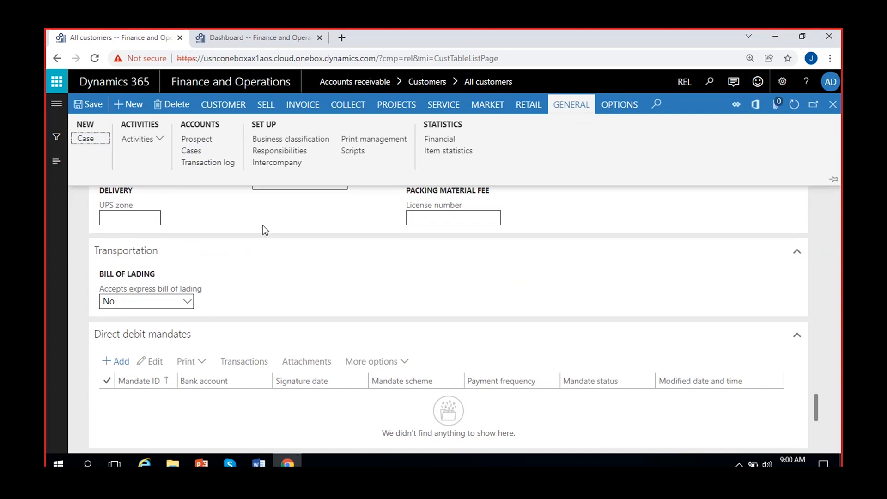
{"action": "left_click", "coordinate": [242, 37]}
- Open Sales and marketing > All customers, showing only CUS-000001 Dmart, then return to Dmart's record
{"action": "left_click", "coordinate": [57, 103]}
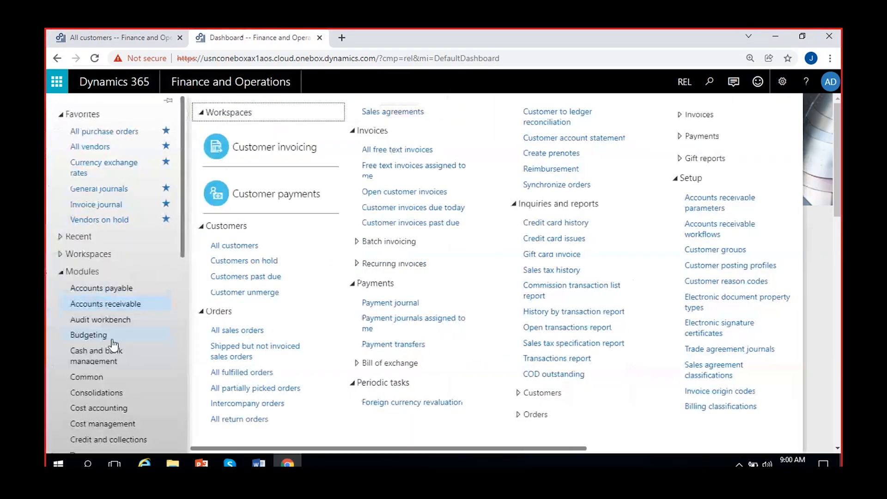
{"action": "scroll", "coordinate": [115, 397], "scroll_direction": "down", "scroll_amount": 5}
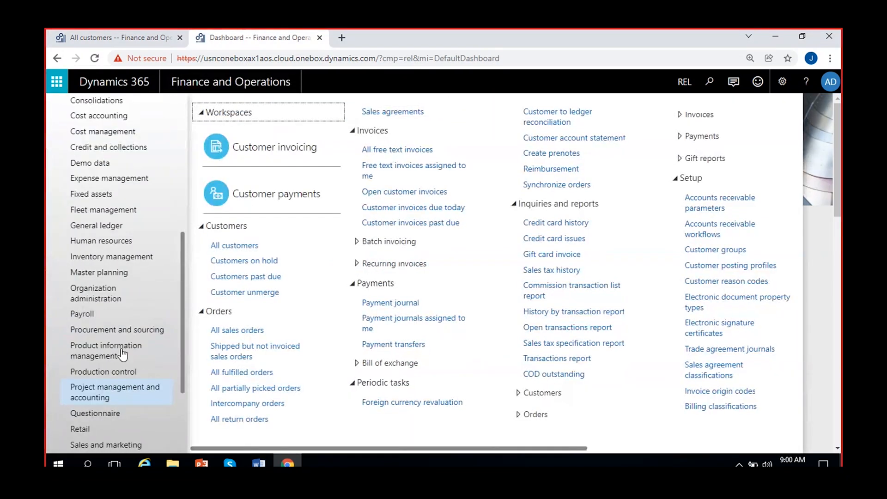
{"action": "left_click", "coordinate": [110, 391]}
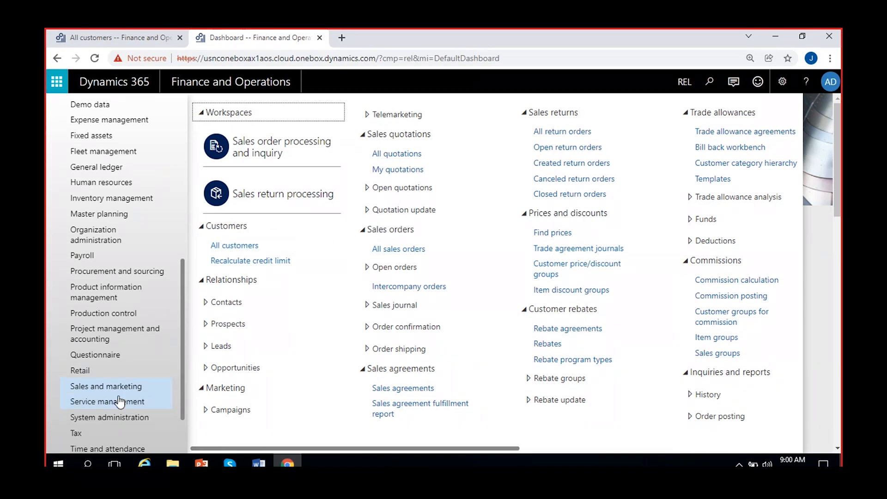
{"action": "left_click", "coordinate": [244, 249]}
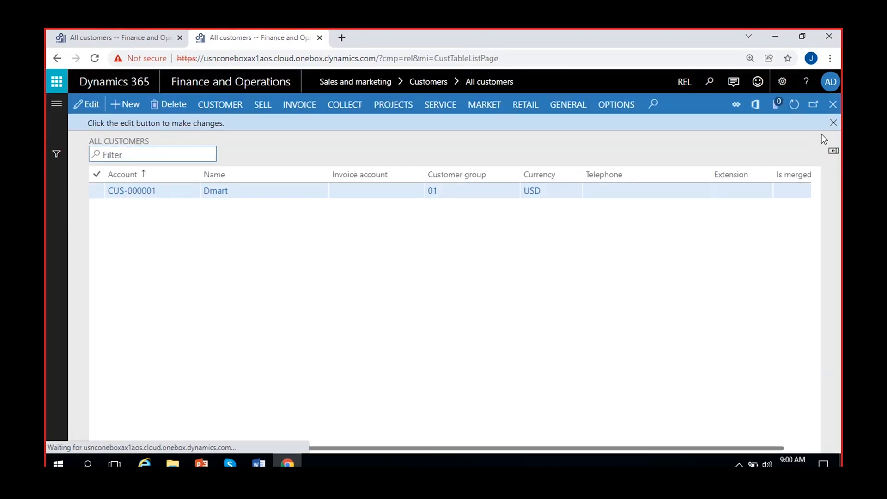
{"action": "left_click", "coordinate": [832, 122]}
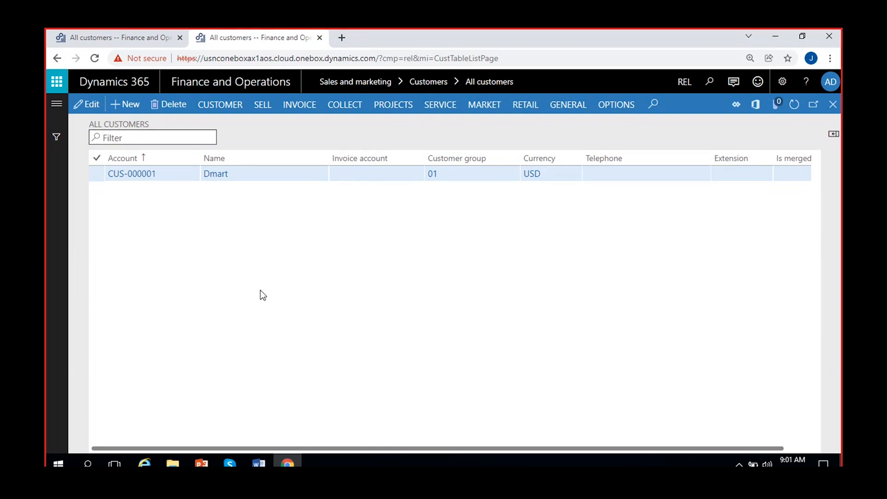
{"action": "left_click", "coordinate": [94, 39]}
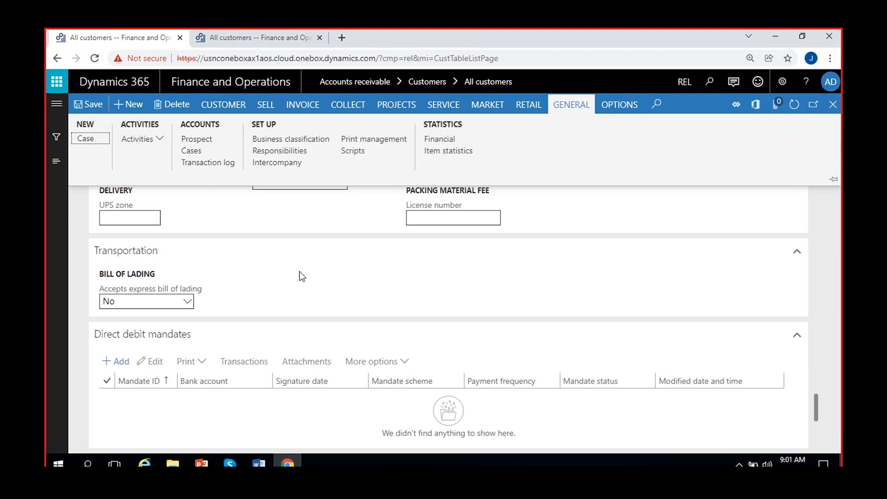
- Create and save new customer Wallamart in customer group 02 International customers
{"action": "left_click", "coordinate": [294, 241]}
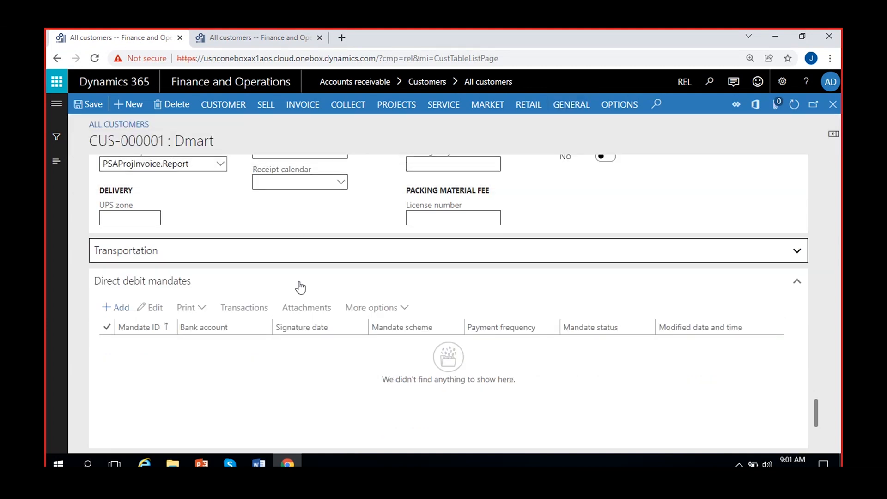
{"action": "scroll", "coordinate": [298, 281], "scroll_direction": "up", "scroll_amount": 5}
{"action": "left_click", "coordinate": [126, 105]}
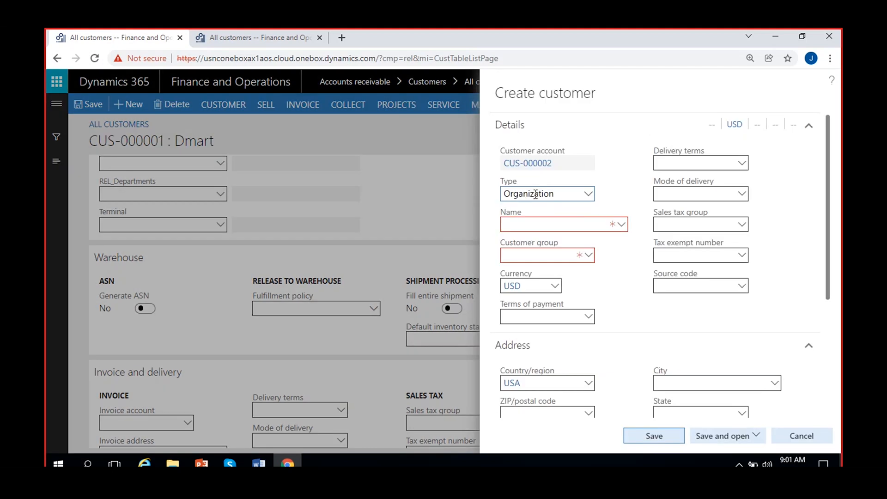
{"action": "left_click", "coordinate": [557, 226]}
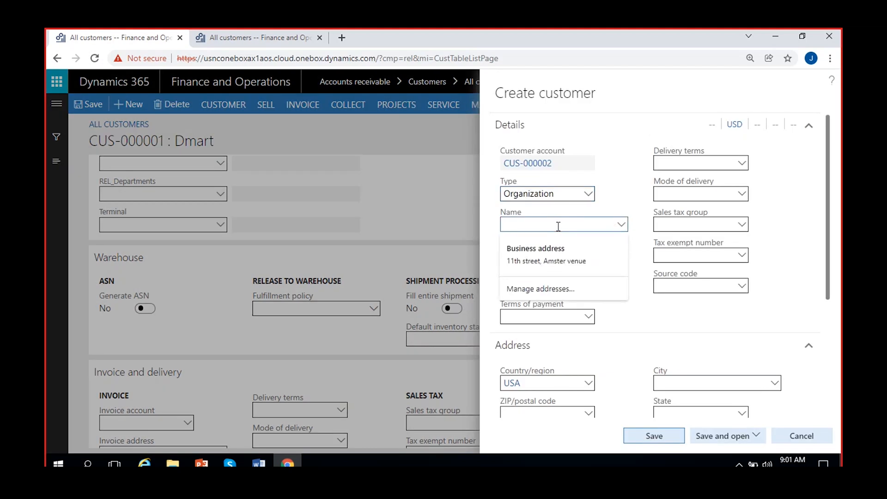
{"action": "type", "text": "Wallamrt"}
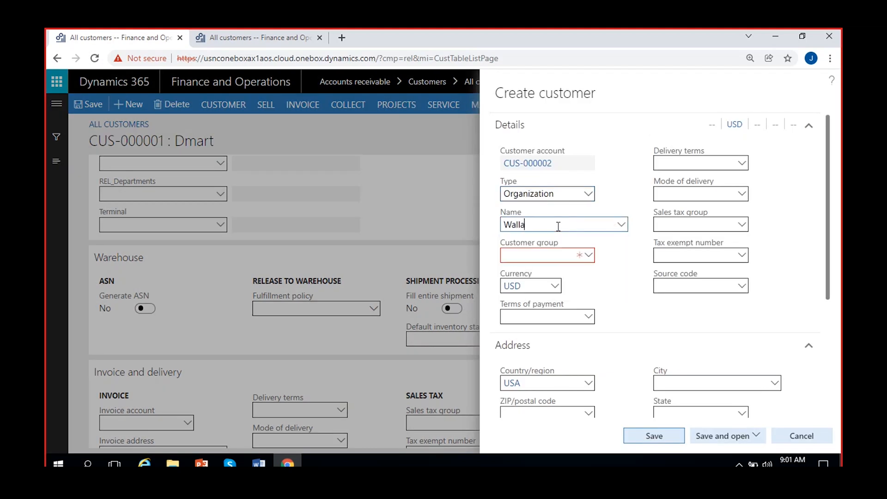
{"action": "key", "text": "BackSpace"}
{"action": "key", "text": "BackSpace"}
{"action": "type", "text": "art"}
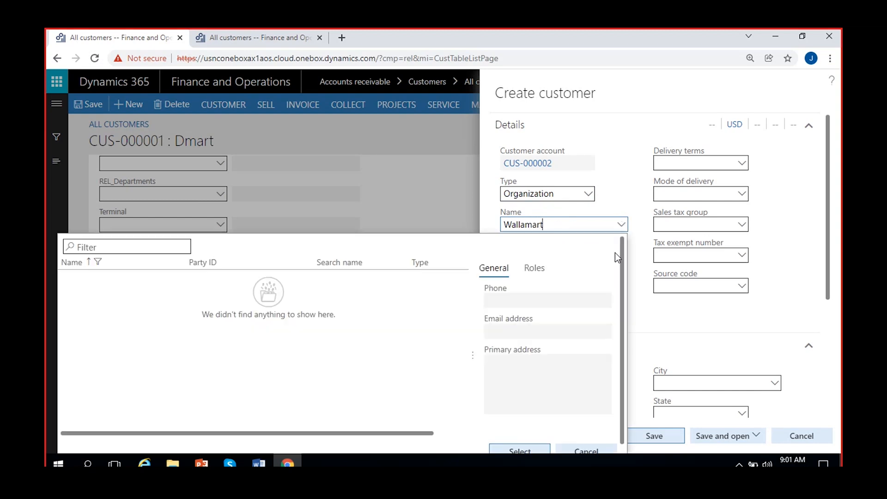
{"action": "left_click", "coordinate": [589, 258]}
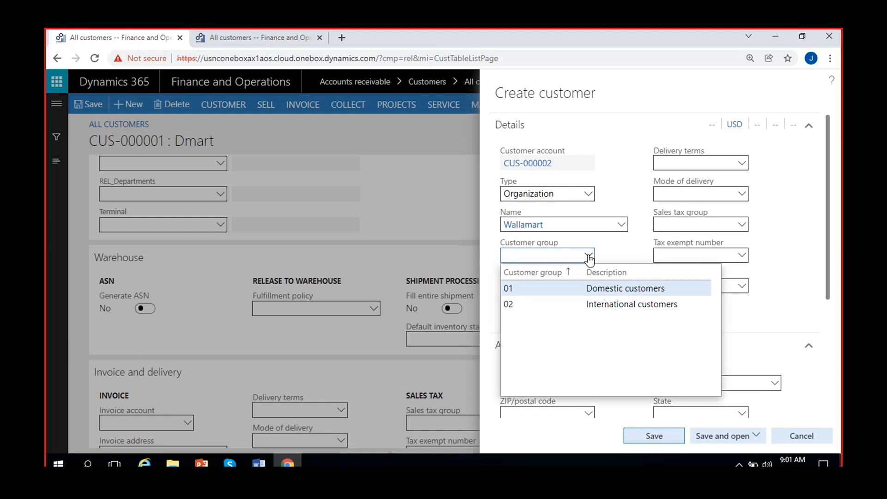
{"action": "left_click", "coordinate": [573, 302]}
{"action": "scroll", "coordinate": [630, 269], "scroll_direction": "down", "scroll_amount": 4}
{"action": "left_click", "coordinate": [647, 434]}
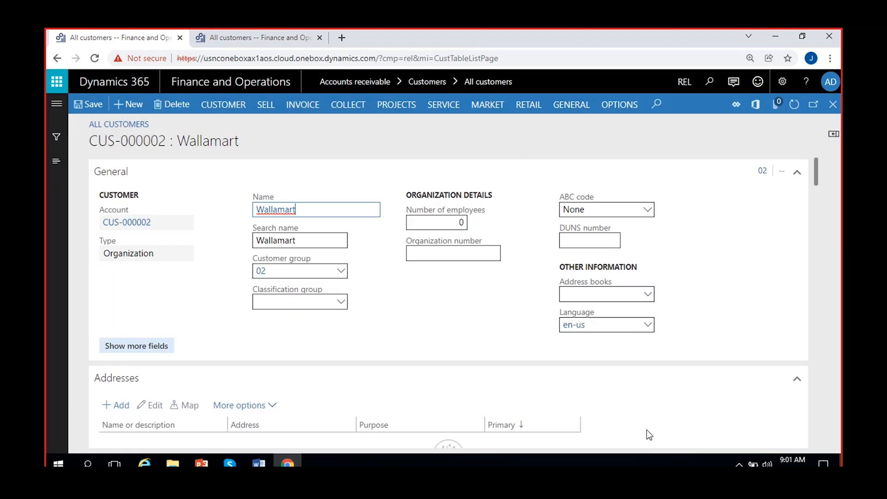
- Close the Wallamart record and bring the Word course outline forward
{"action": "key", "text": "Escape"}
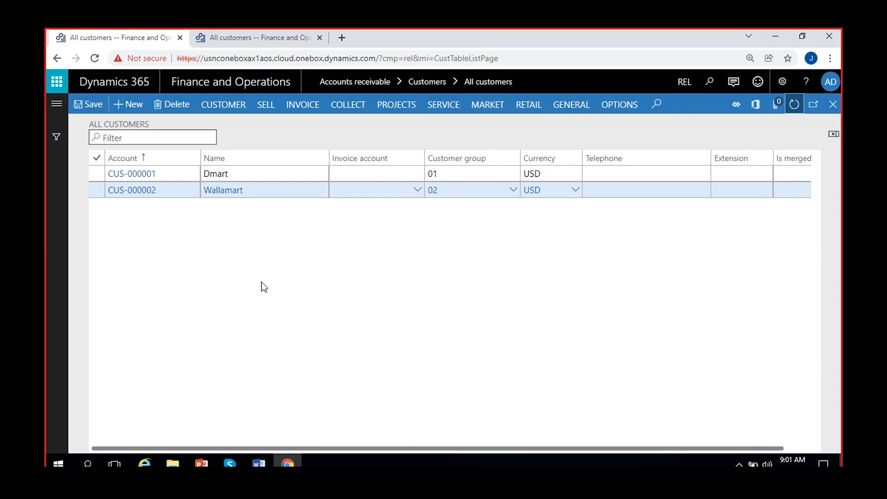
{"action": "left_click", "coordinate": [259, 463]}
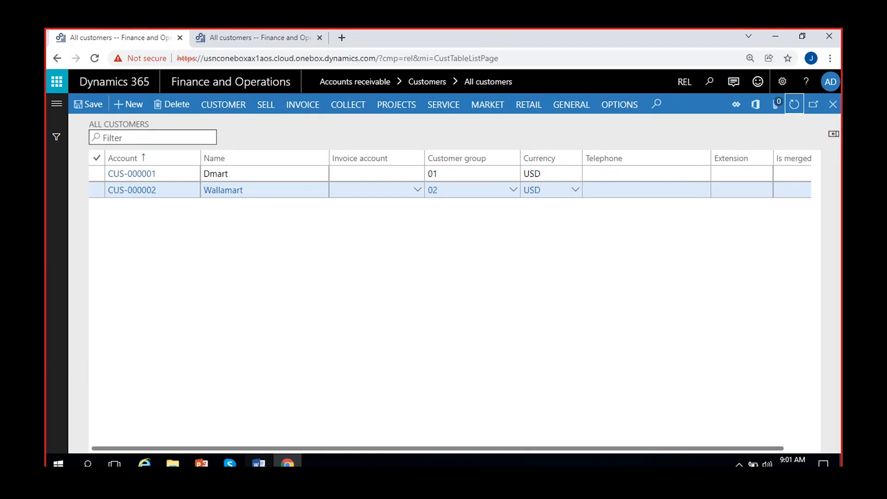
{"action": "left_click", "coordinate": [301, 428]}
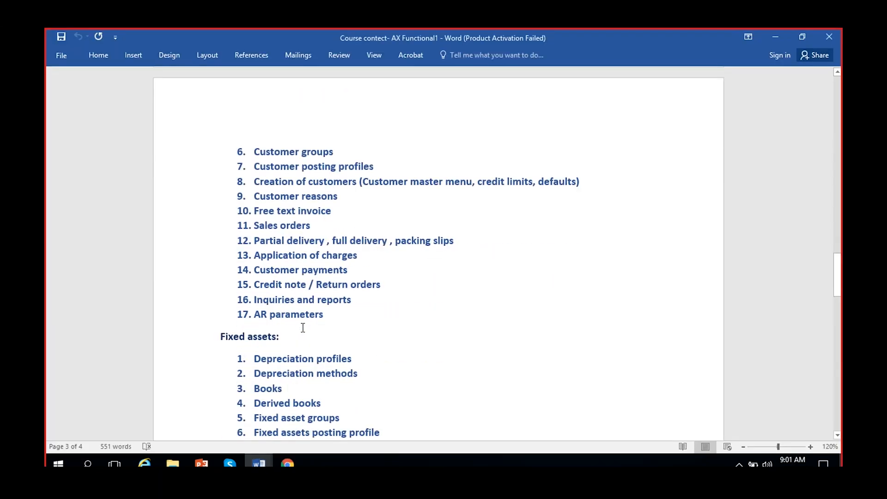
- Select the Customer posting profiles and Free text invoice topics in Word, then return to Dynamics 365
{"action": "scroll", "coordinate": [301, 272], "scroll_direction": "up", "scroll_amount": 3}
{"action": "triple_click", "coordinate": [259, 264]}
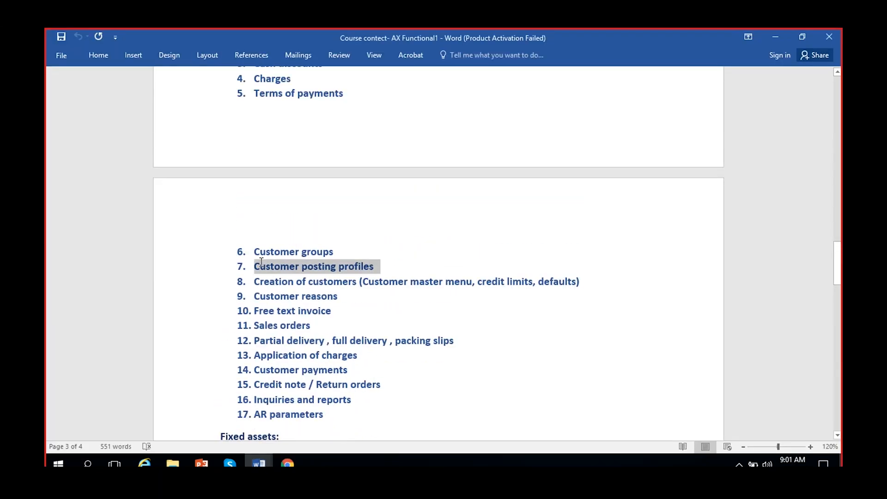
{"action": "left_click", "coordinate": [340, 282]}
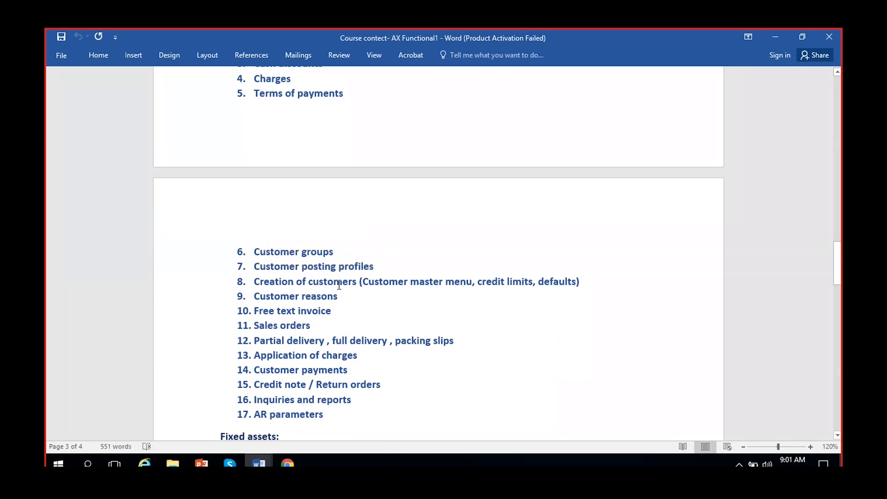
{"action": "triple_click", "coordinate": [333, 313]}
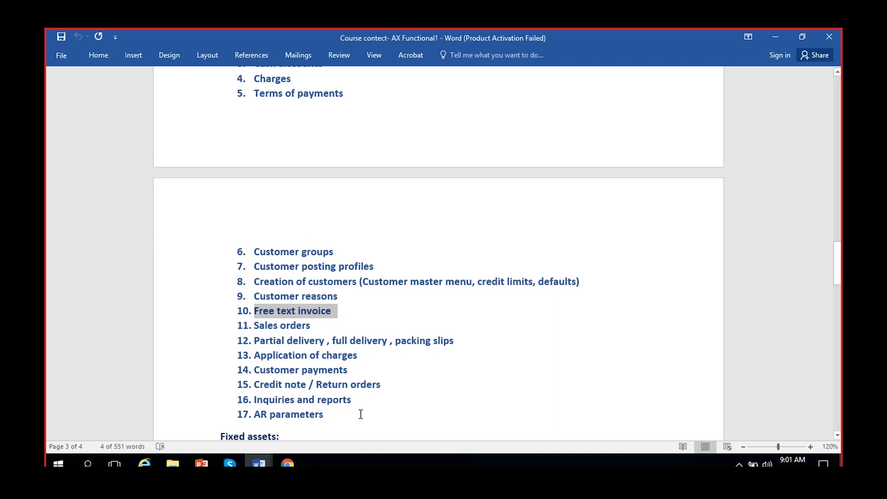
{"action": "triple_click", "coordinate": [375, 266]}
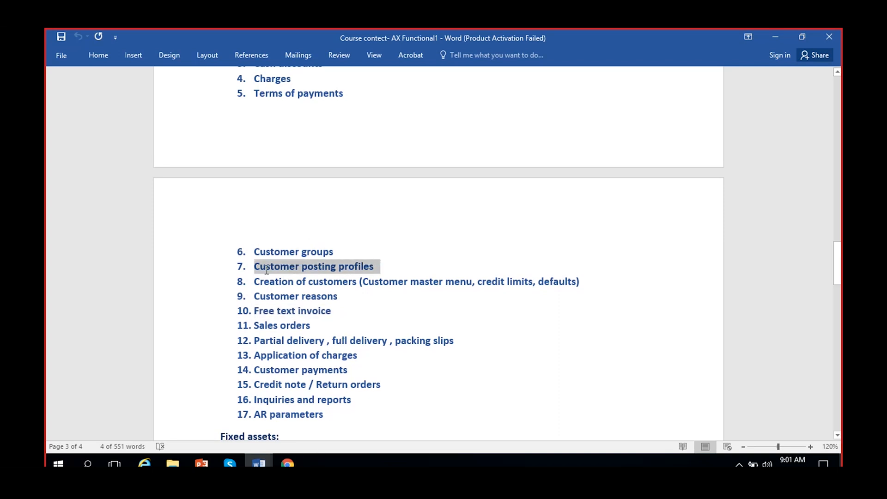
{"action": "left_click", "coordinate": [287, 463]}
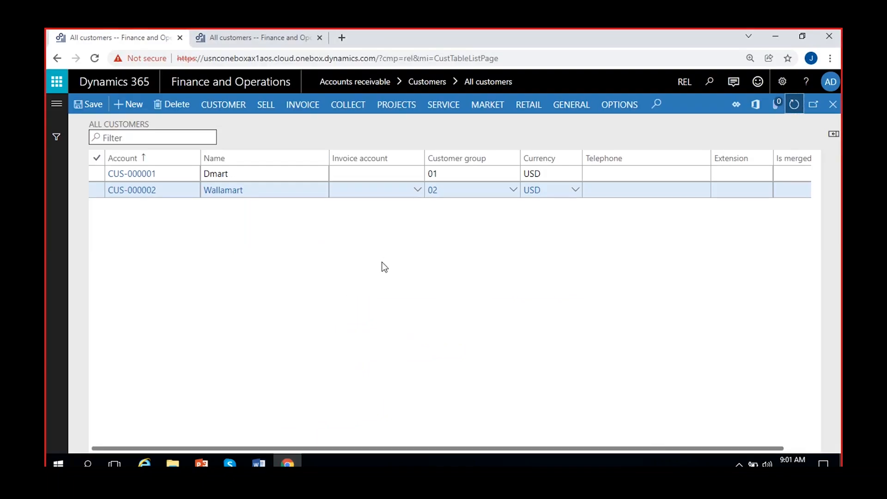